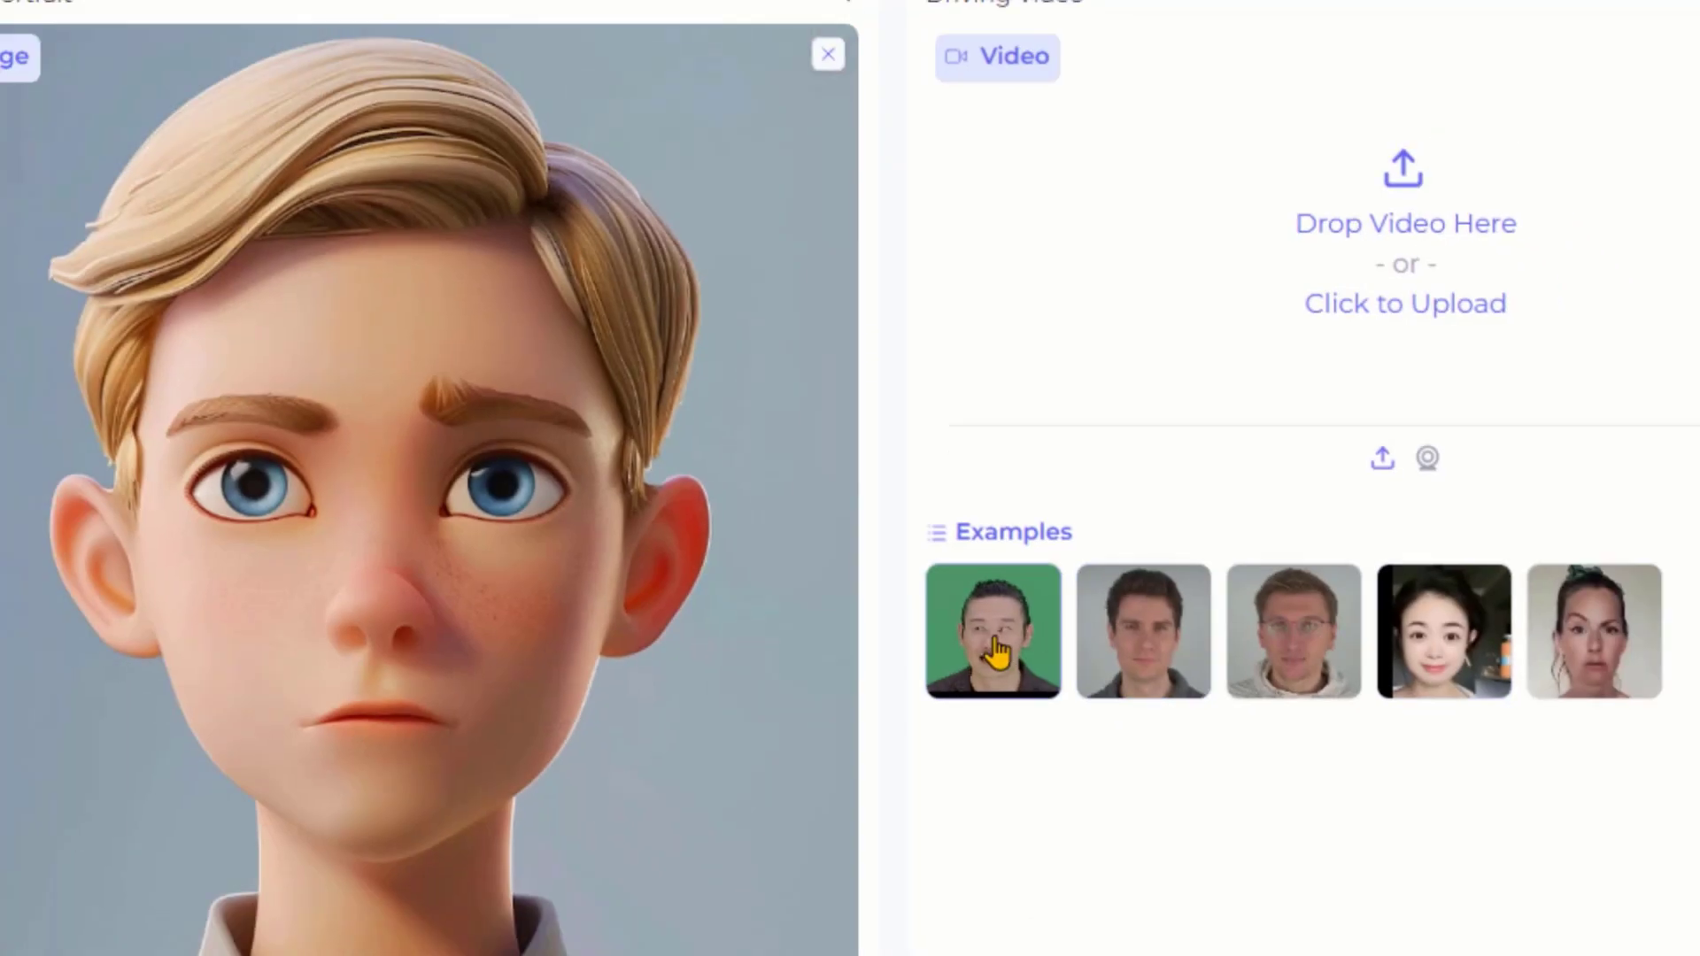
Step: Choose the green-screen clip as the driving video and play it to preview its motion
left_click(994, 653)
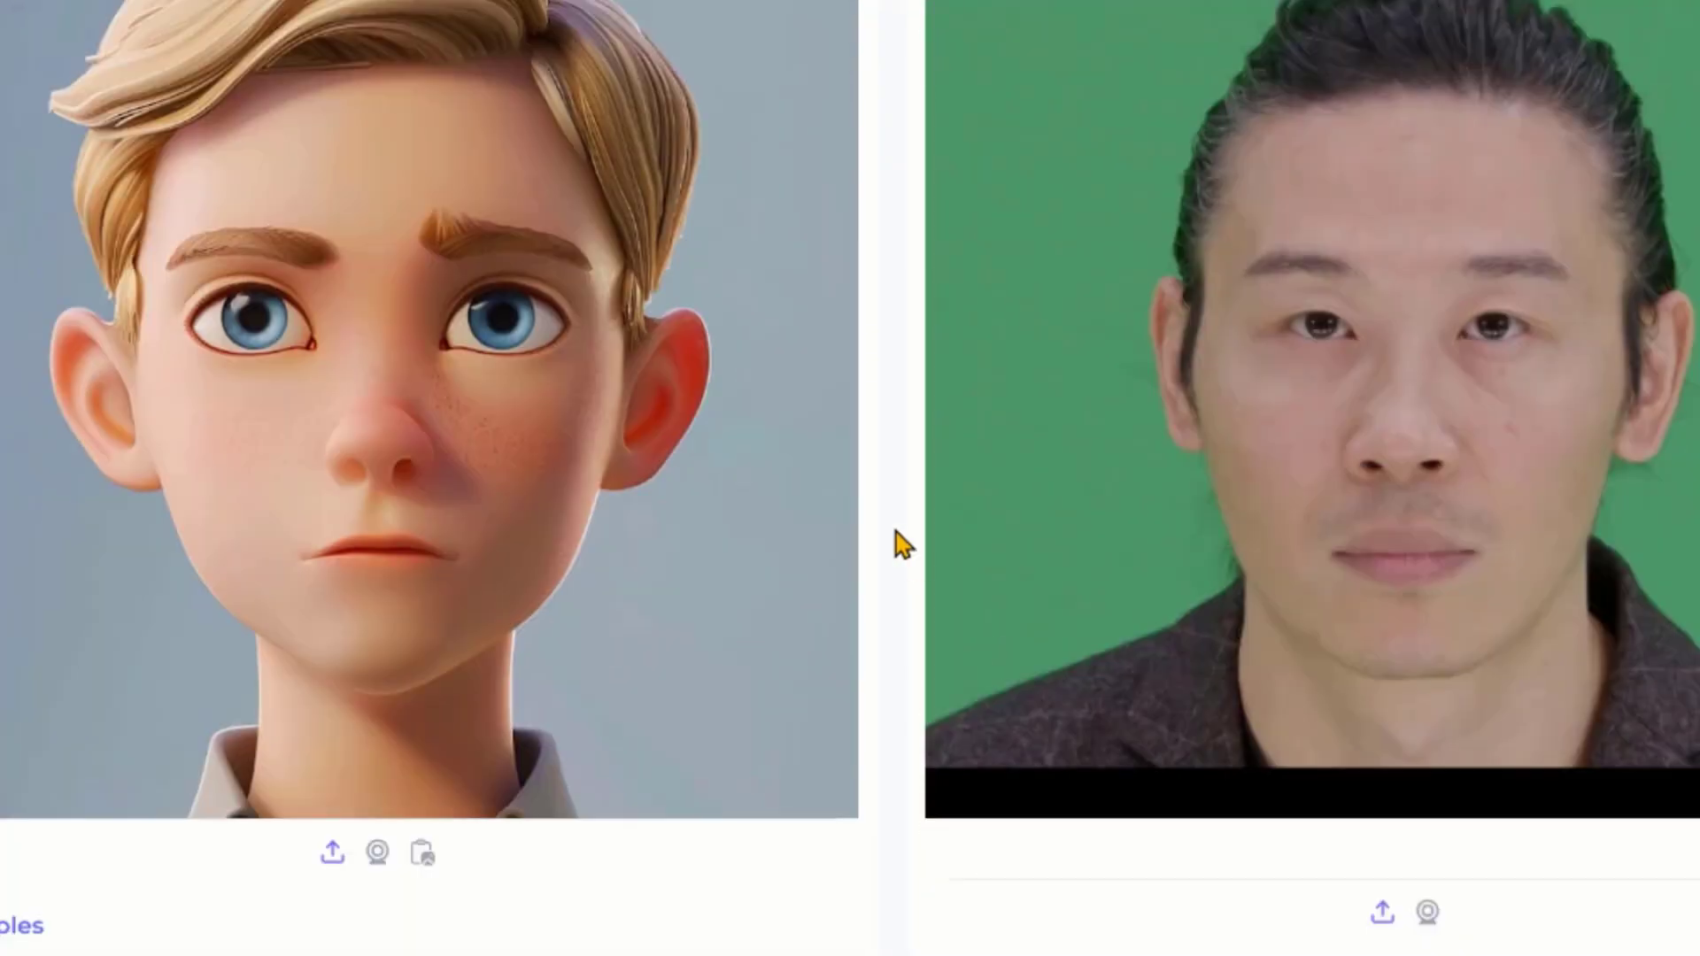
left_click(971, 943)
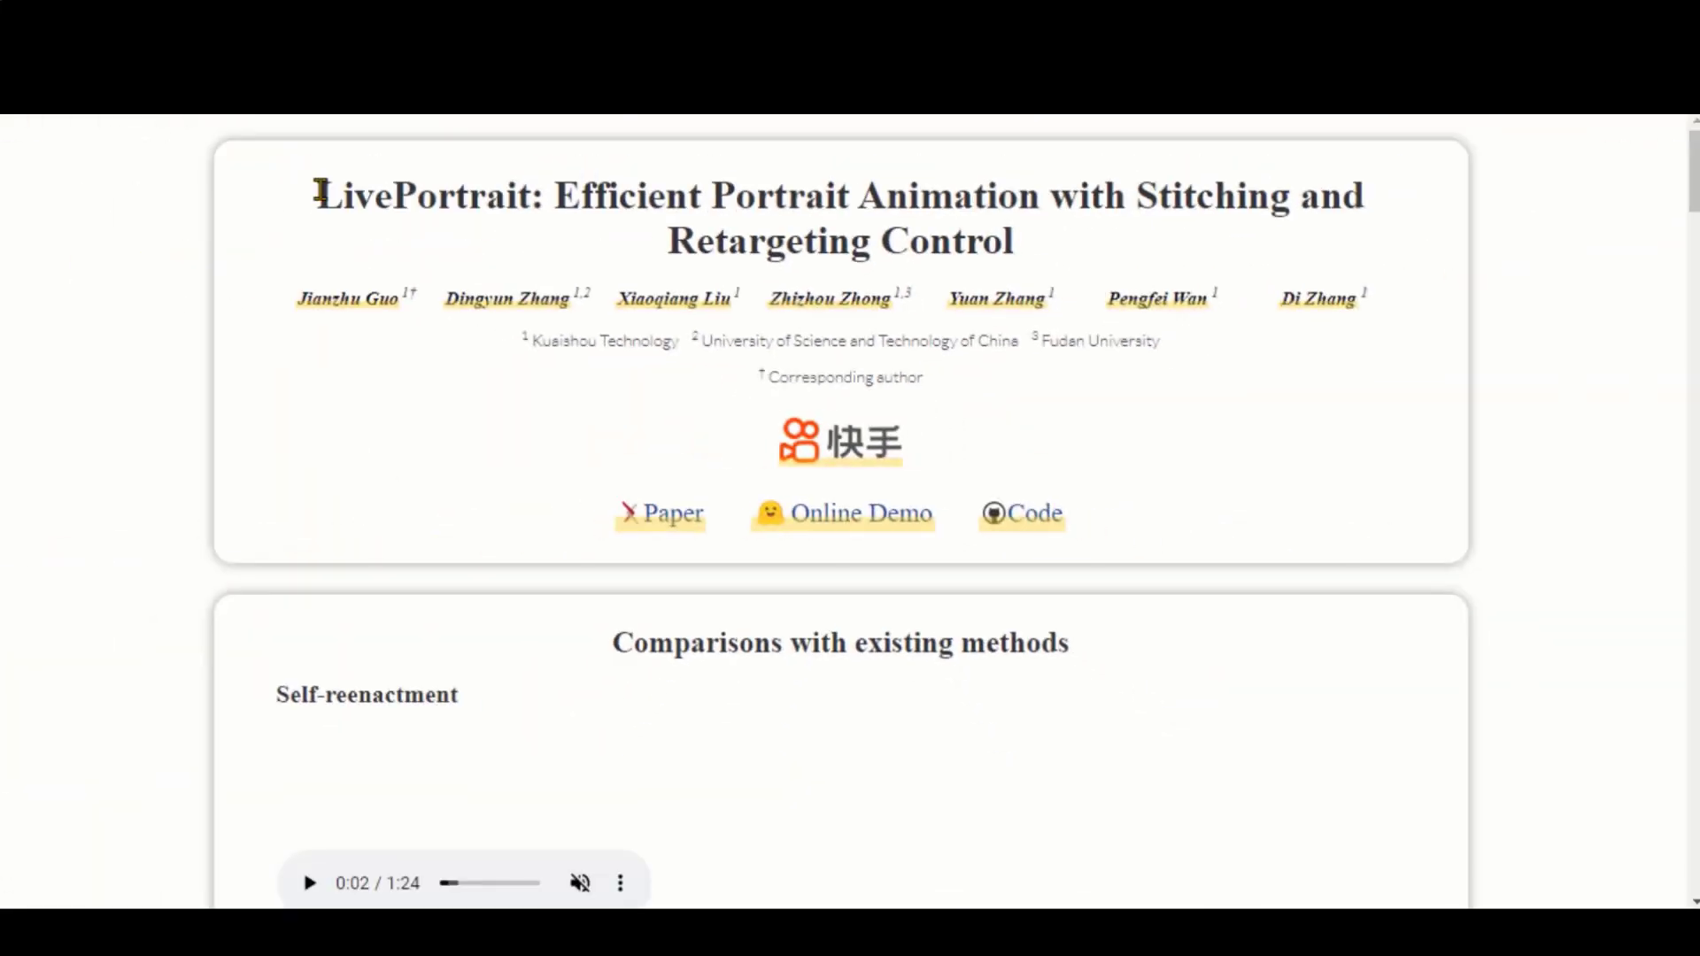
Step: Highlight 'Efficient Portrait Animation' and 'Retargeting Control' in the page title, then clear the selection
left_click_drag(560, 194, 1086, 182)
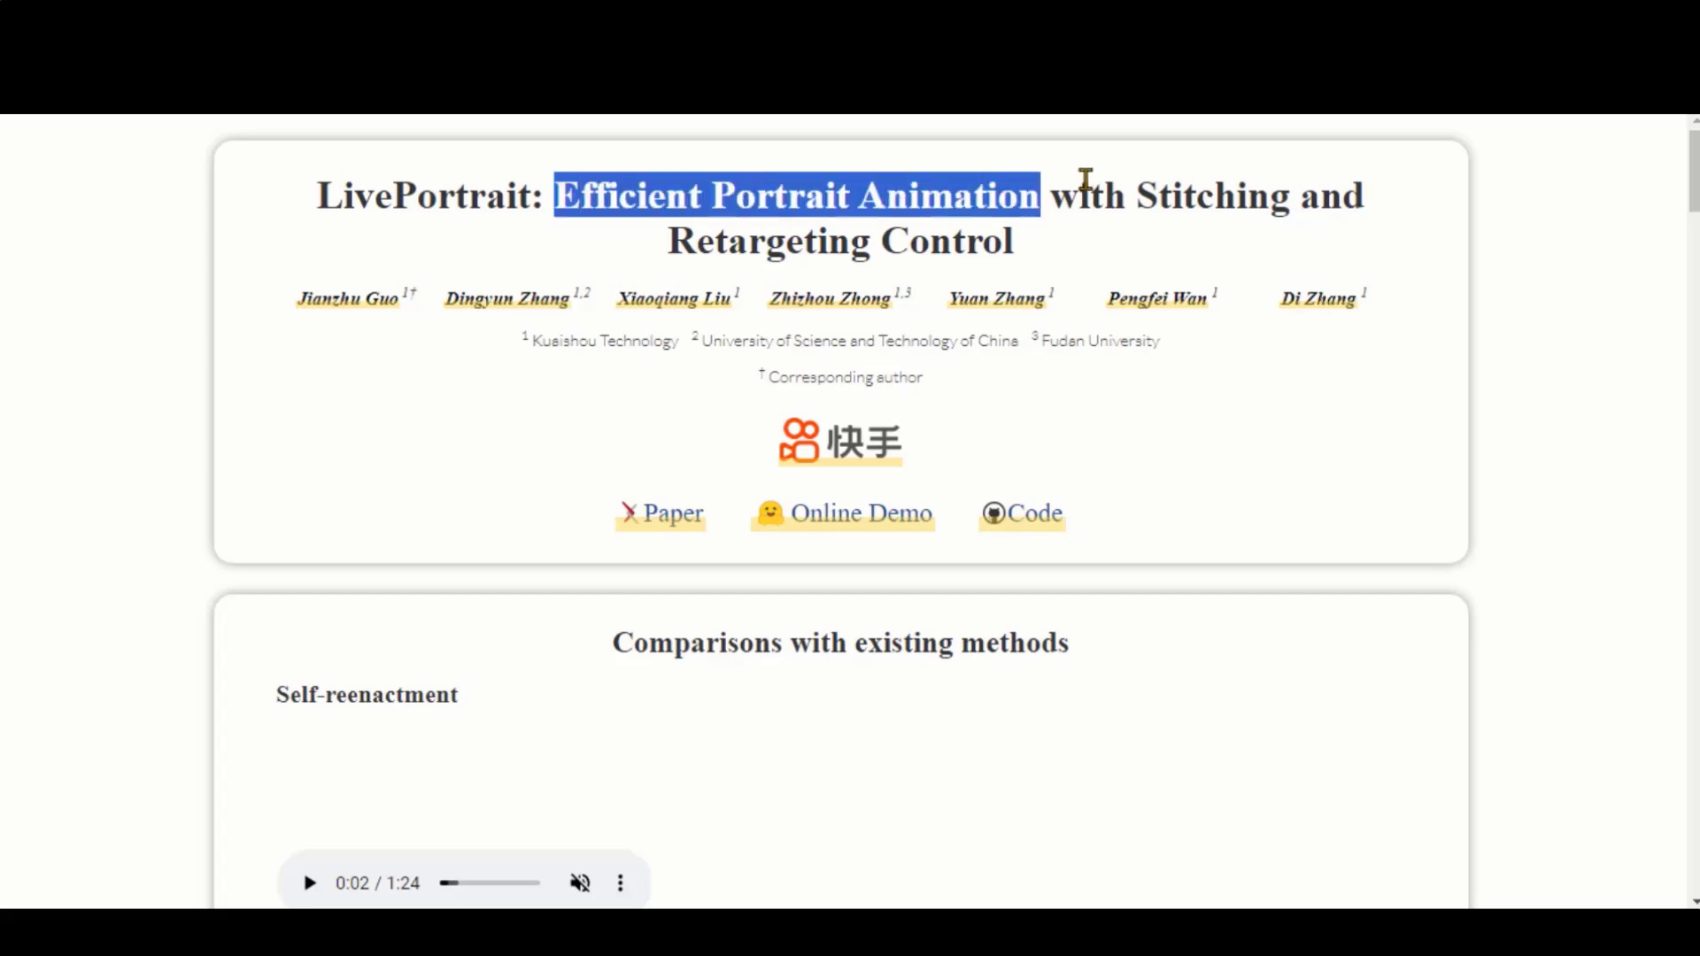
left_click_drag(1013, 248, 664, 258)
left_click(567, 366)
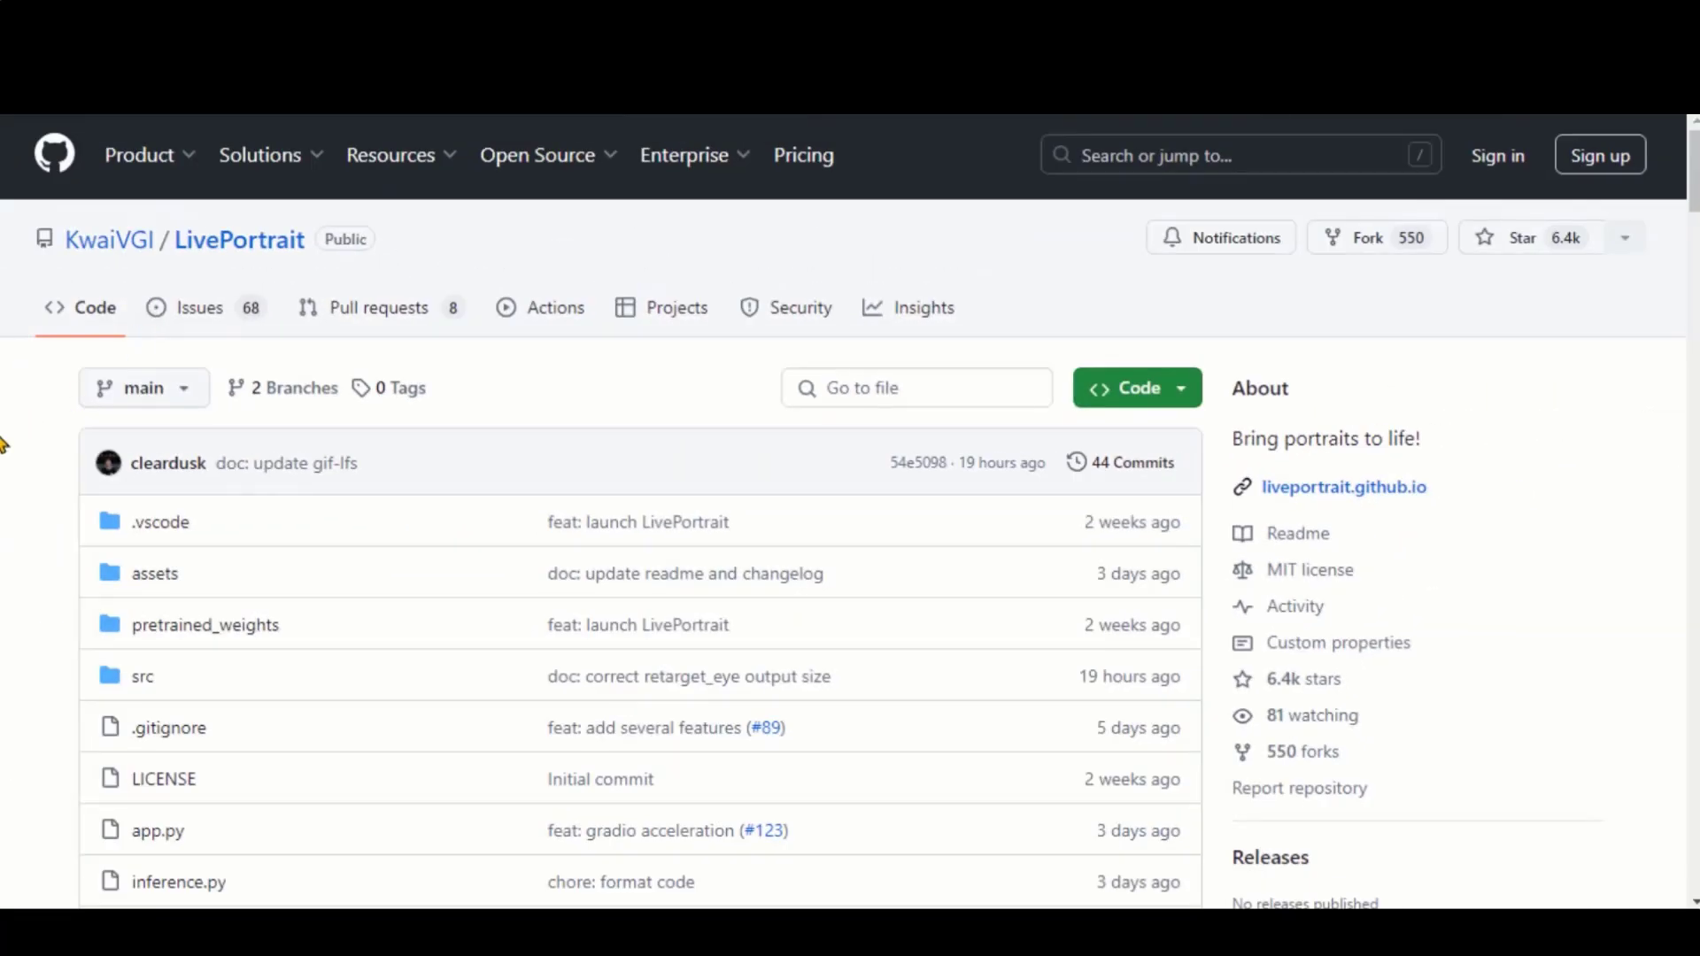
Step: Scroll to the README setup and highlight the 'Clone the code and prepare the environment' heading and git clone line
scroll(2, 427, "down", 7)
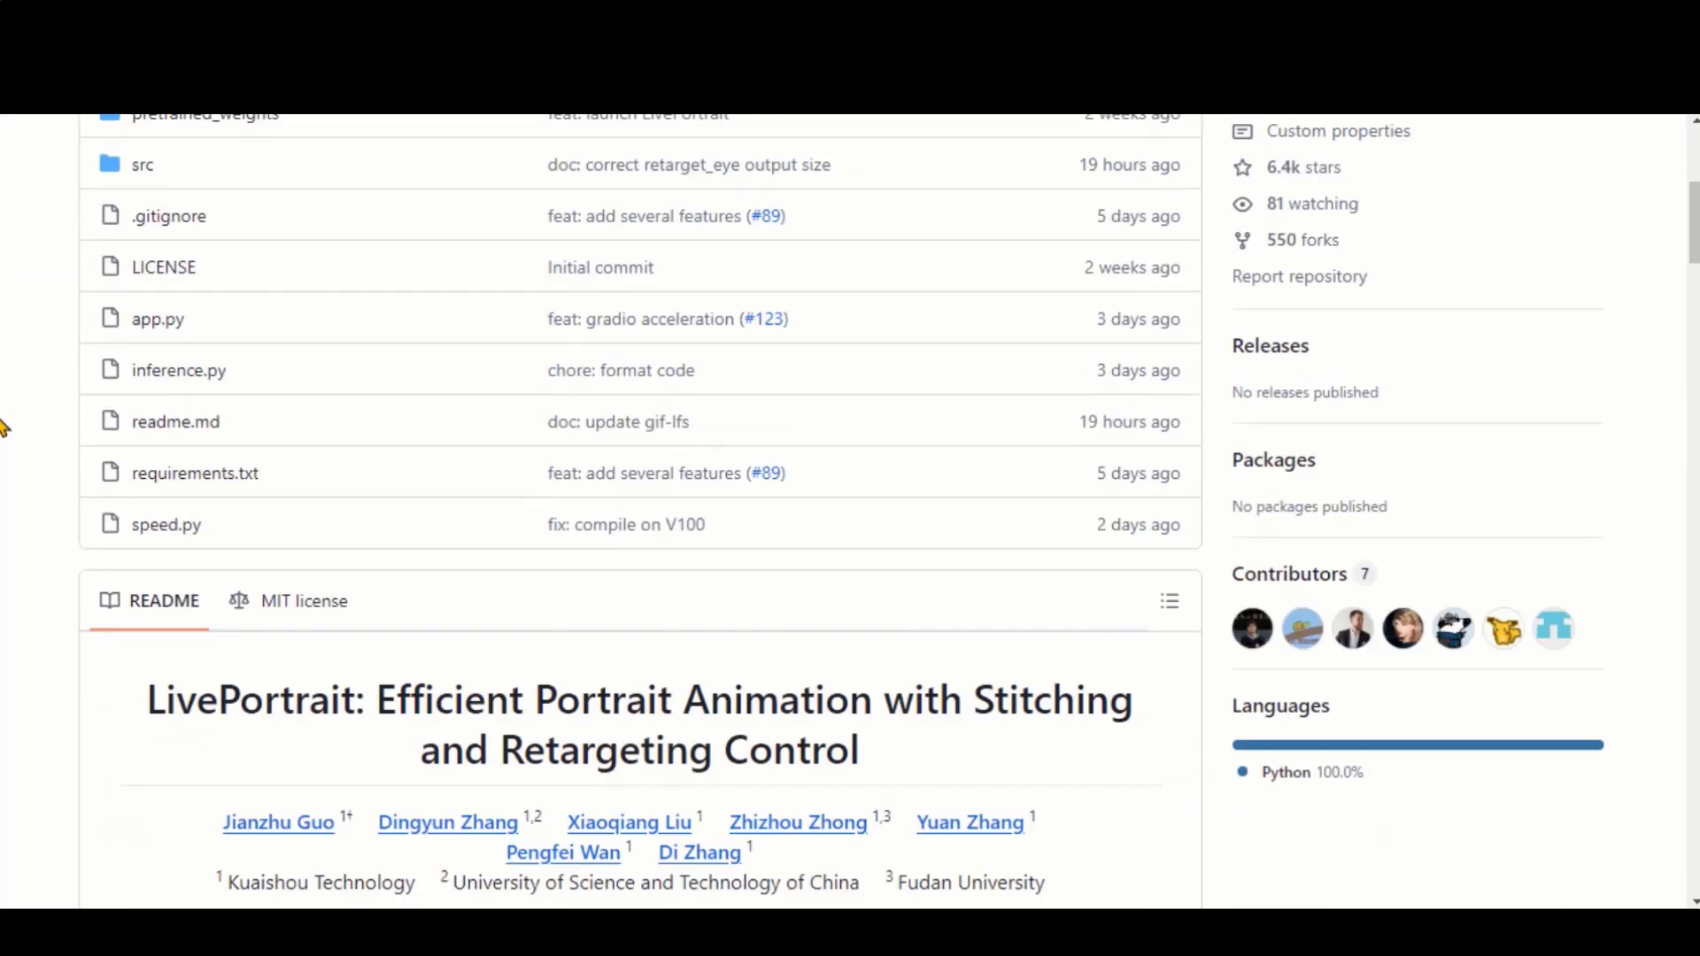
scroll(3, 426, "down", 3)
scroll(3, 427, "down", 12)
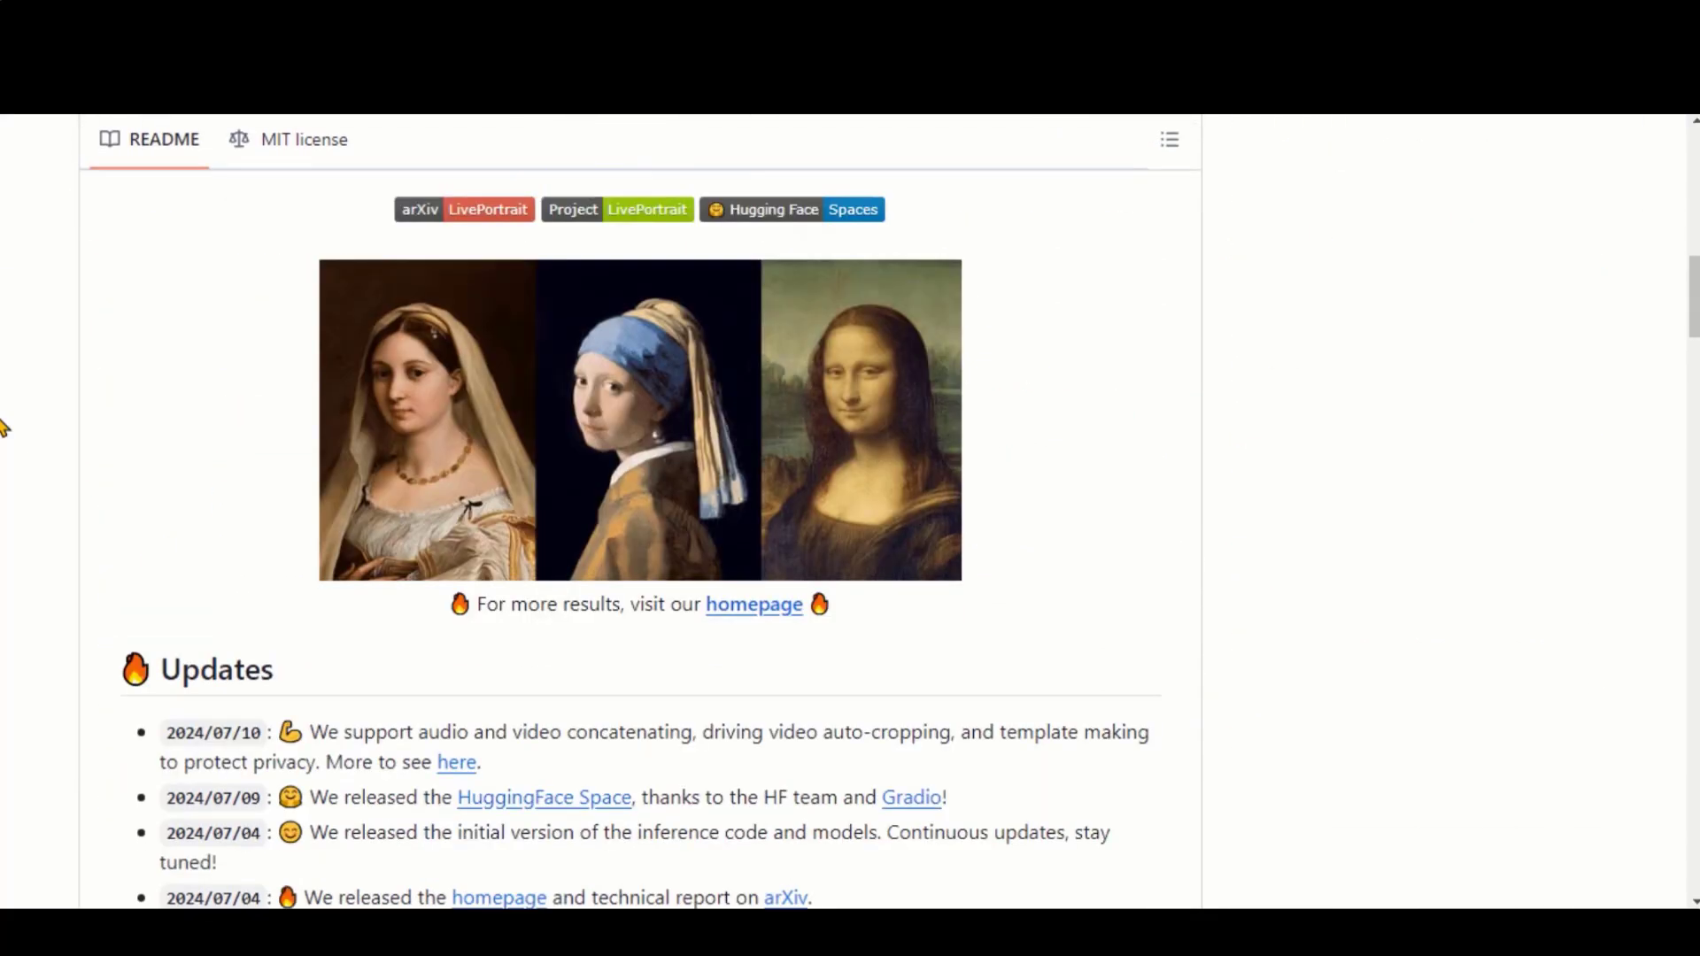
scroll(26, 451, "down", 1)
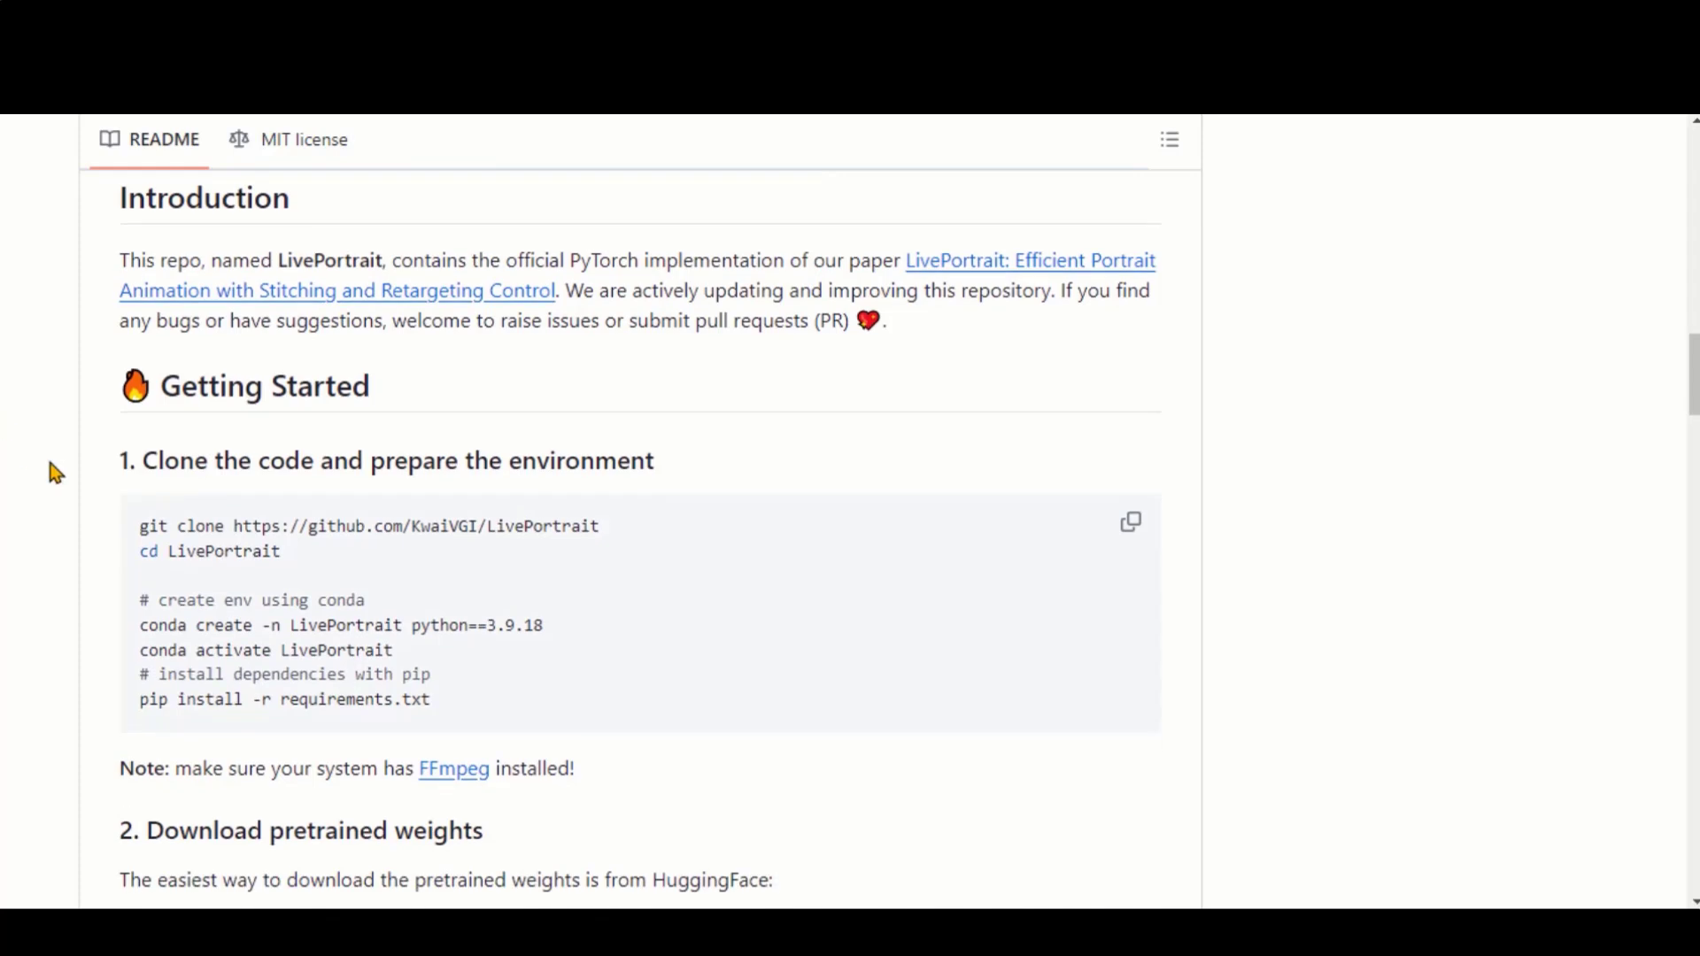
left_click_drag(496, 467, 682, 466)
left_click(681, 466)
left_click_drag(585, 526, 606, 524)
Step: Scroll further through the README's weight-download instructions
scroll(224, 646, "down", 3)
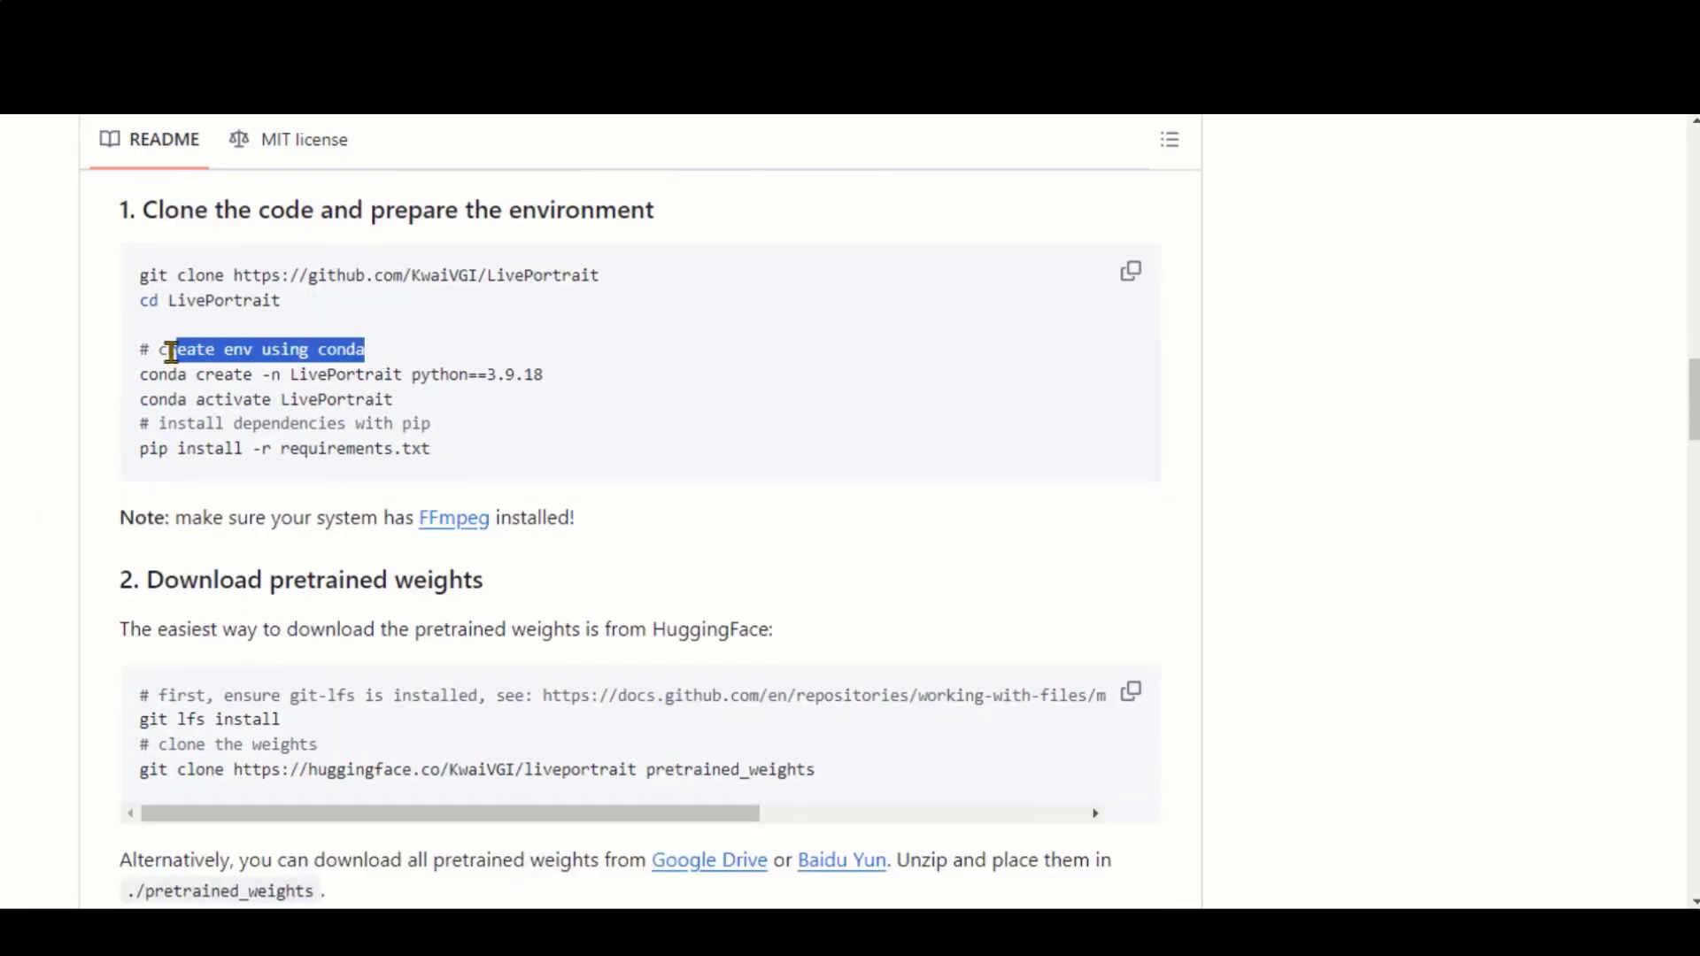
scroll(27, 433, "down", 3)
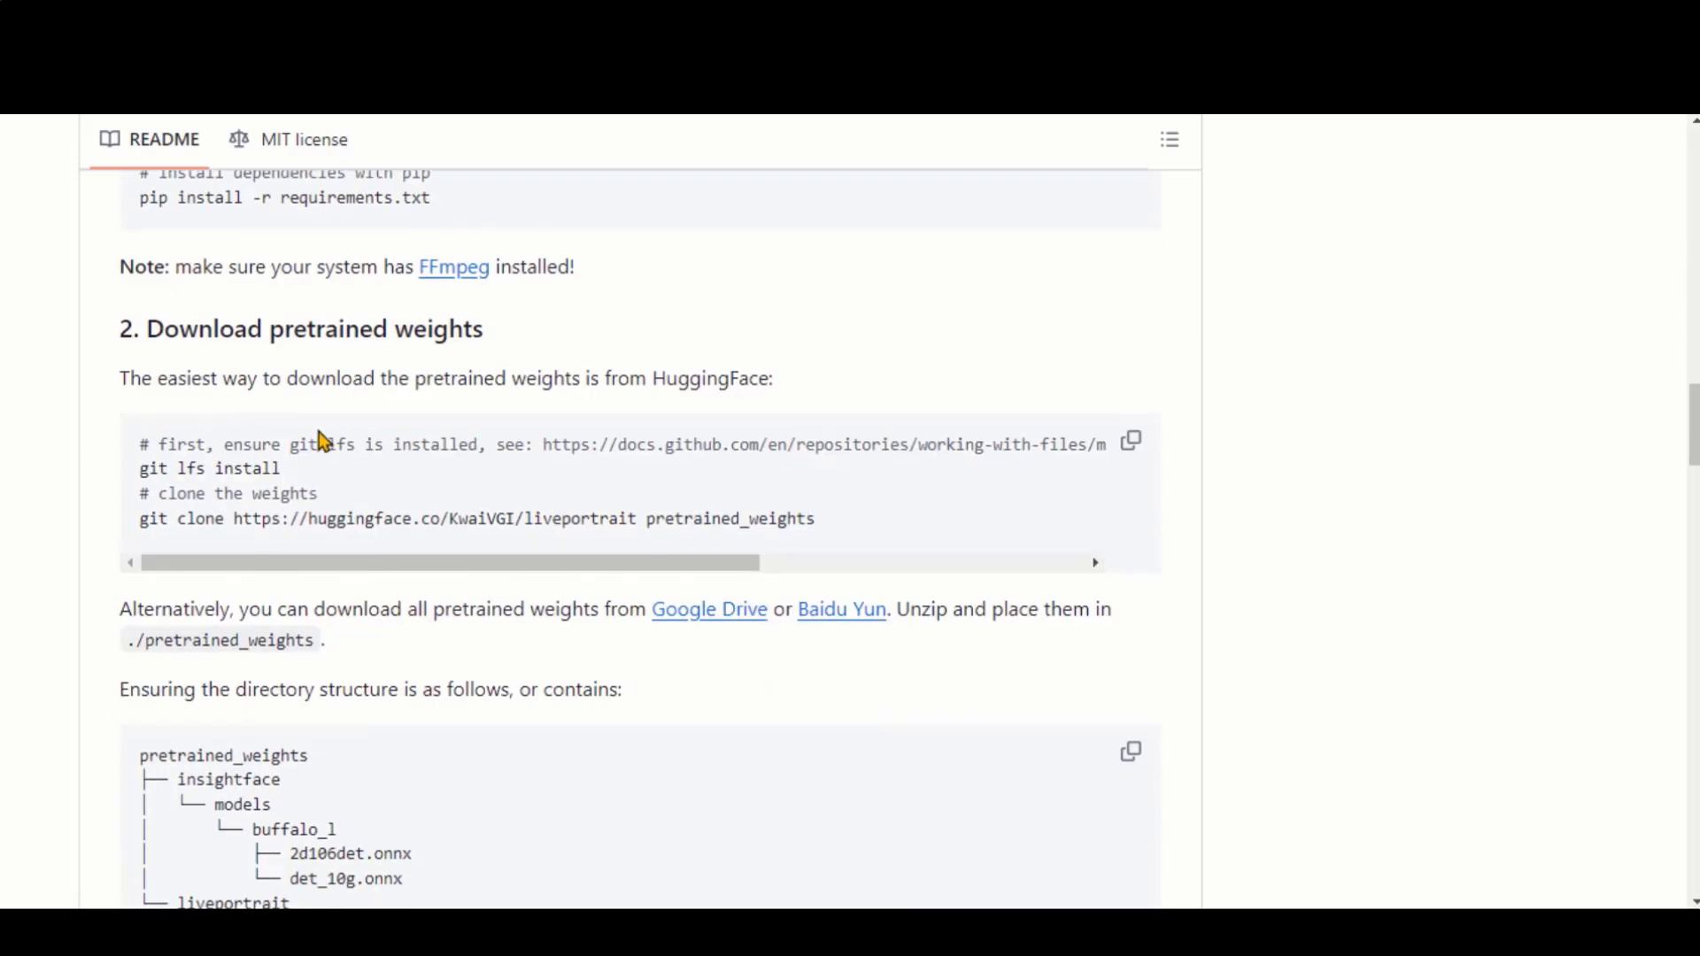
scroll(341, 383, "down", 3)
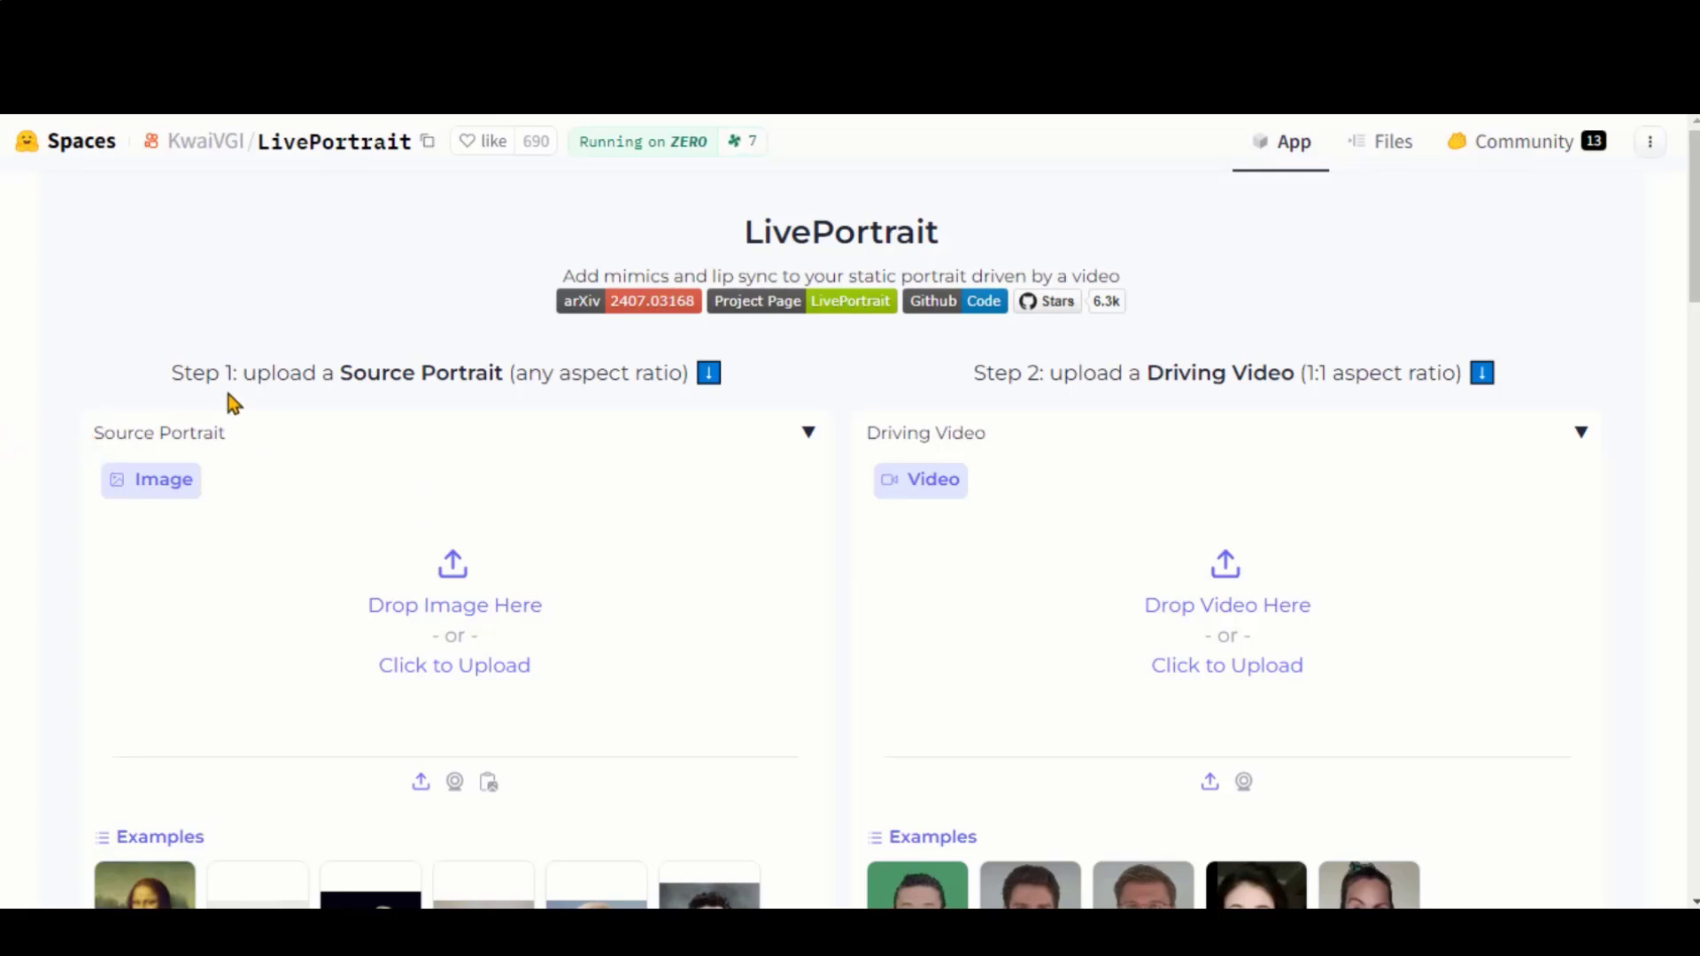
Step: Highlight the Step 1 and Step 2 instructions, then clear the selections
left_click(605, 355)
triple_click(1460, 370)
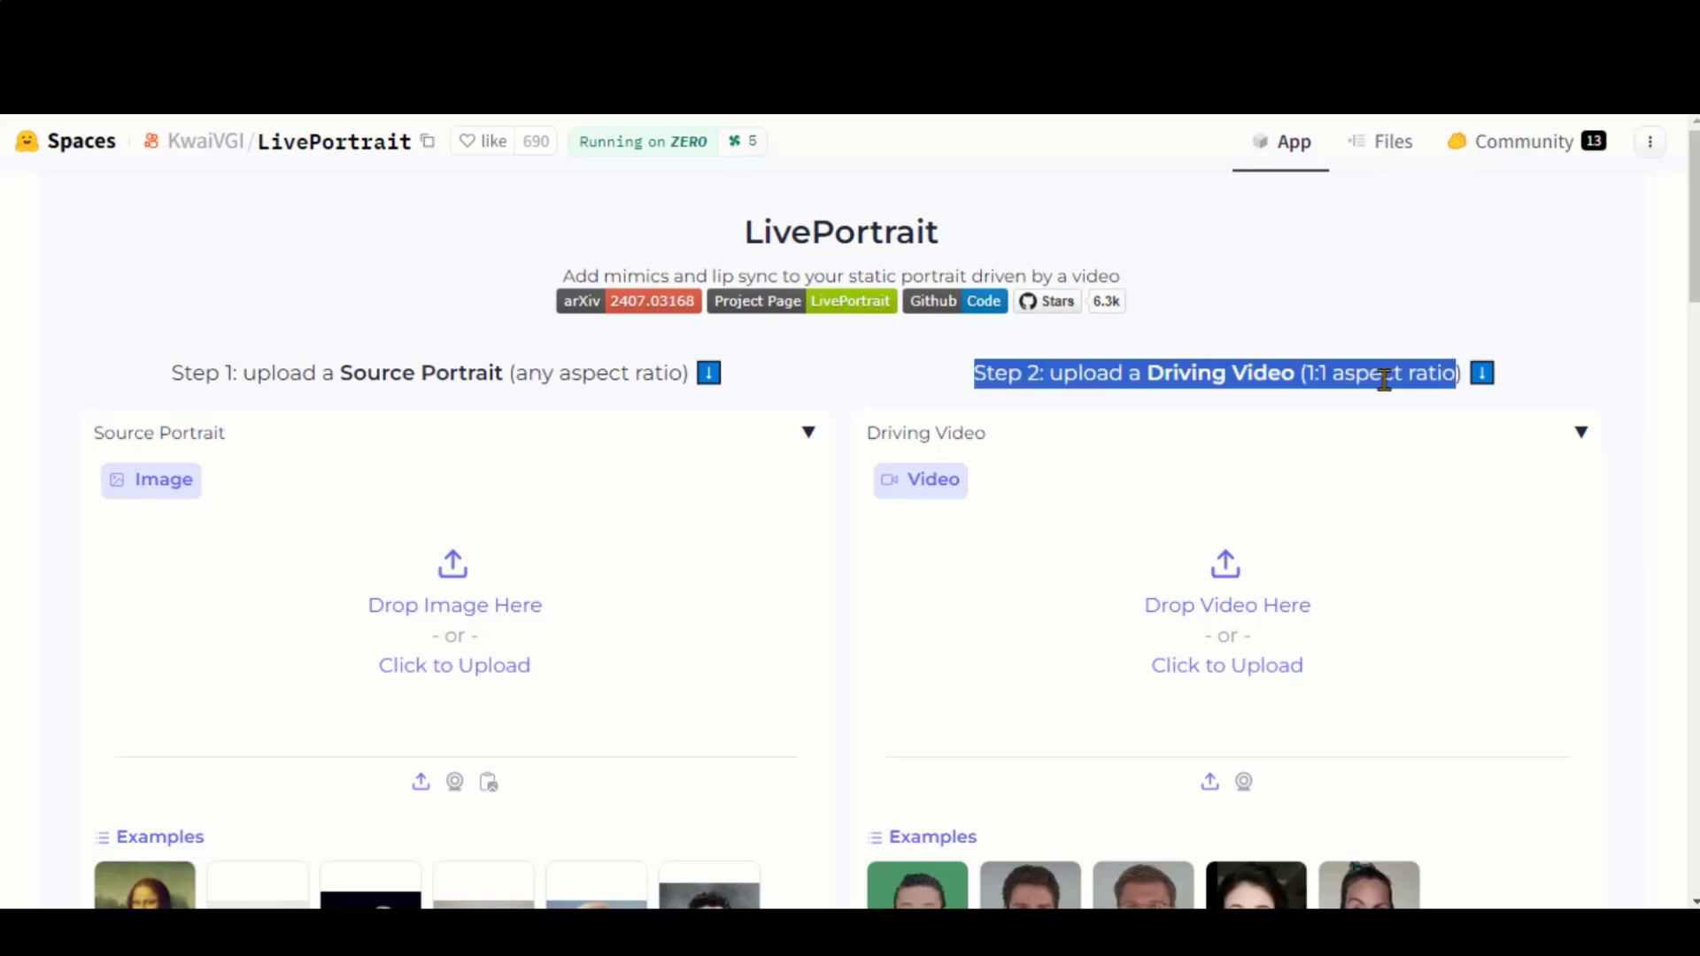
left_click(52, 472)
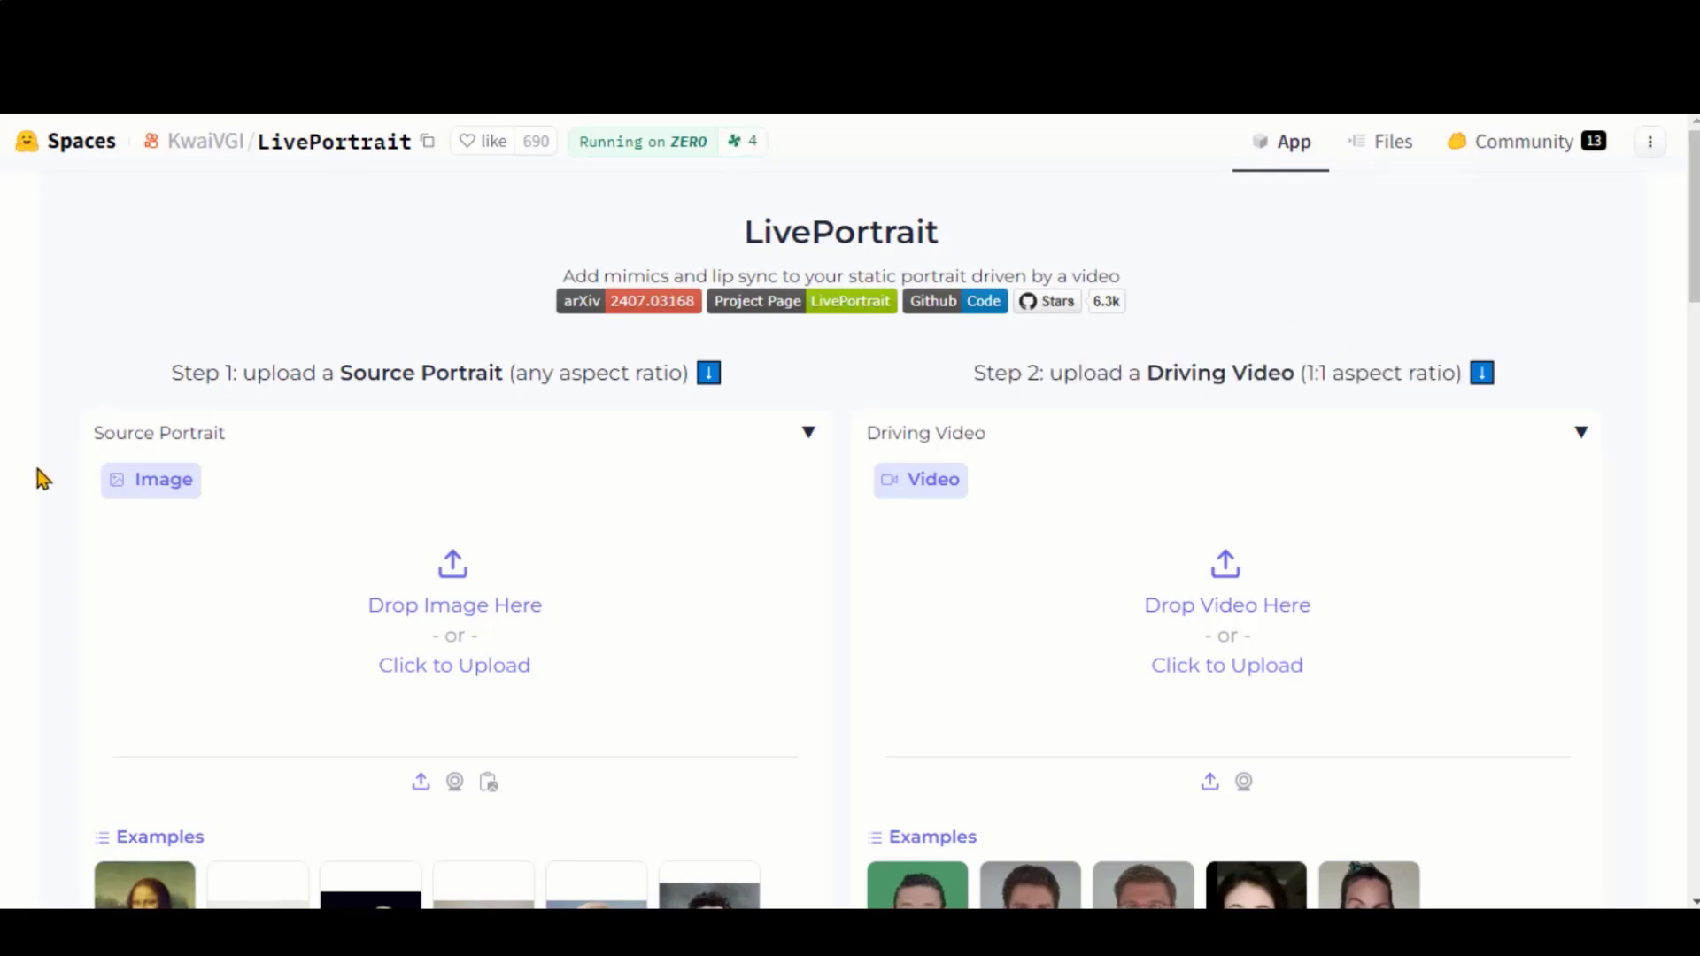
scroll(37, 470, "down", 3)
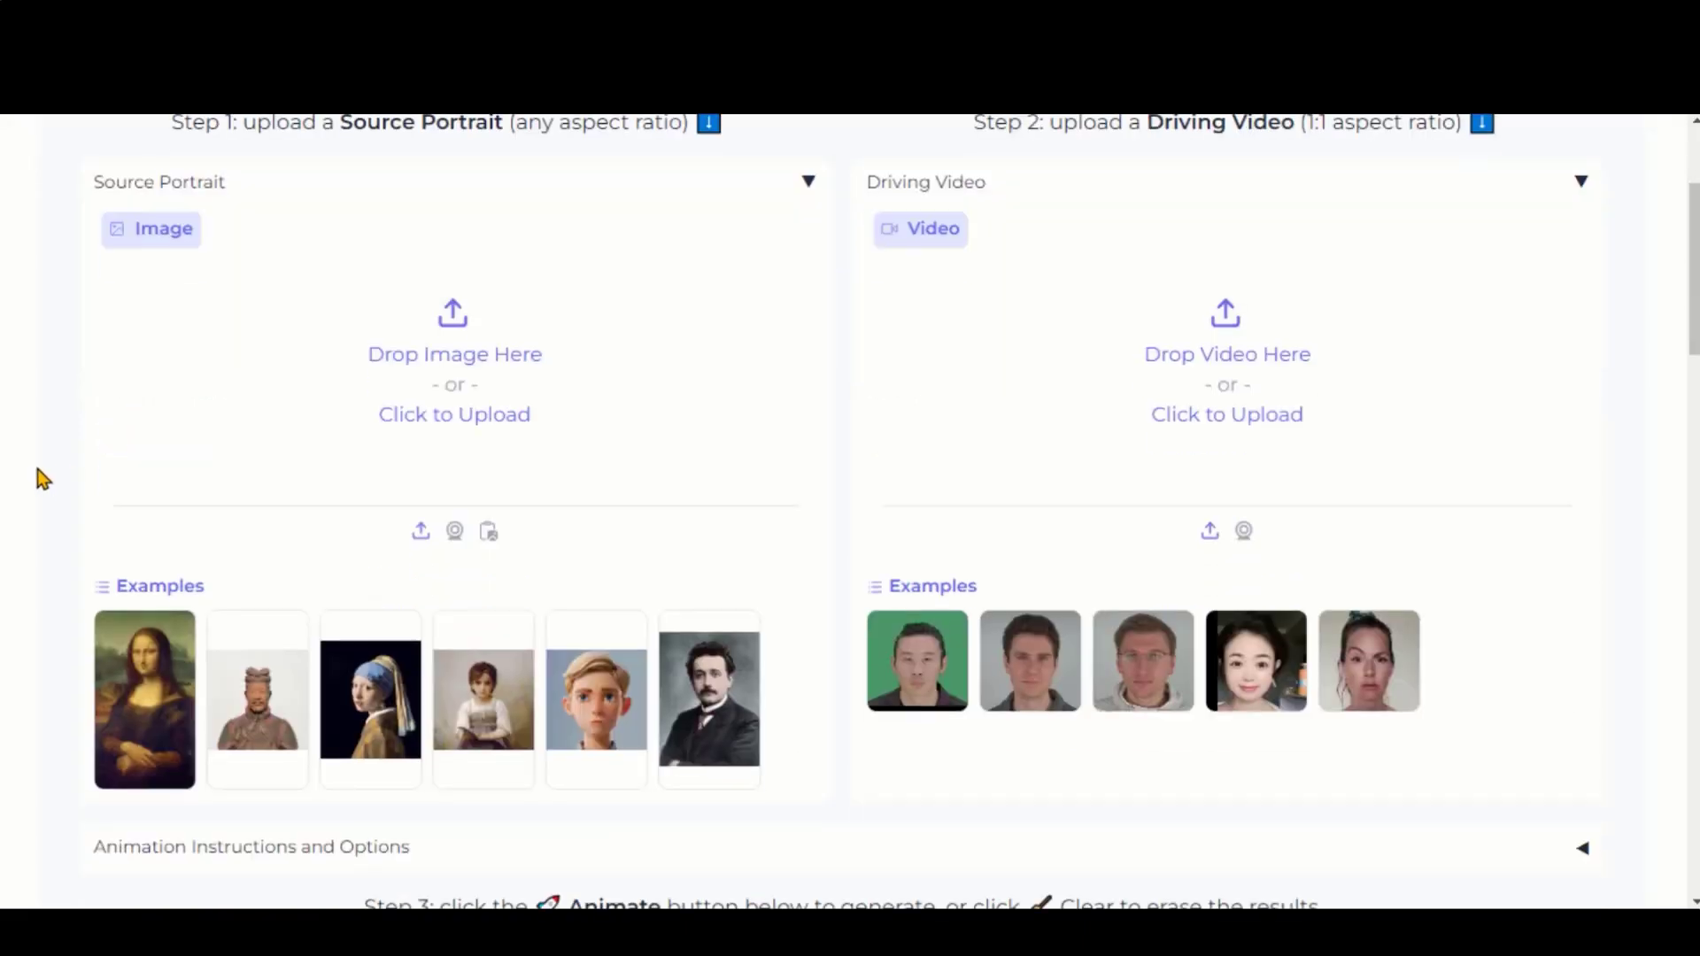
Step: Pick the cartoon boy portrait and green-screen driving clip, preview the clip, and scroll to Animate
left_click(593, 714)
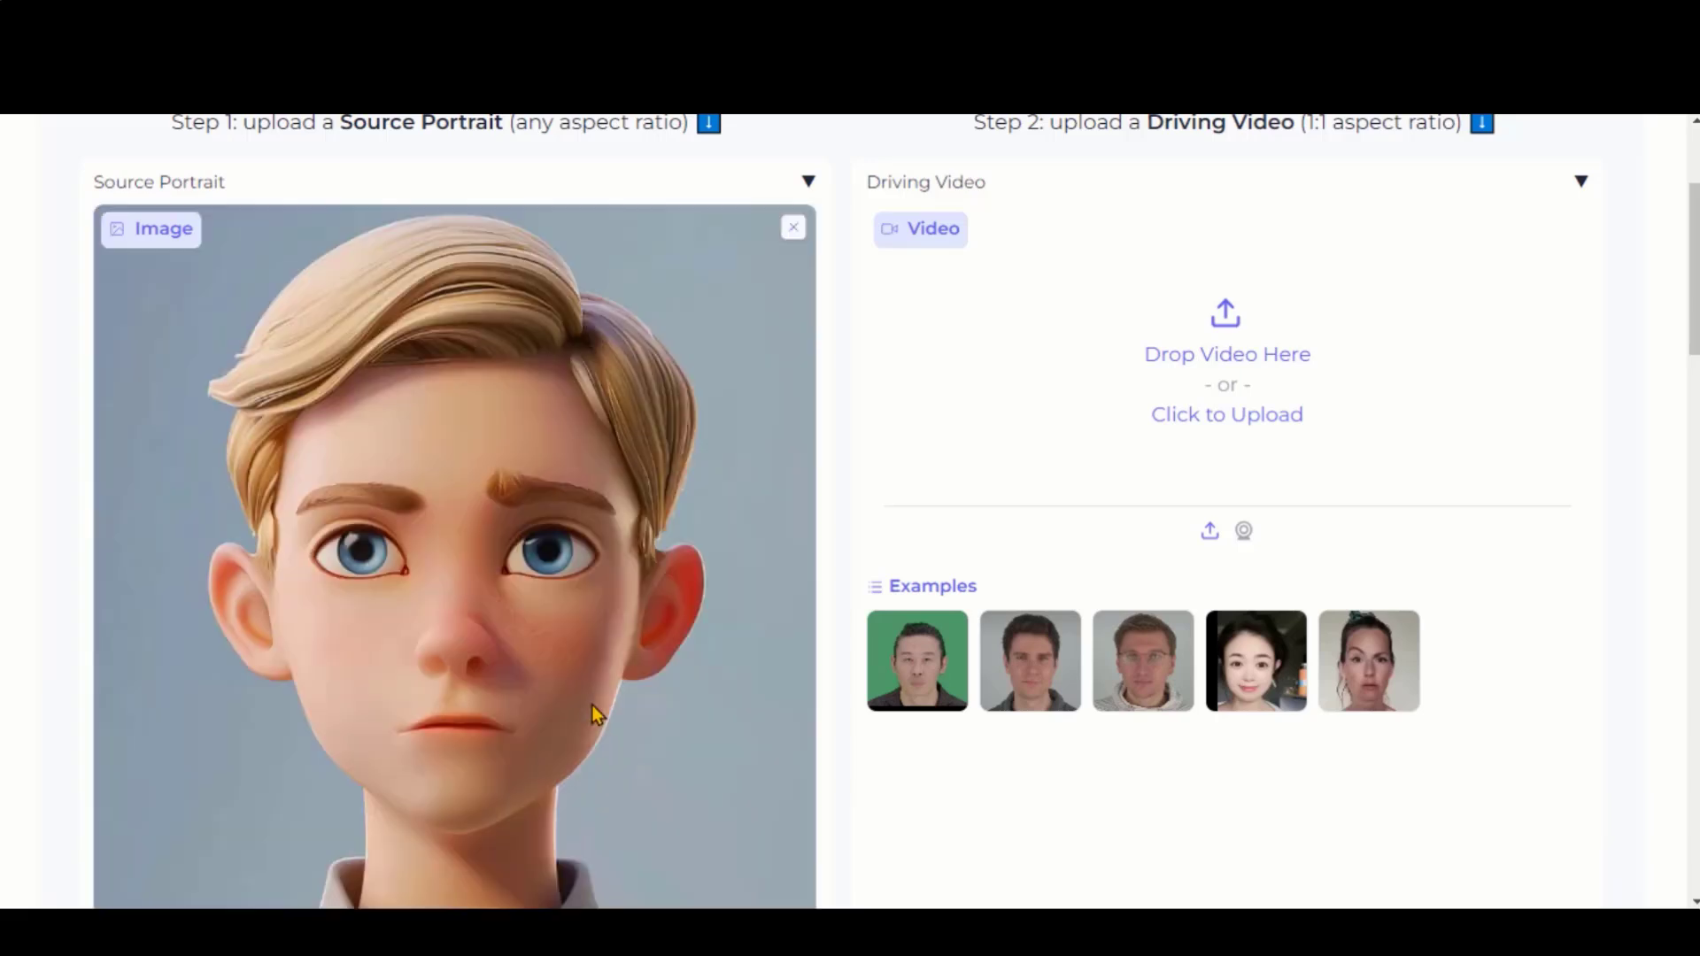
left_click(919, 680)
scroll(842, 596, "down", 2)
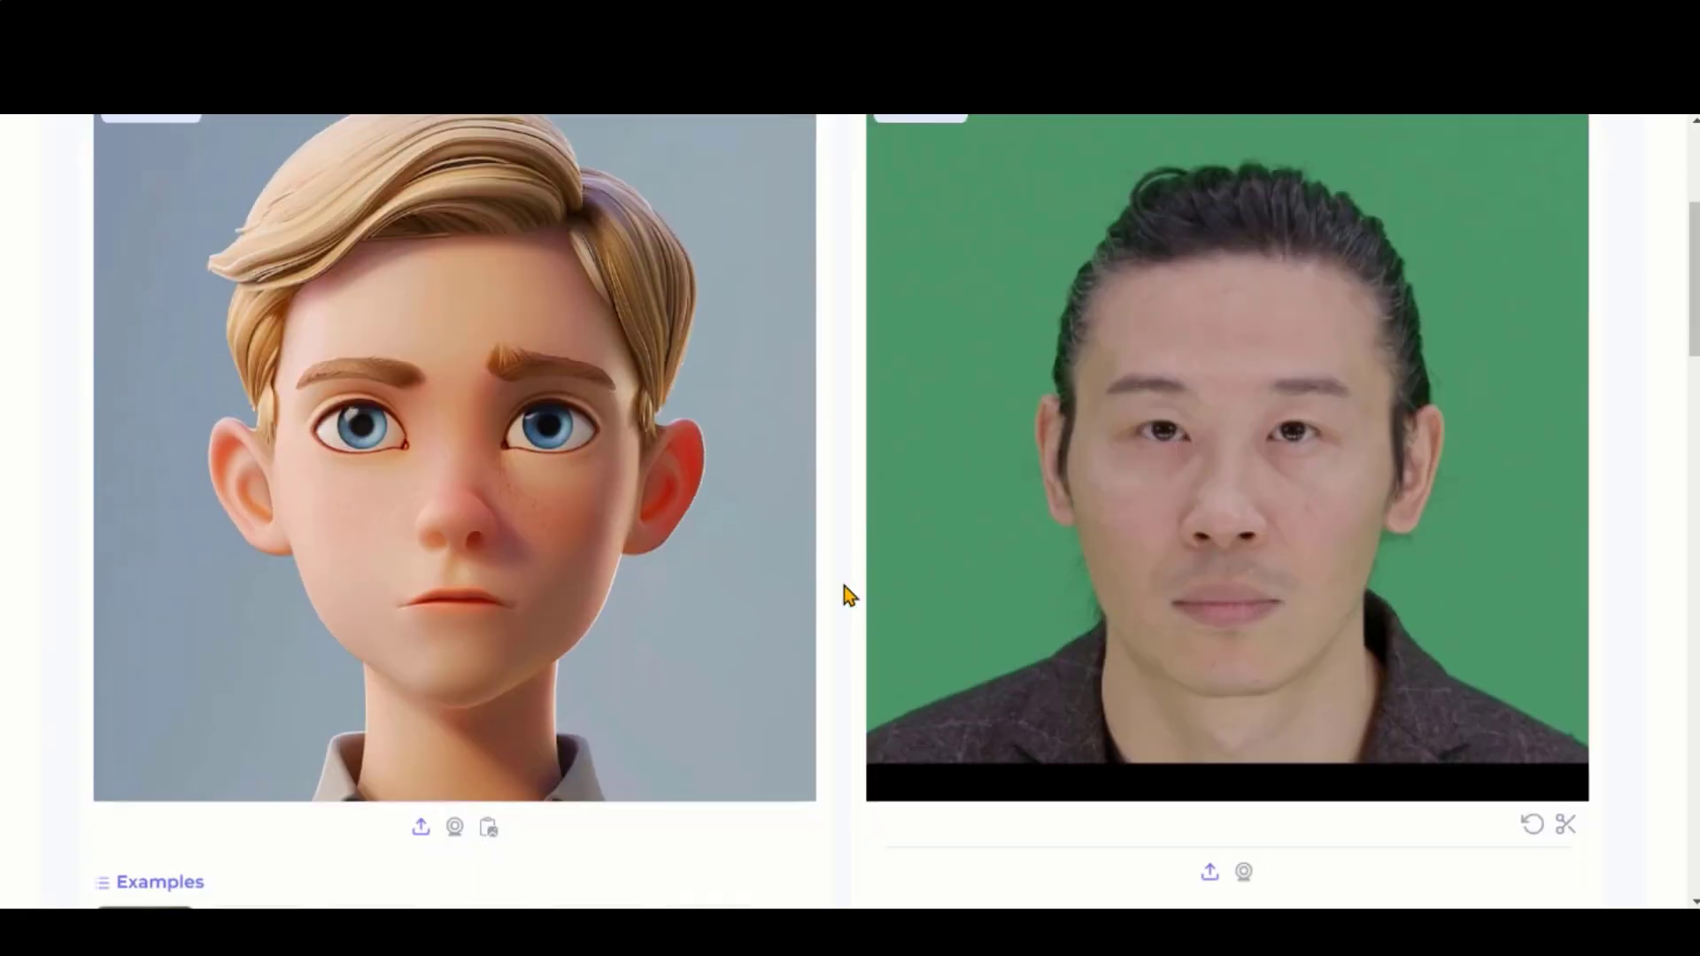
left_click(903, 774)
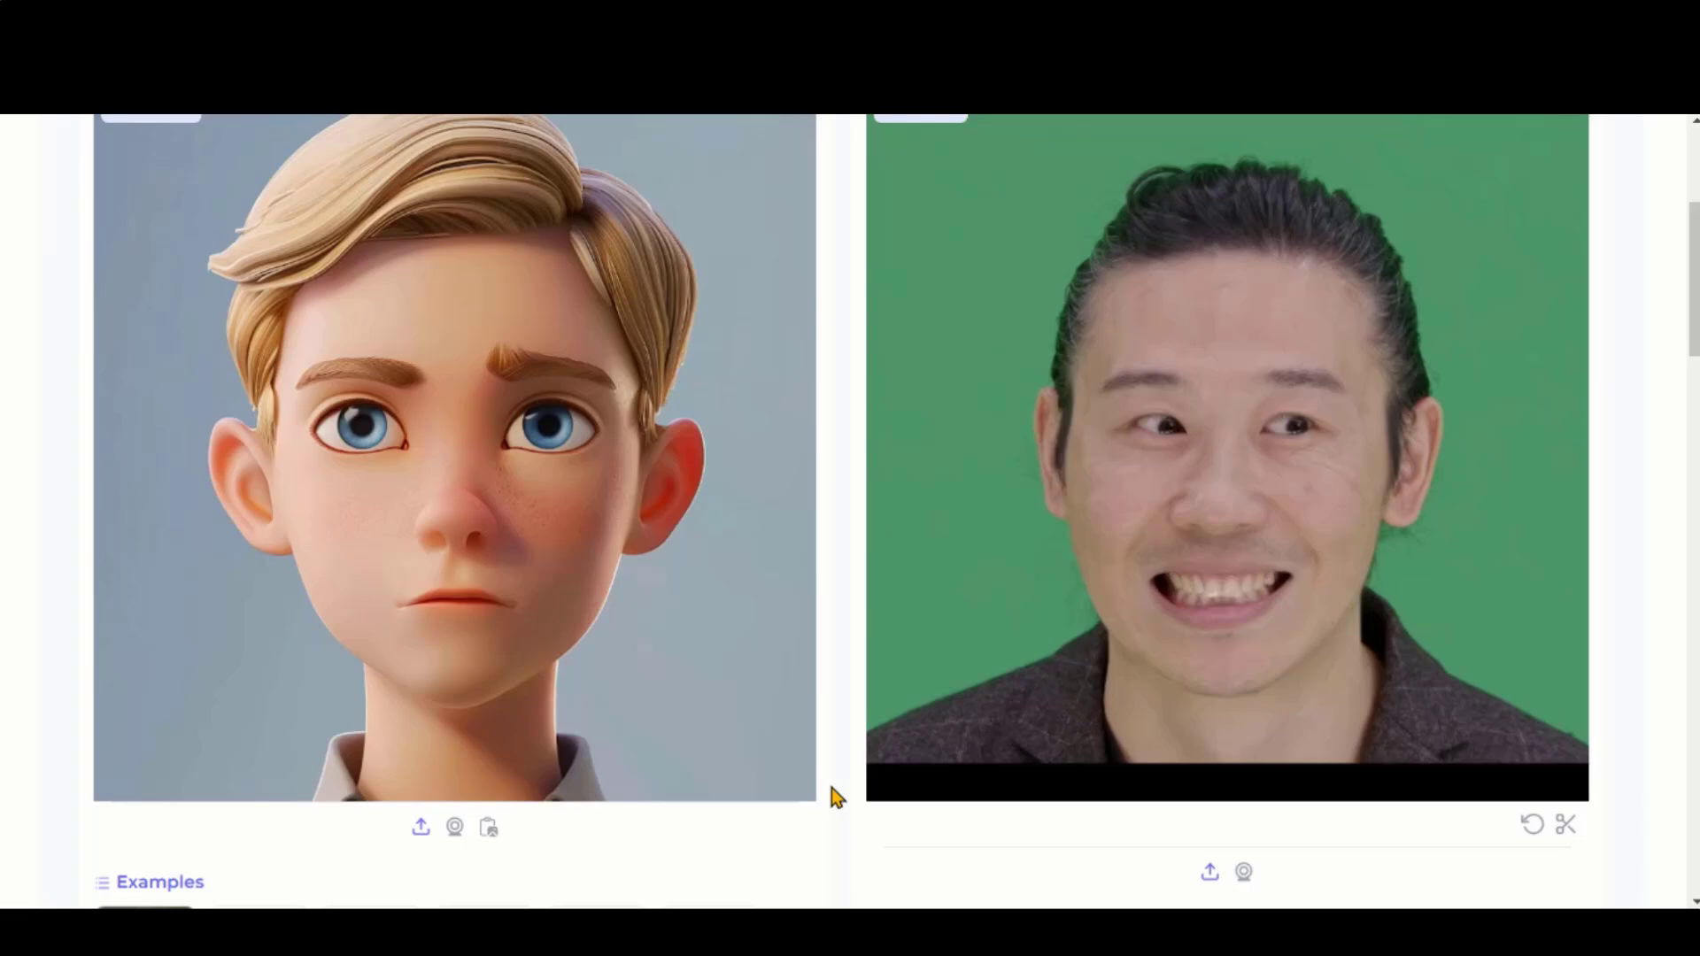
scroll(844, 731, "down", 2)
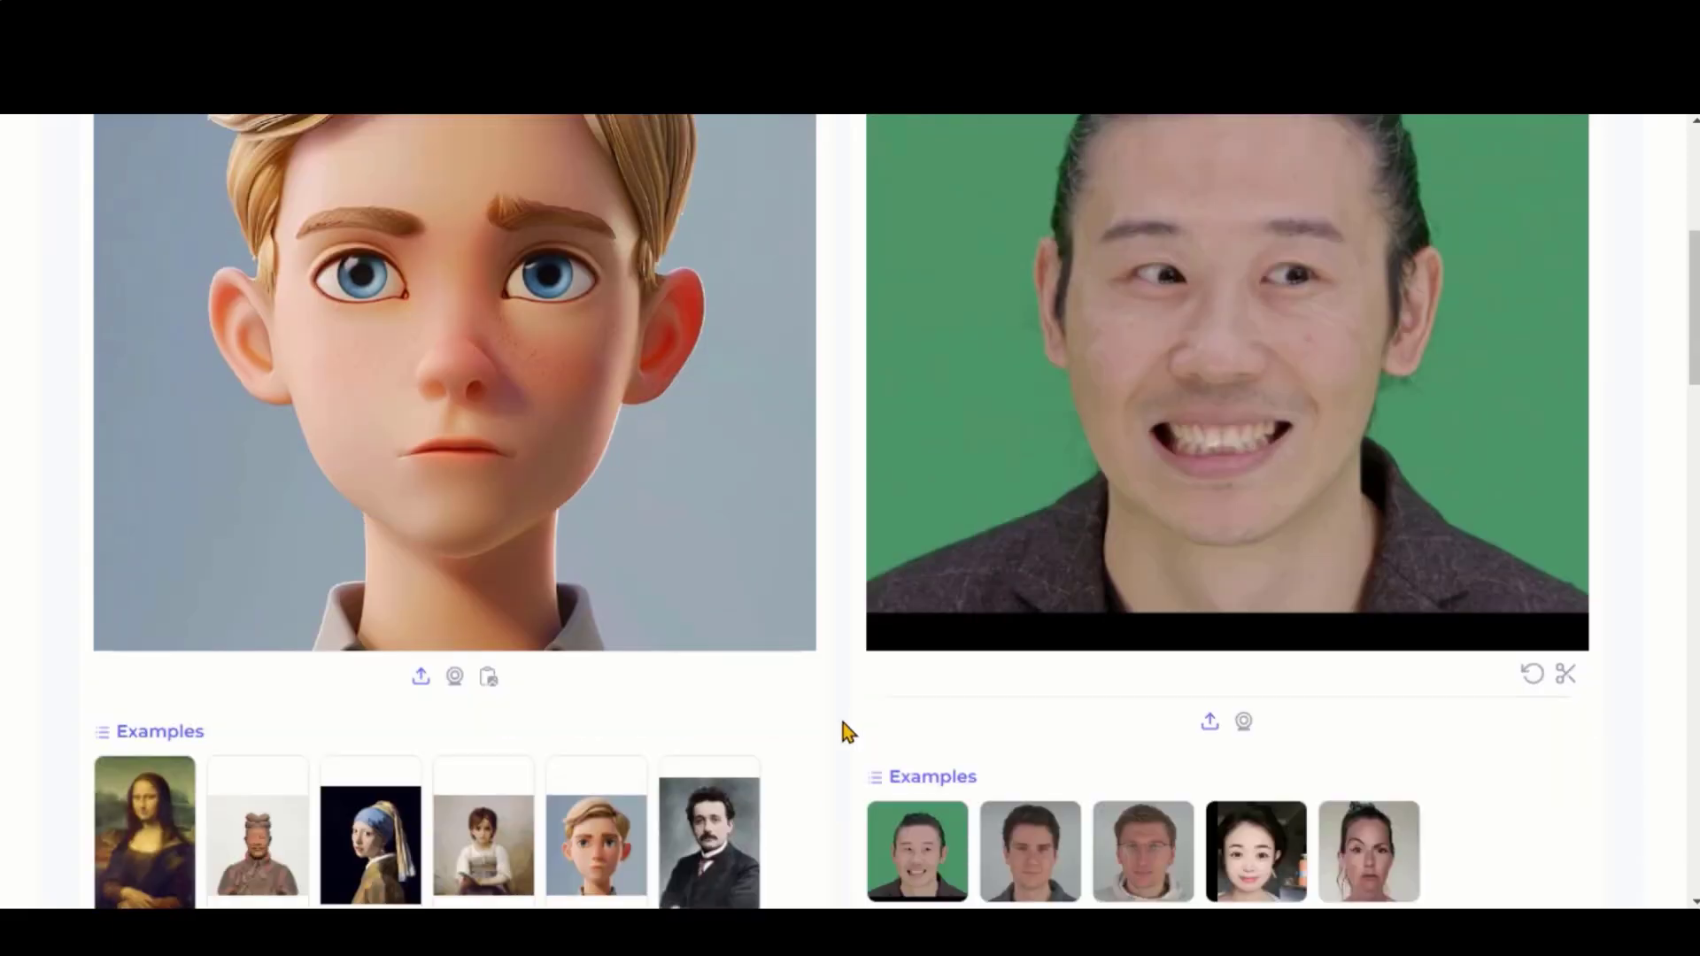
scroll(842, 723, "down", 3)
scroll(842, 723, "down", 4)
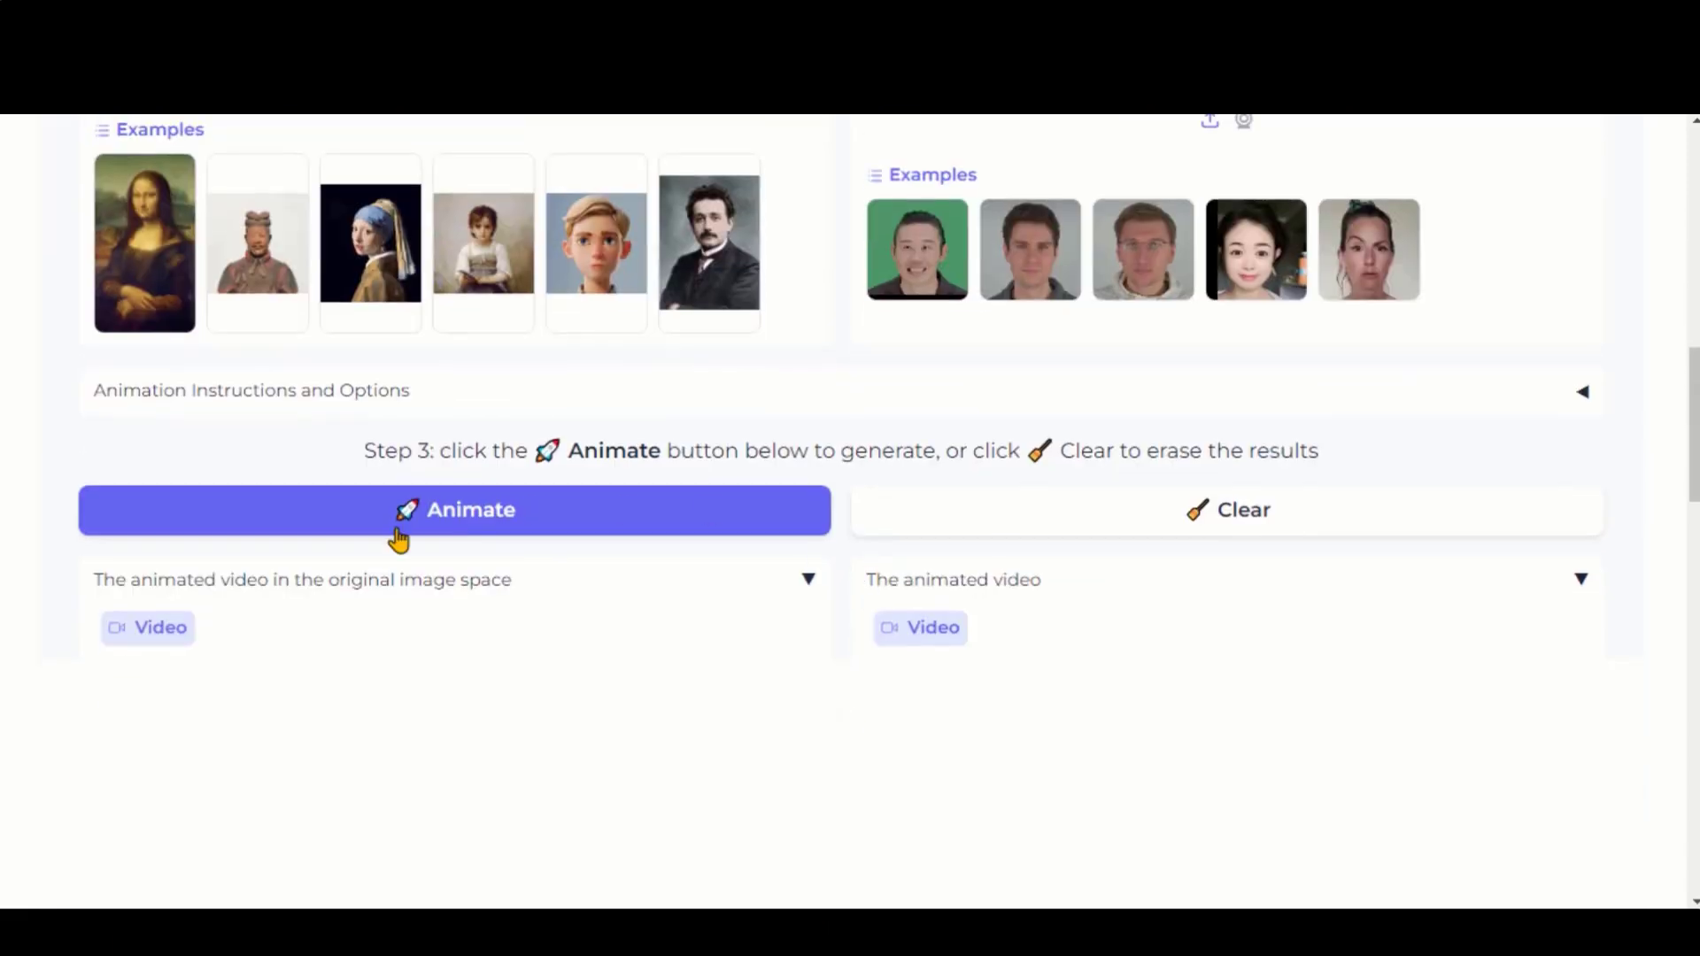
Step: Animate the cartoon boy, replay the result, and drop in a new forest-background source portrait
left_click(490, 529)
scroll(65, 520, "down", 3)
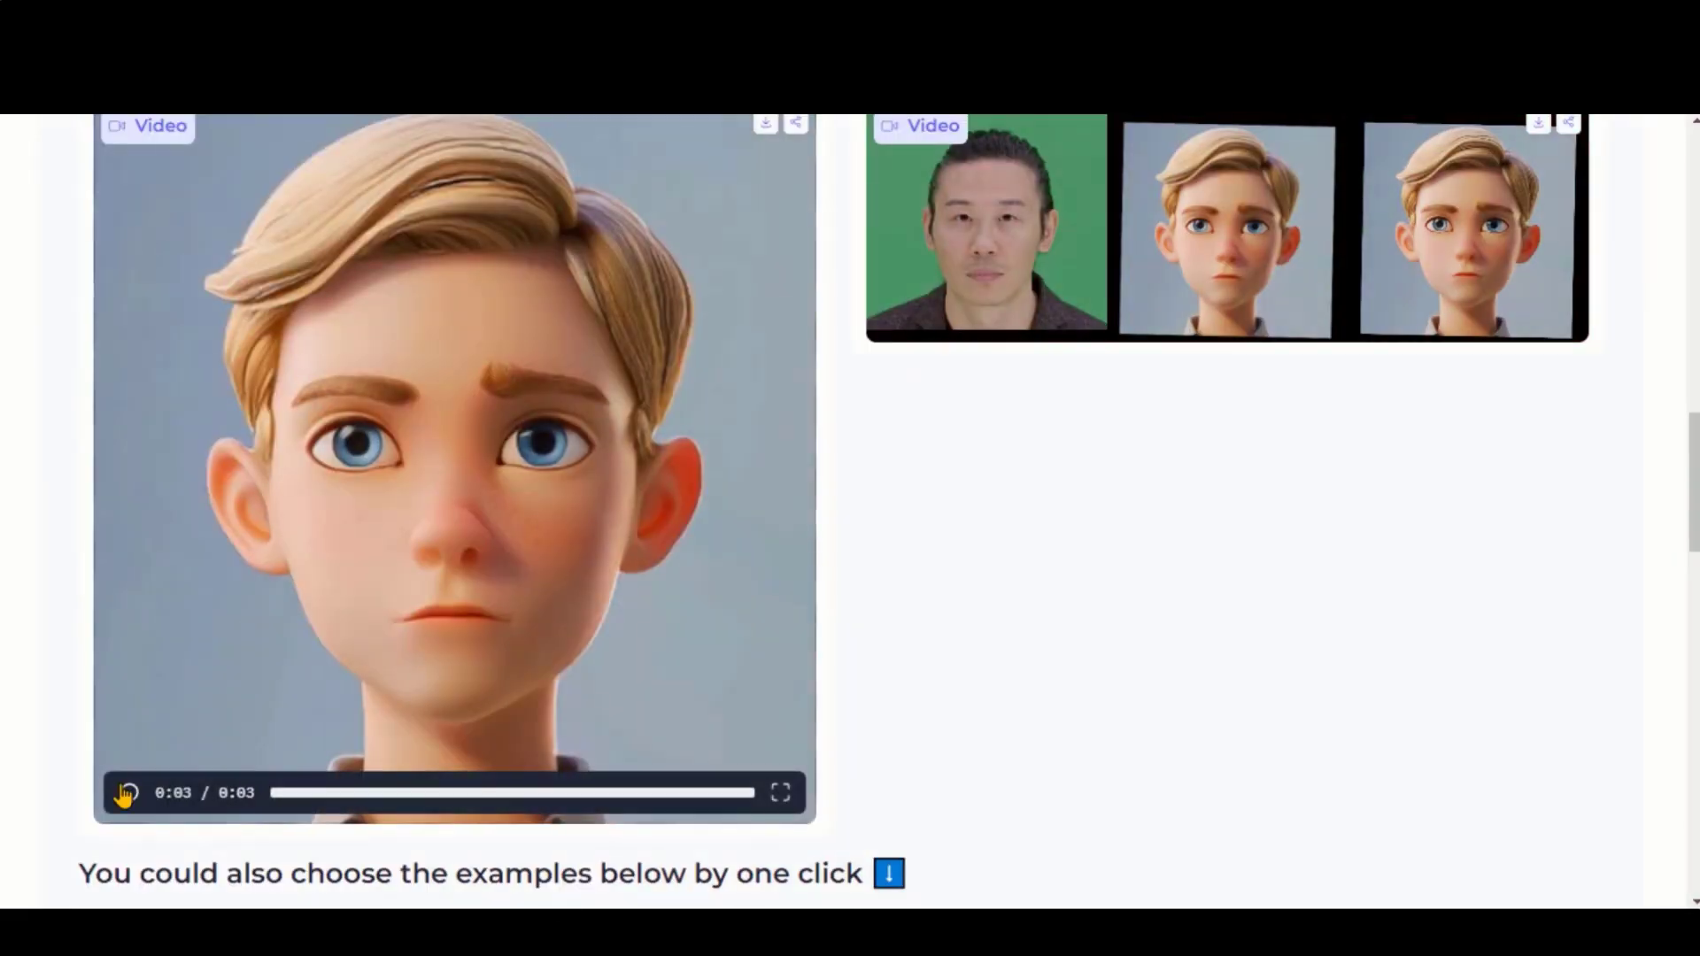
left_click(126, 793)
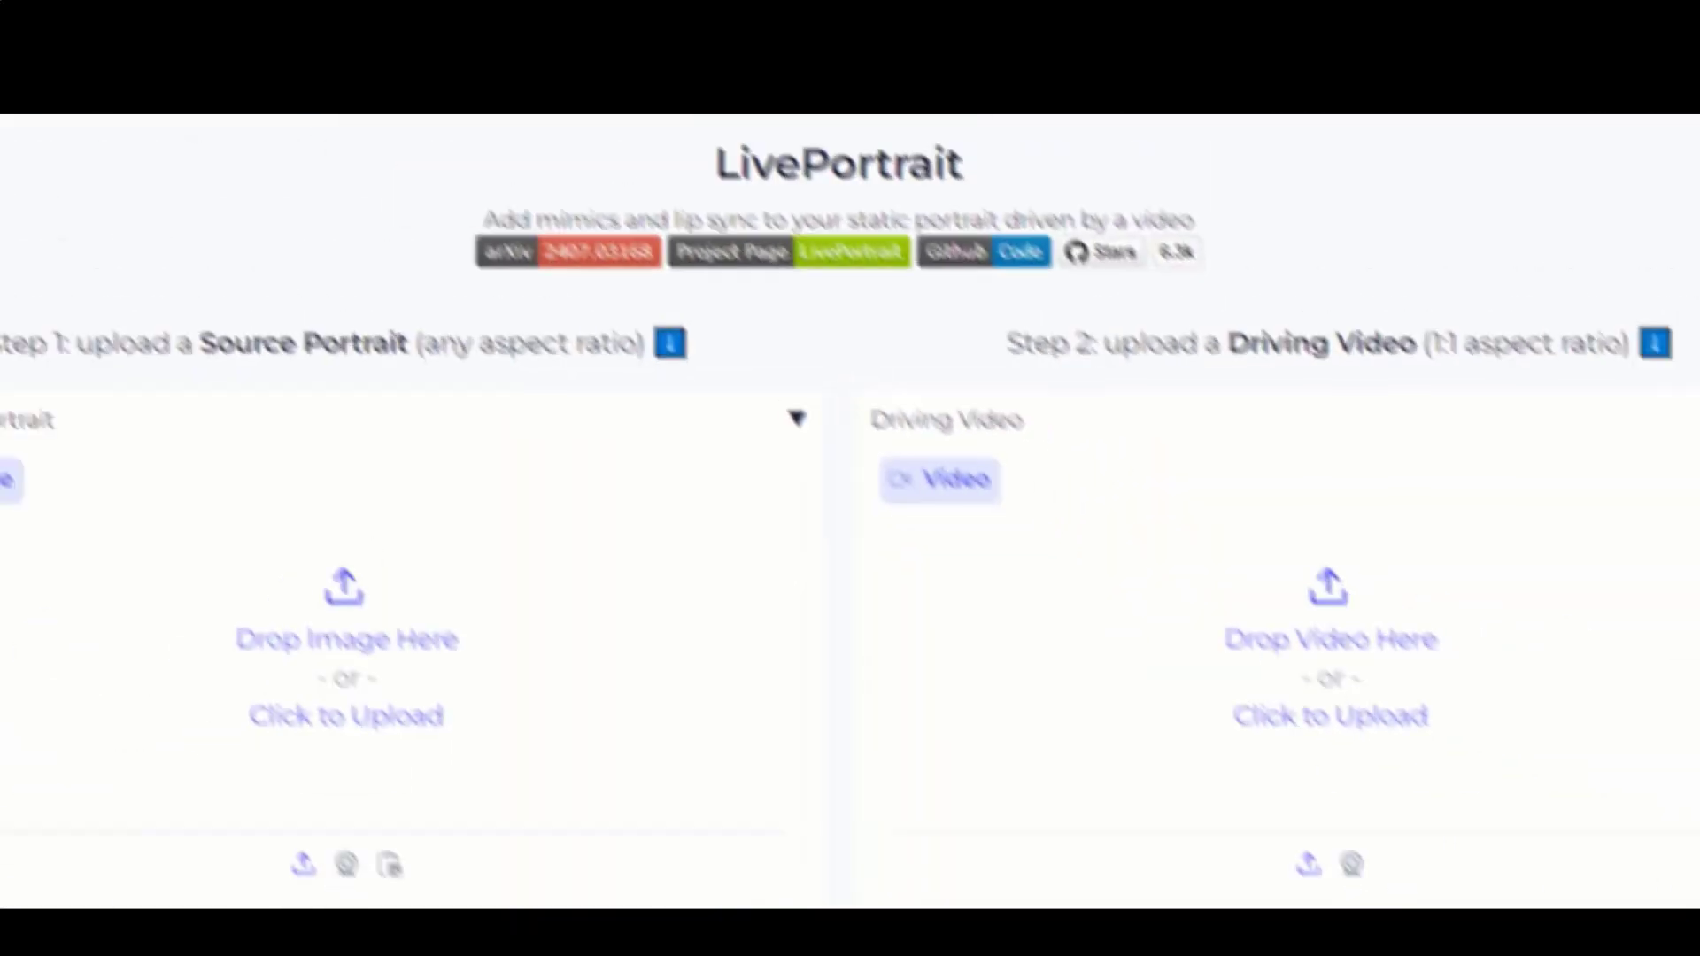
left_click_drag(53, 531, 440, 640)
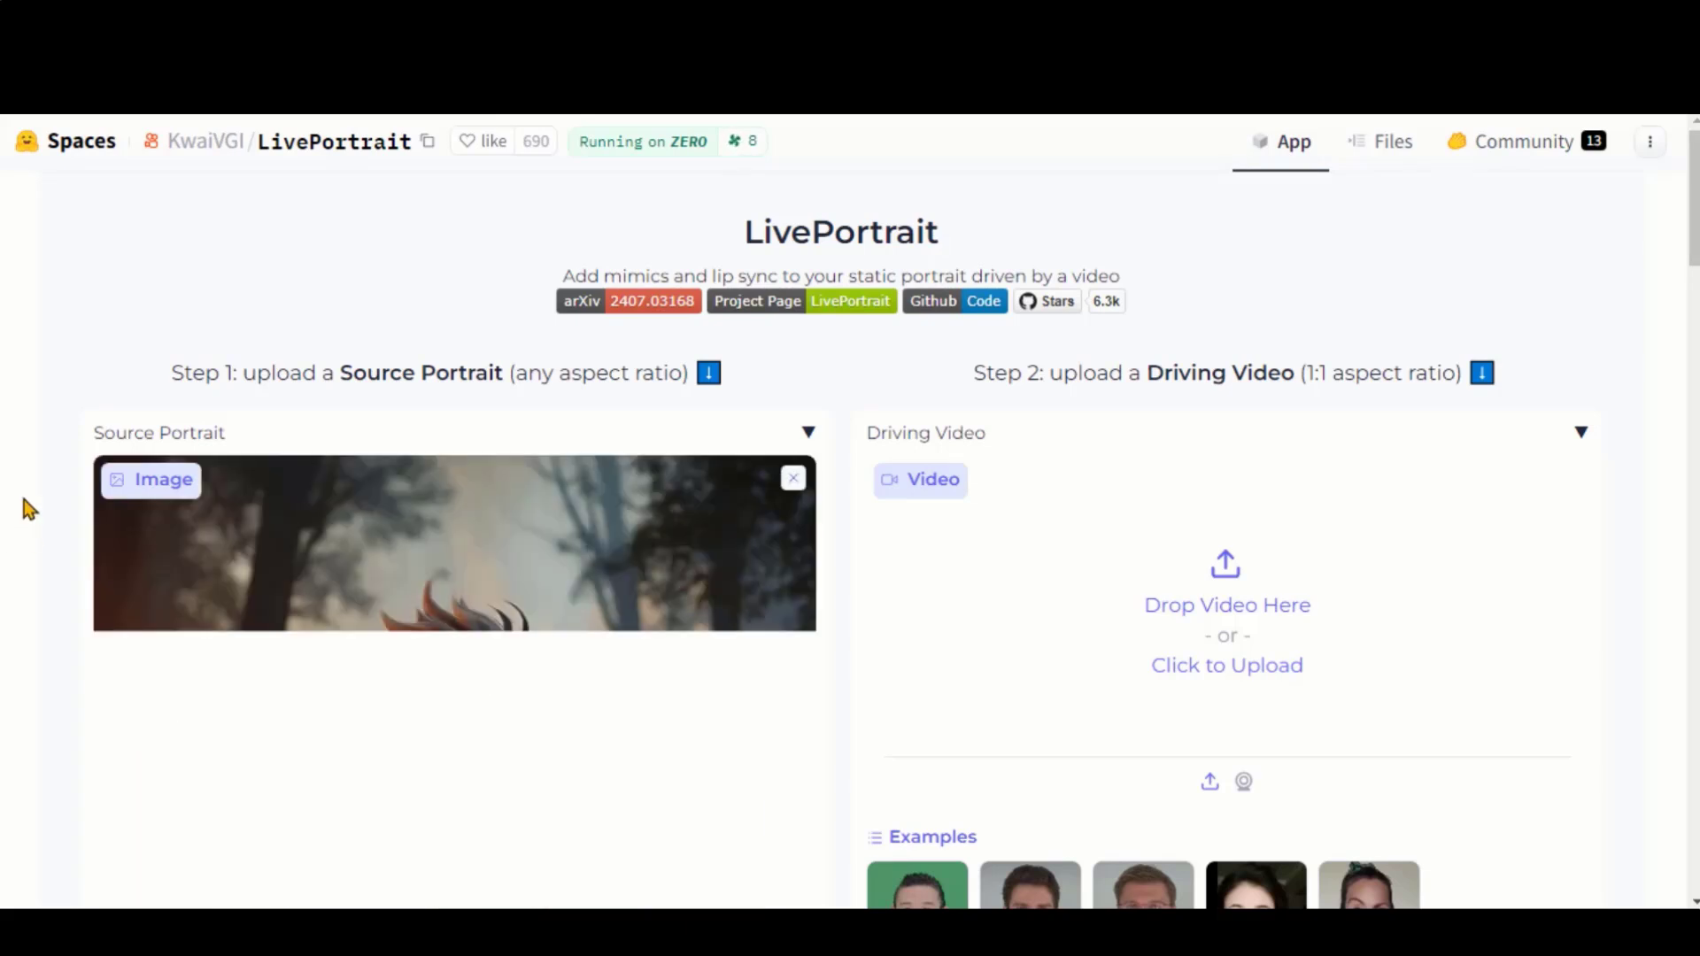
Step: Generate the firefighter animation, then load the vintage portrait and young woman's driving clip and preview it
scroll(30, 485, "down", 3)
scroll(30, 483, "down", 2)
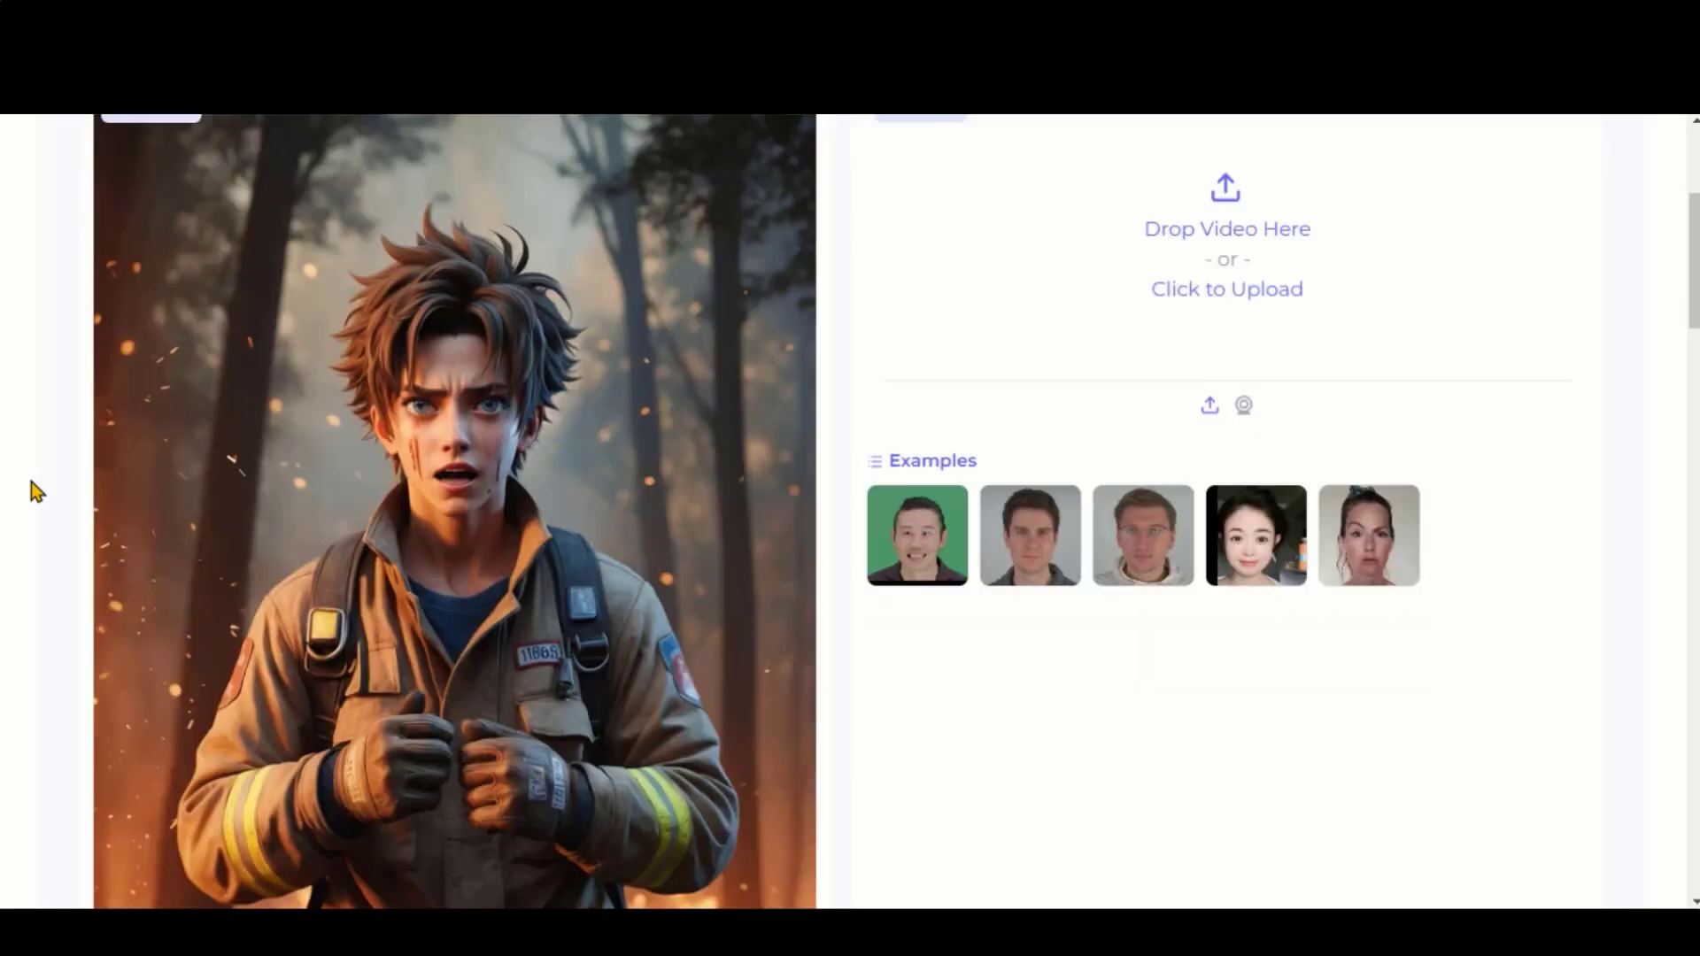
scroll(31, 483, "down", 4)
scroll(30, 485, "up", 6)
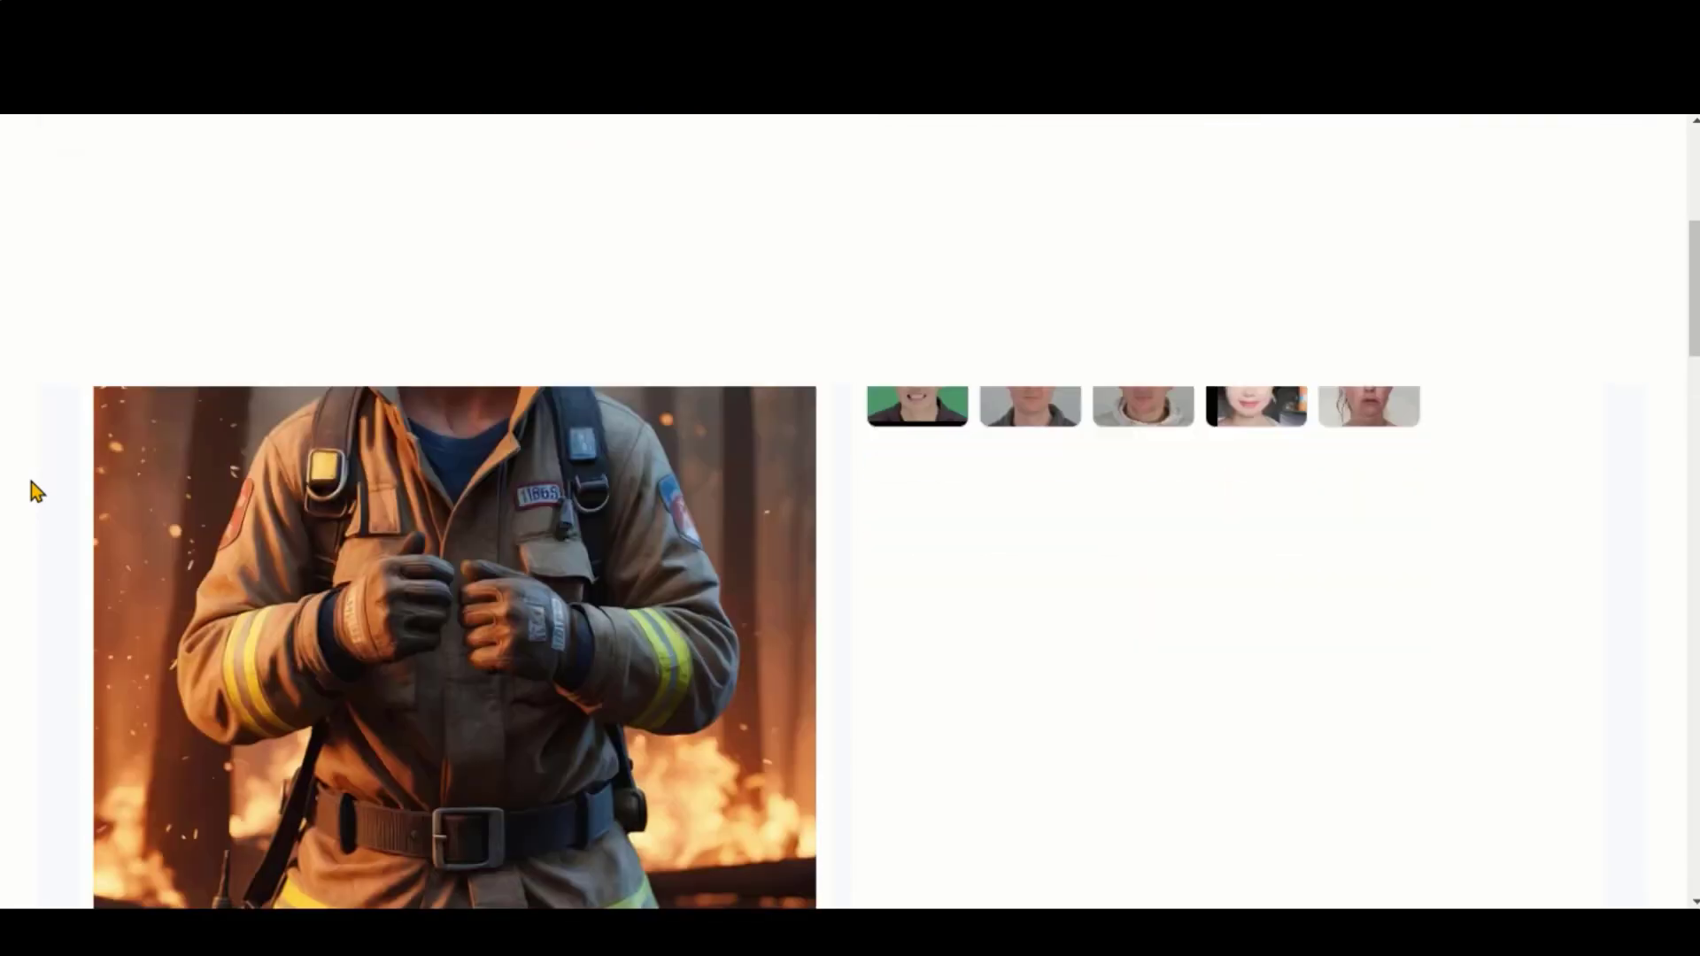
left_click_drag(0, 478, 1256, 412)
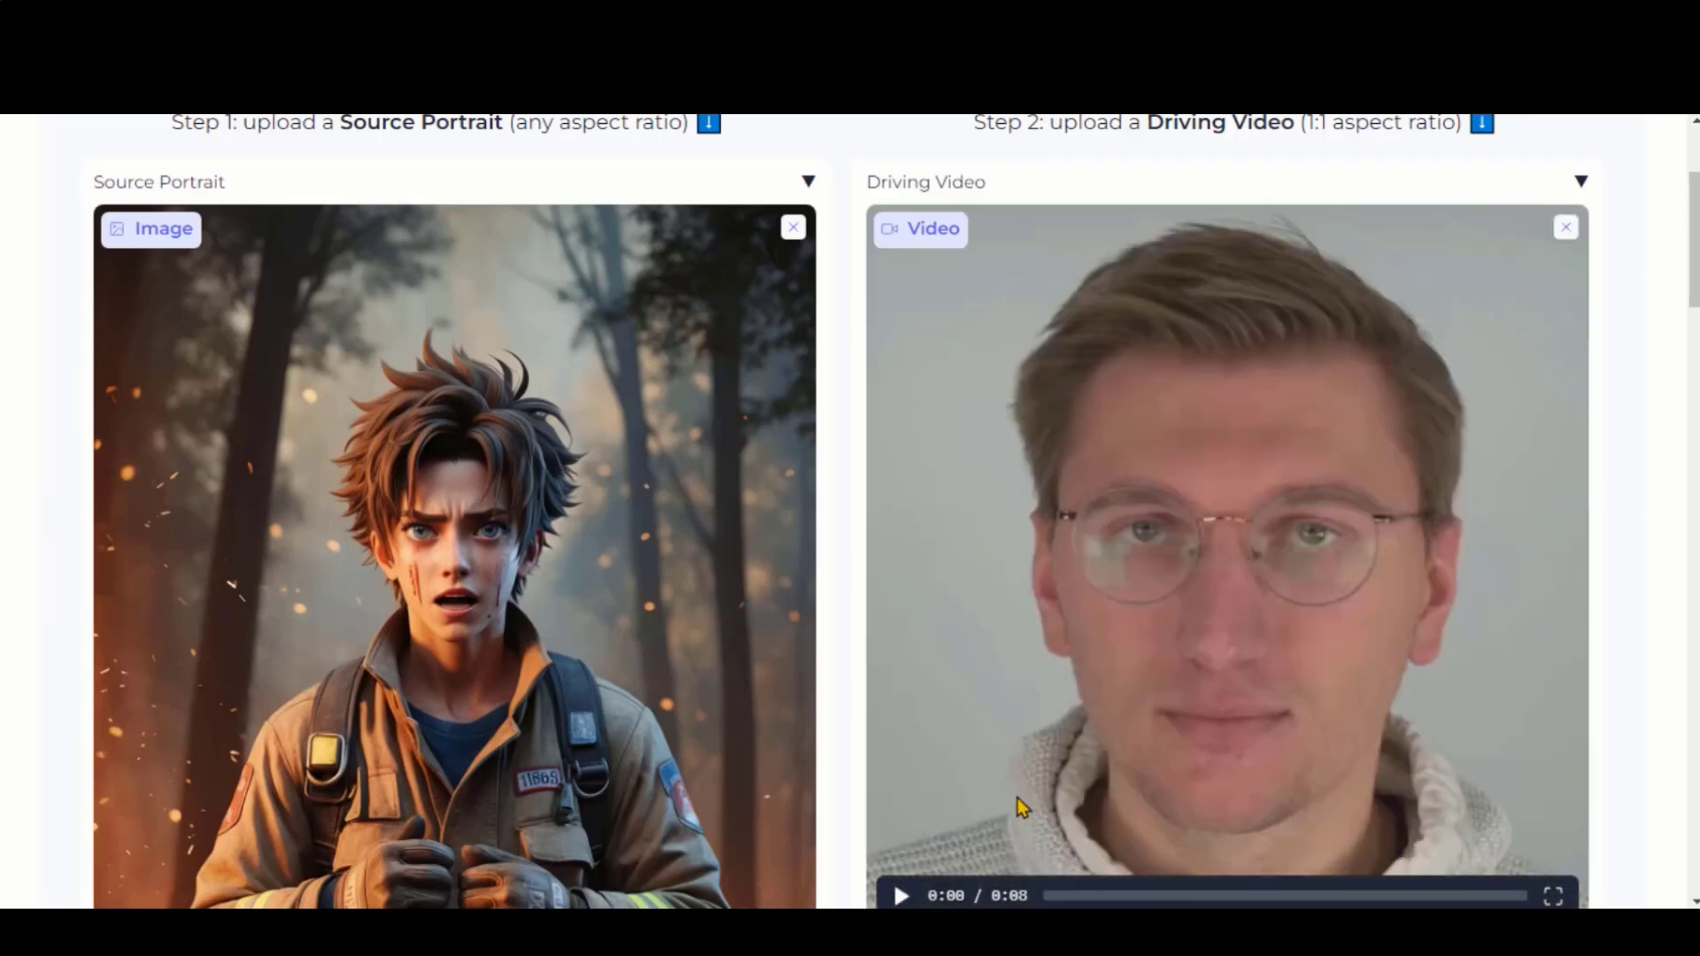
left_click(897, 897)
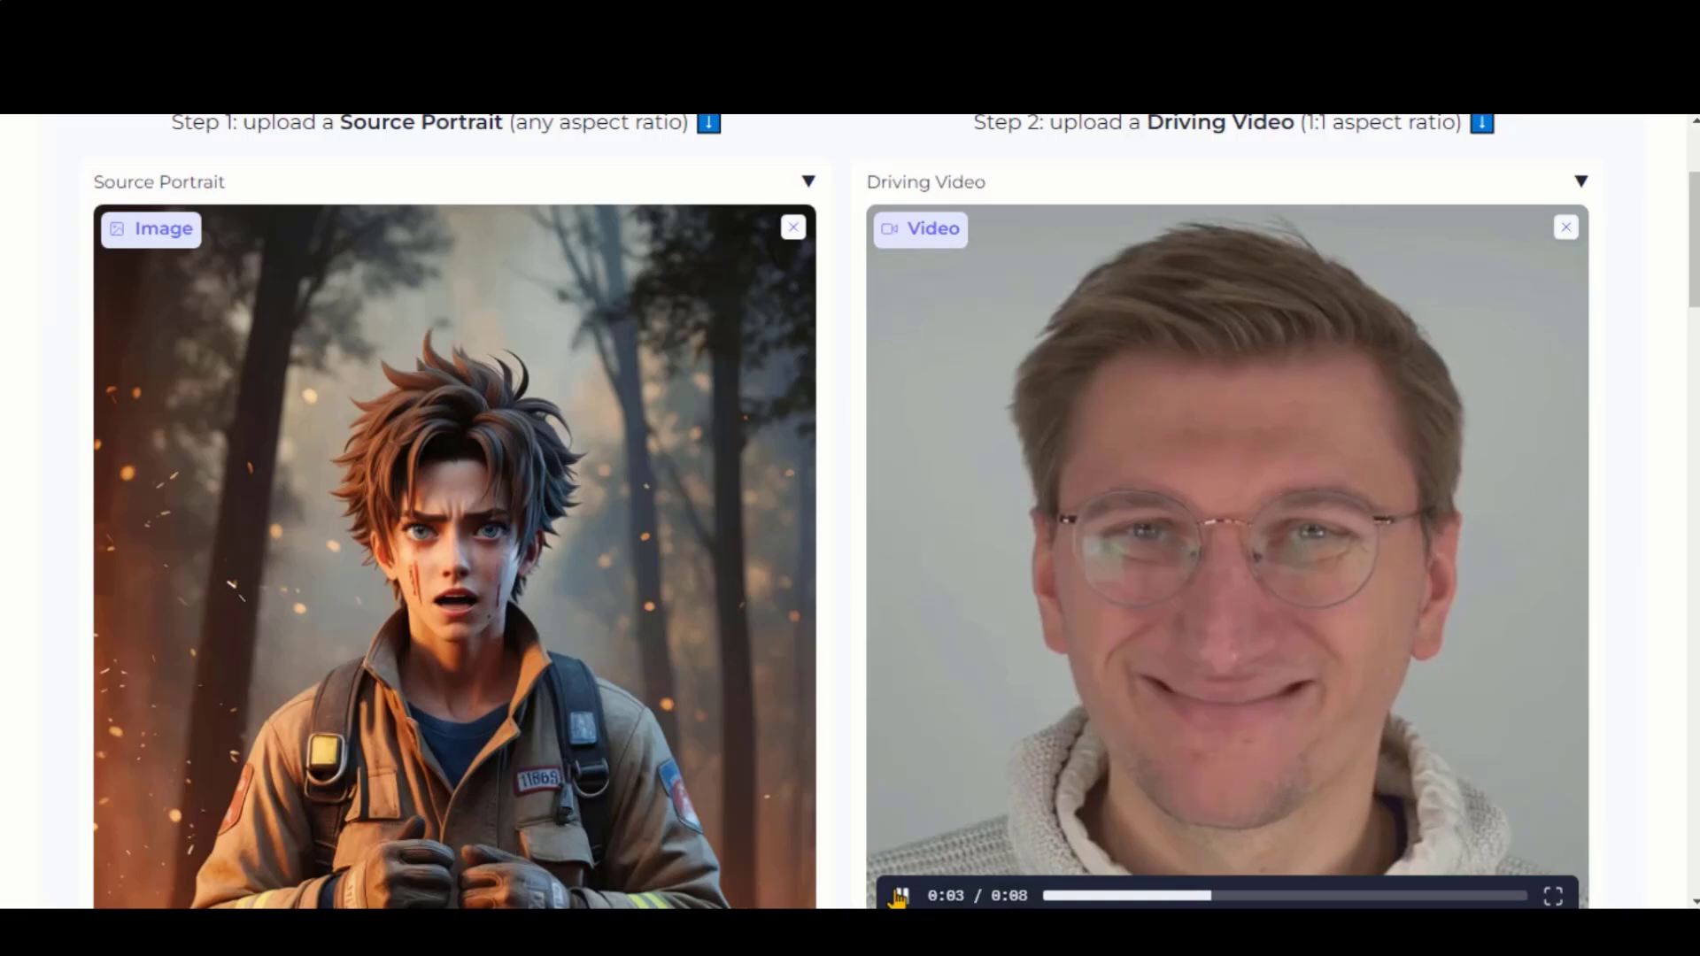
scroll(1649, 641, "down", 8)
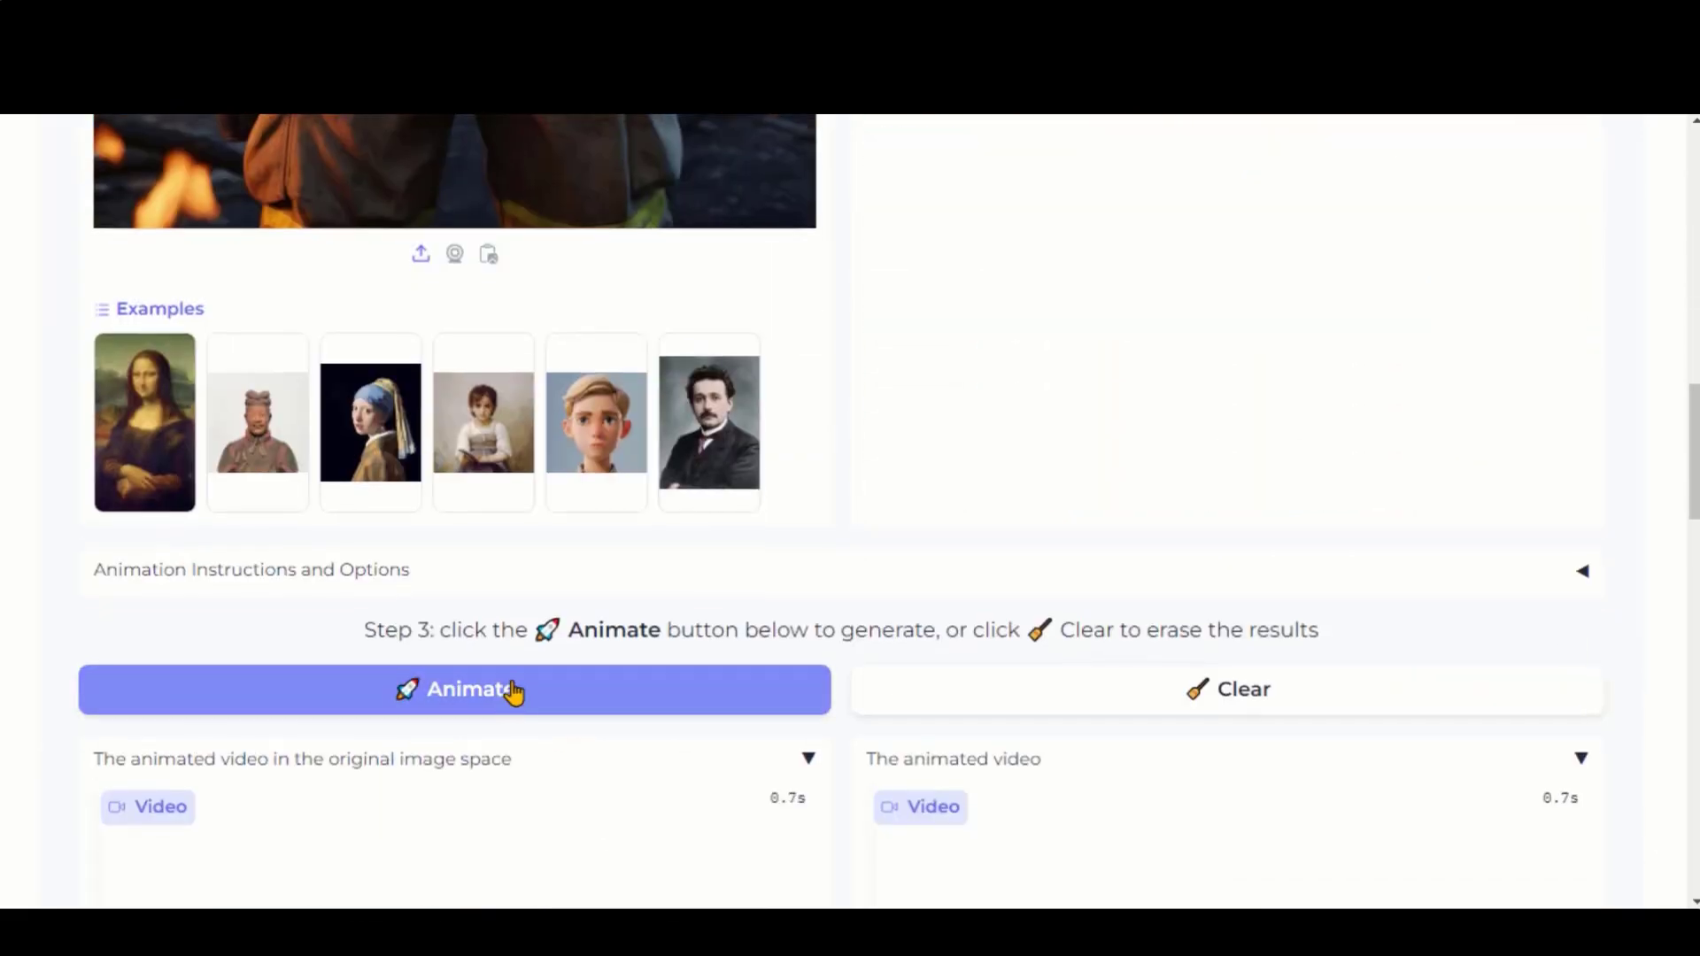
scroll(98, 653, "down", 4)
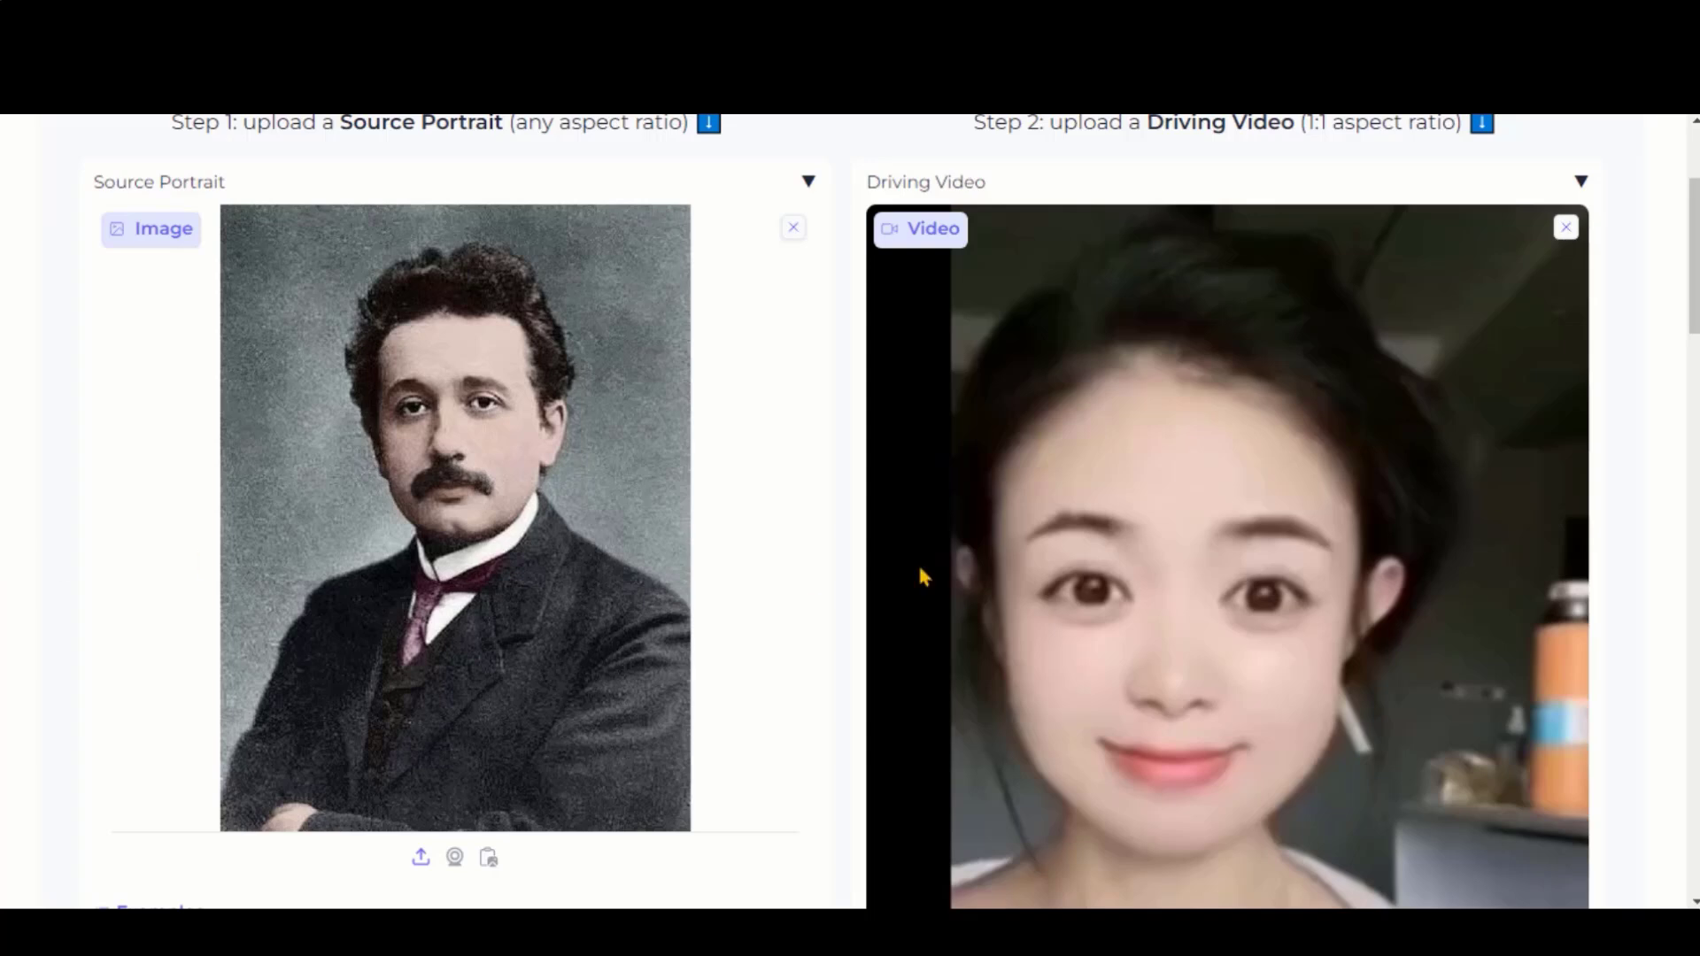
Step: Run Animate on the vintage mustached portrait with the young woman's clip and wait for the outputs
mouse_move(1176, 588)
scroll(1176, 588, "down", 1)
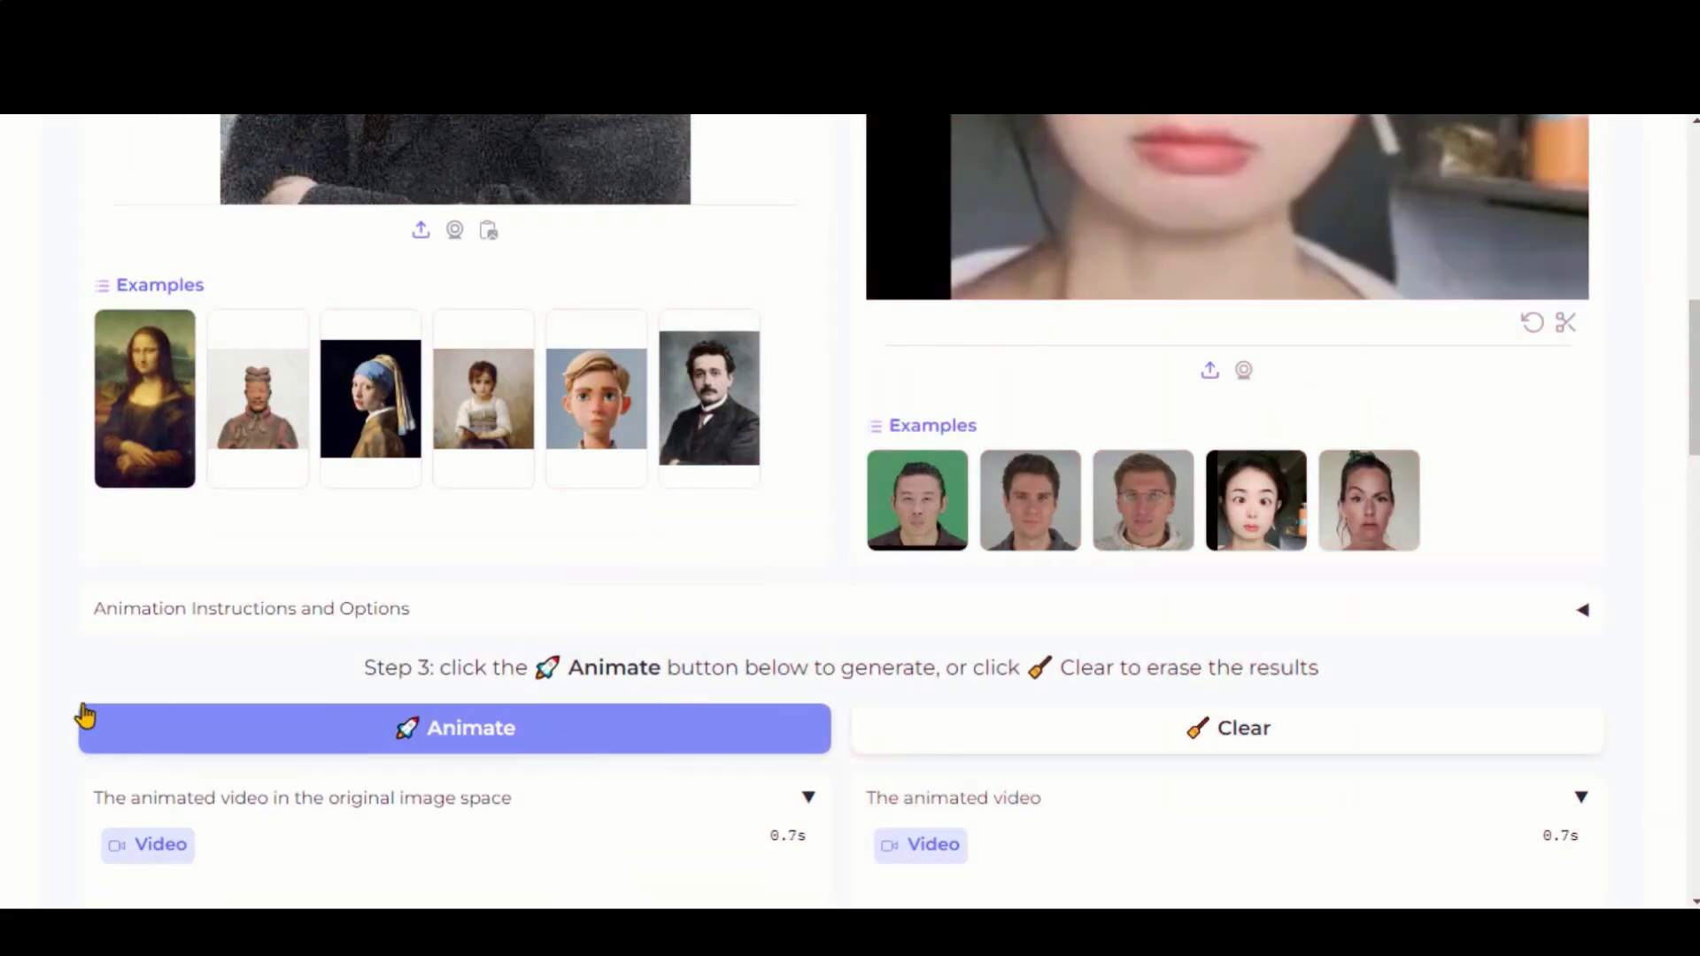
scroll(3, 709, "down", 5)
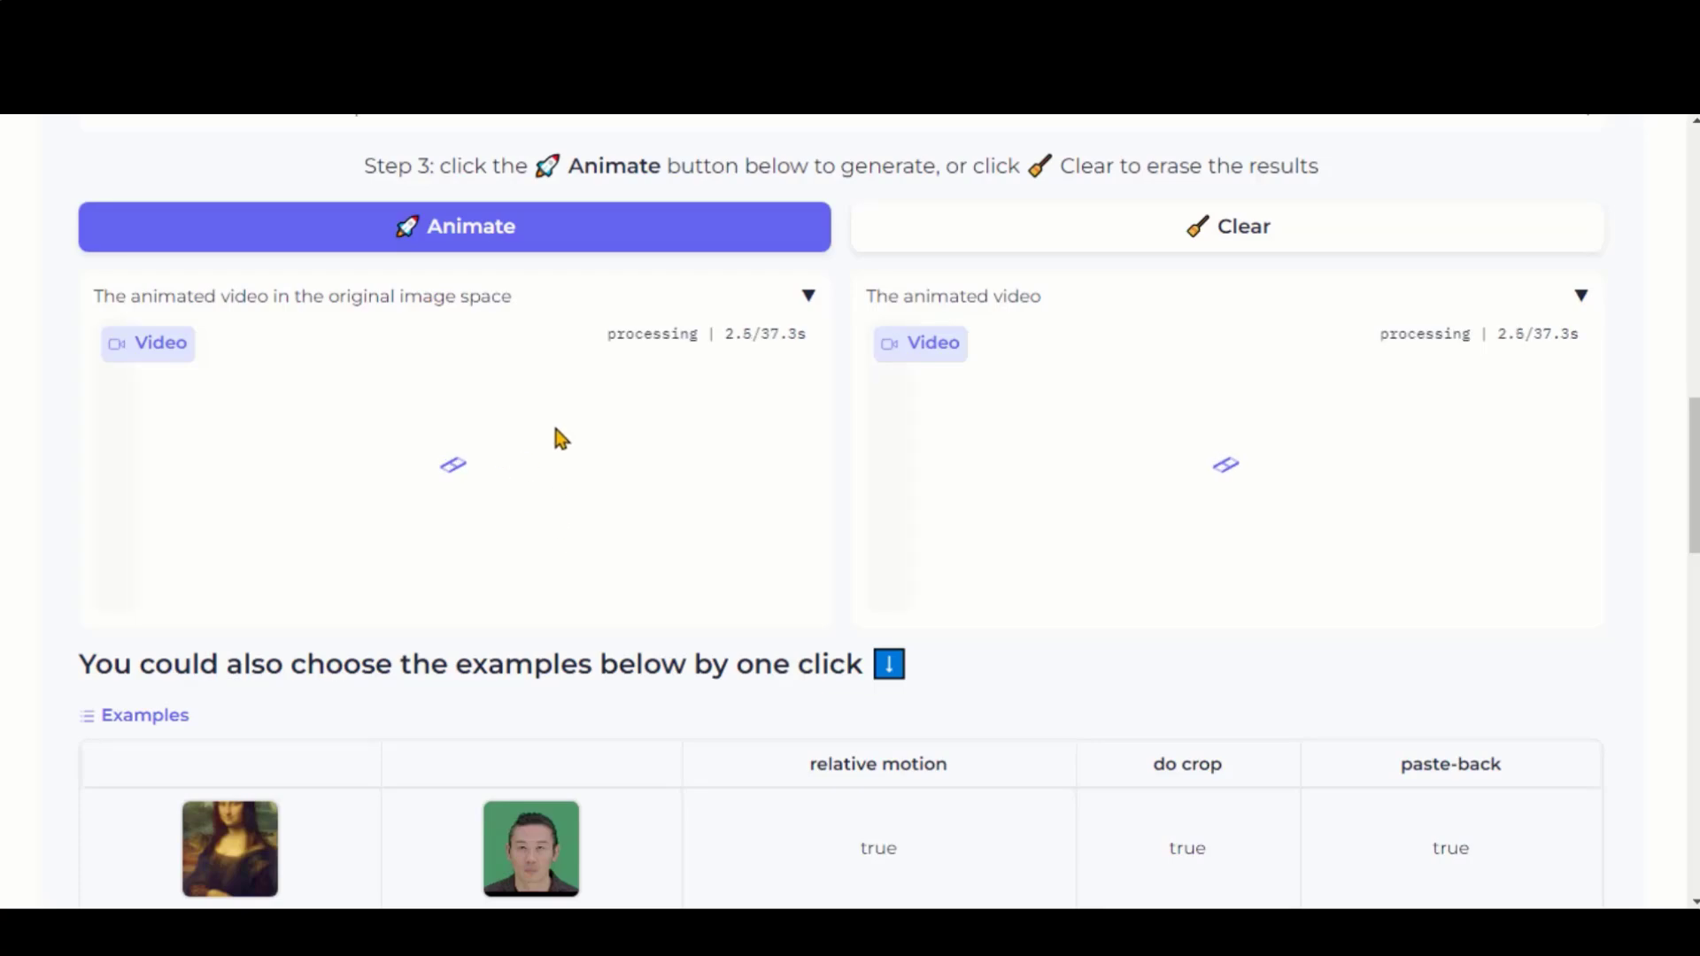
left_click_drag(723, 334, 812, 334)
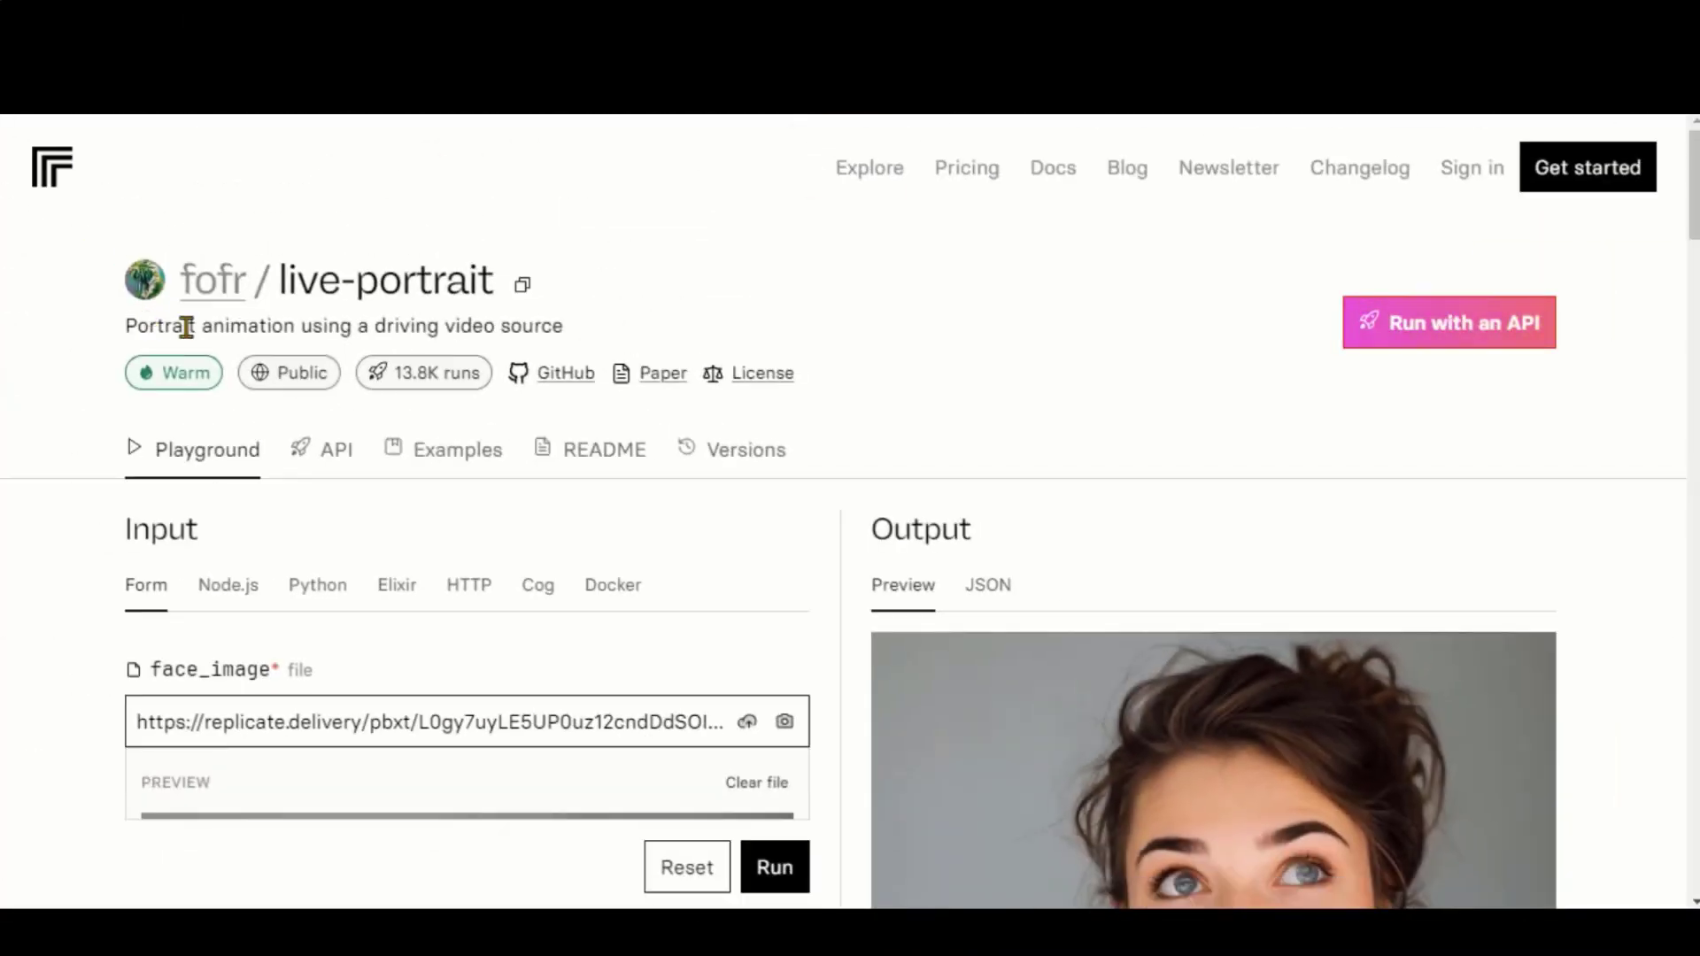
scroll(55, 534, "down", 10)
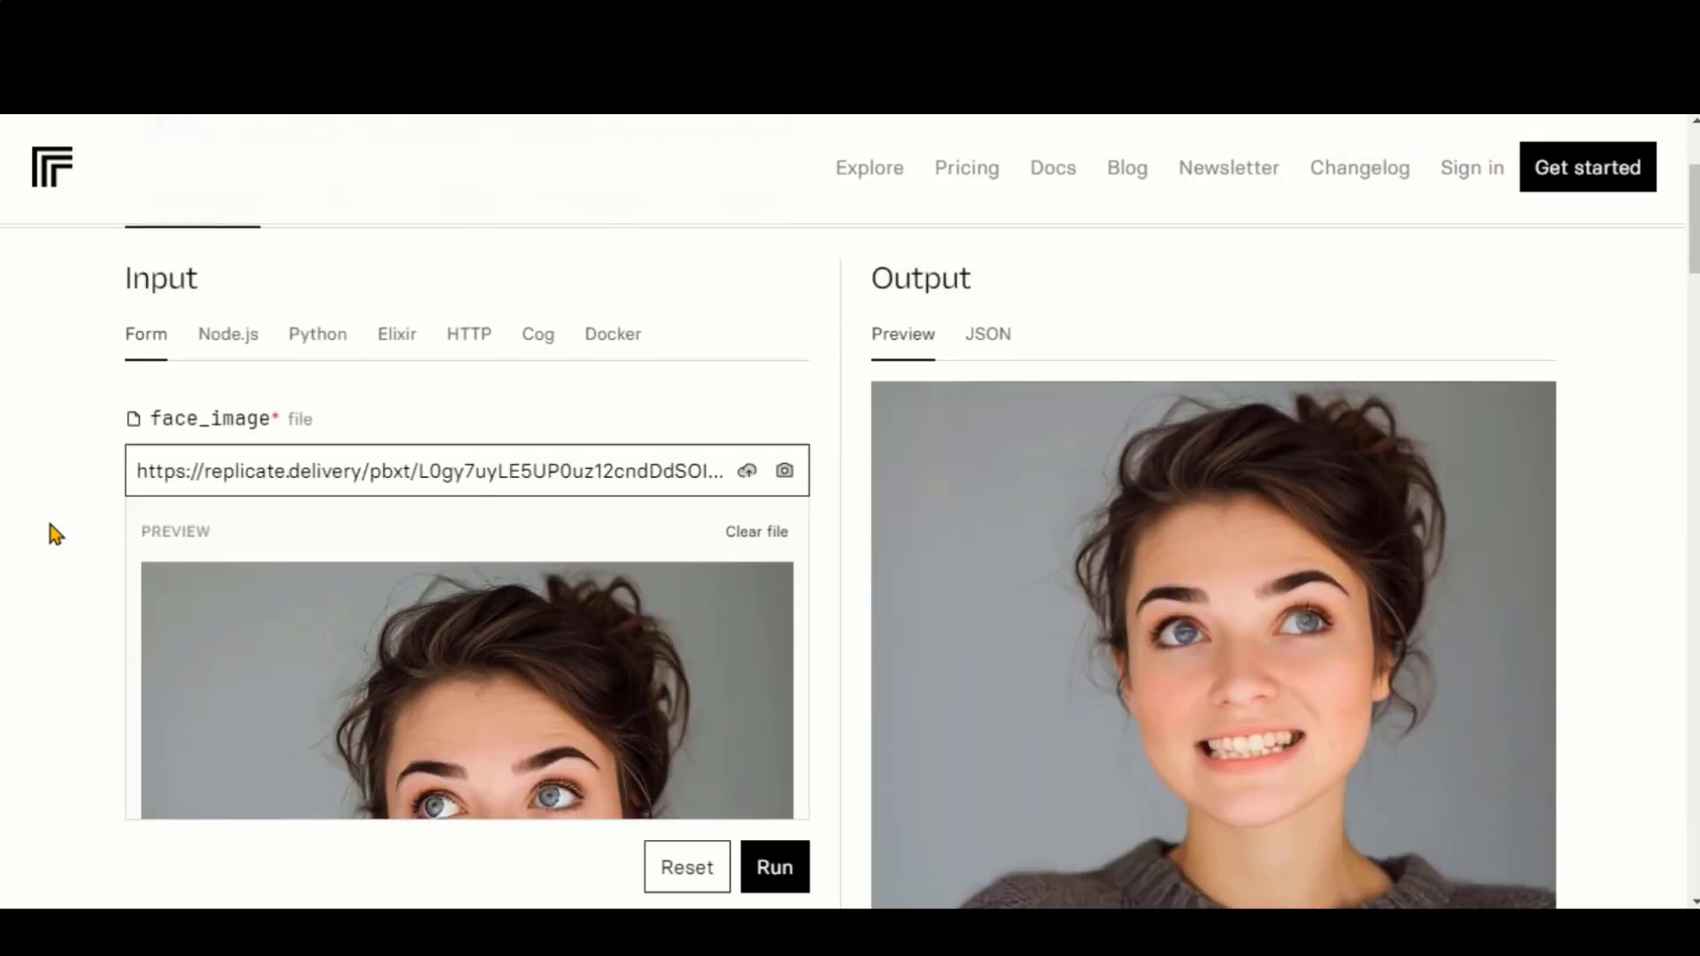
scroll(55, 534, "down", 4)
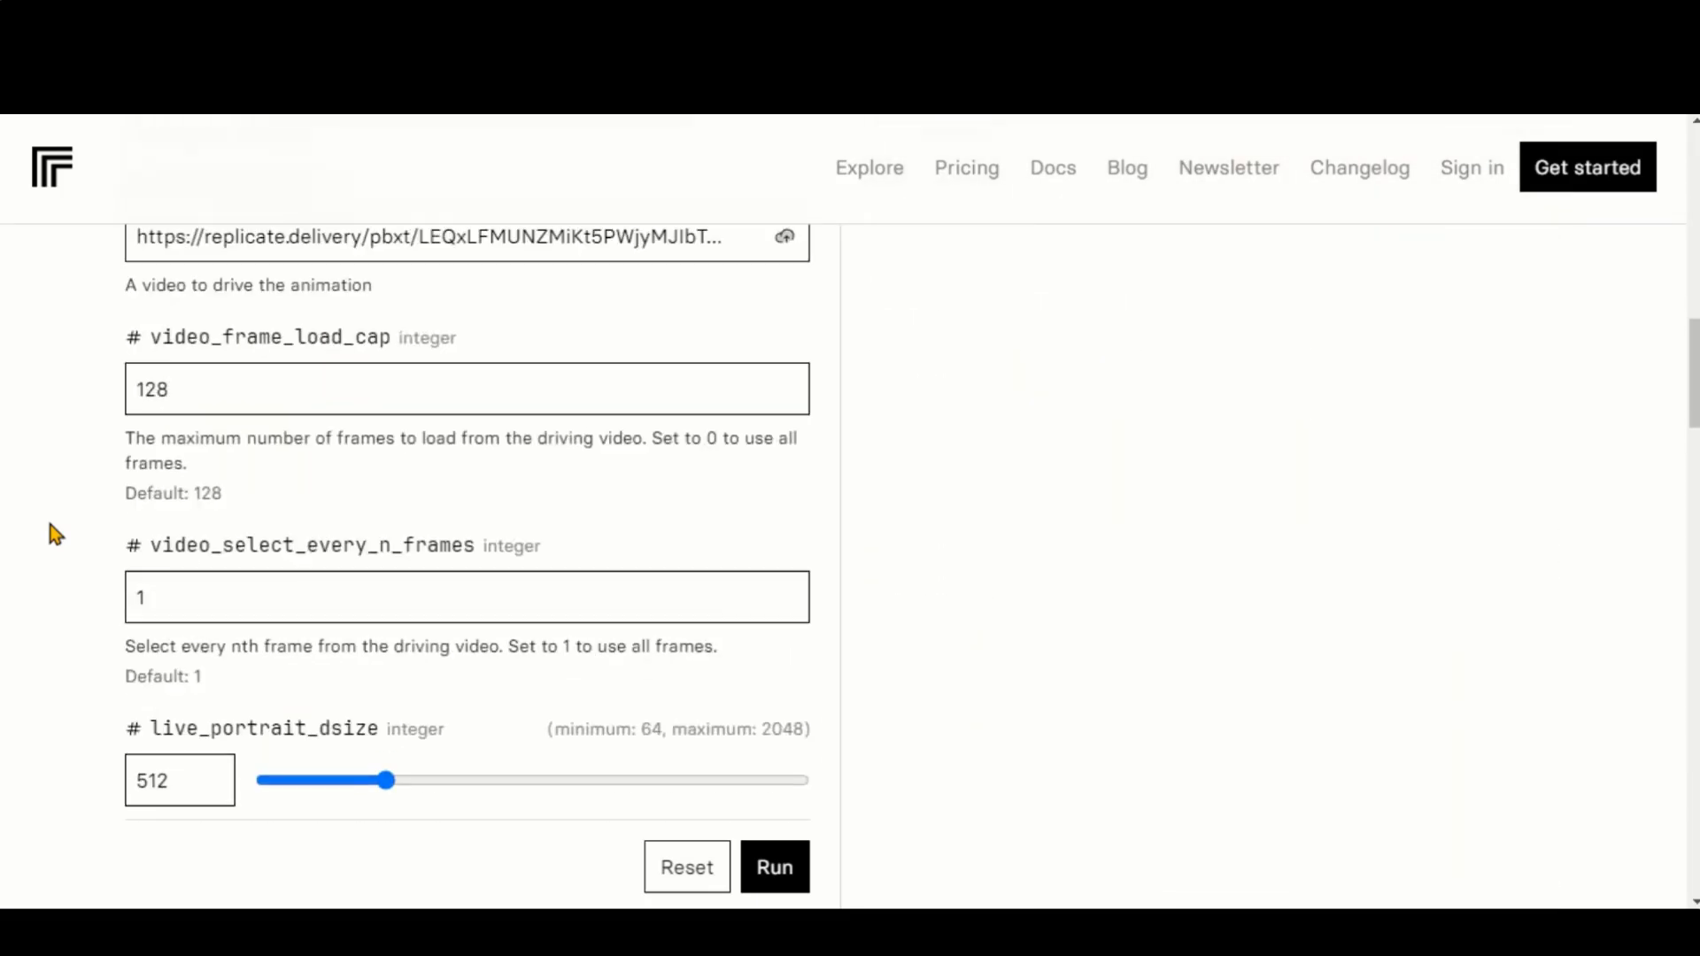
scroll(93, 449, "down", 4)
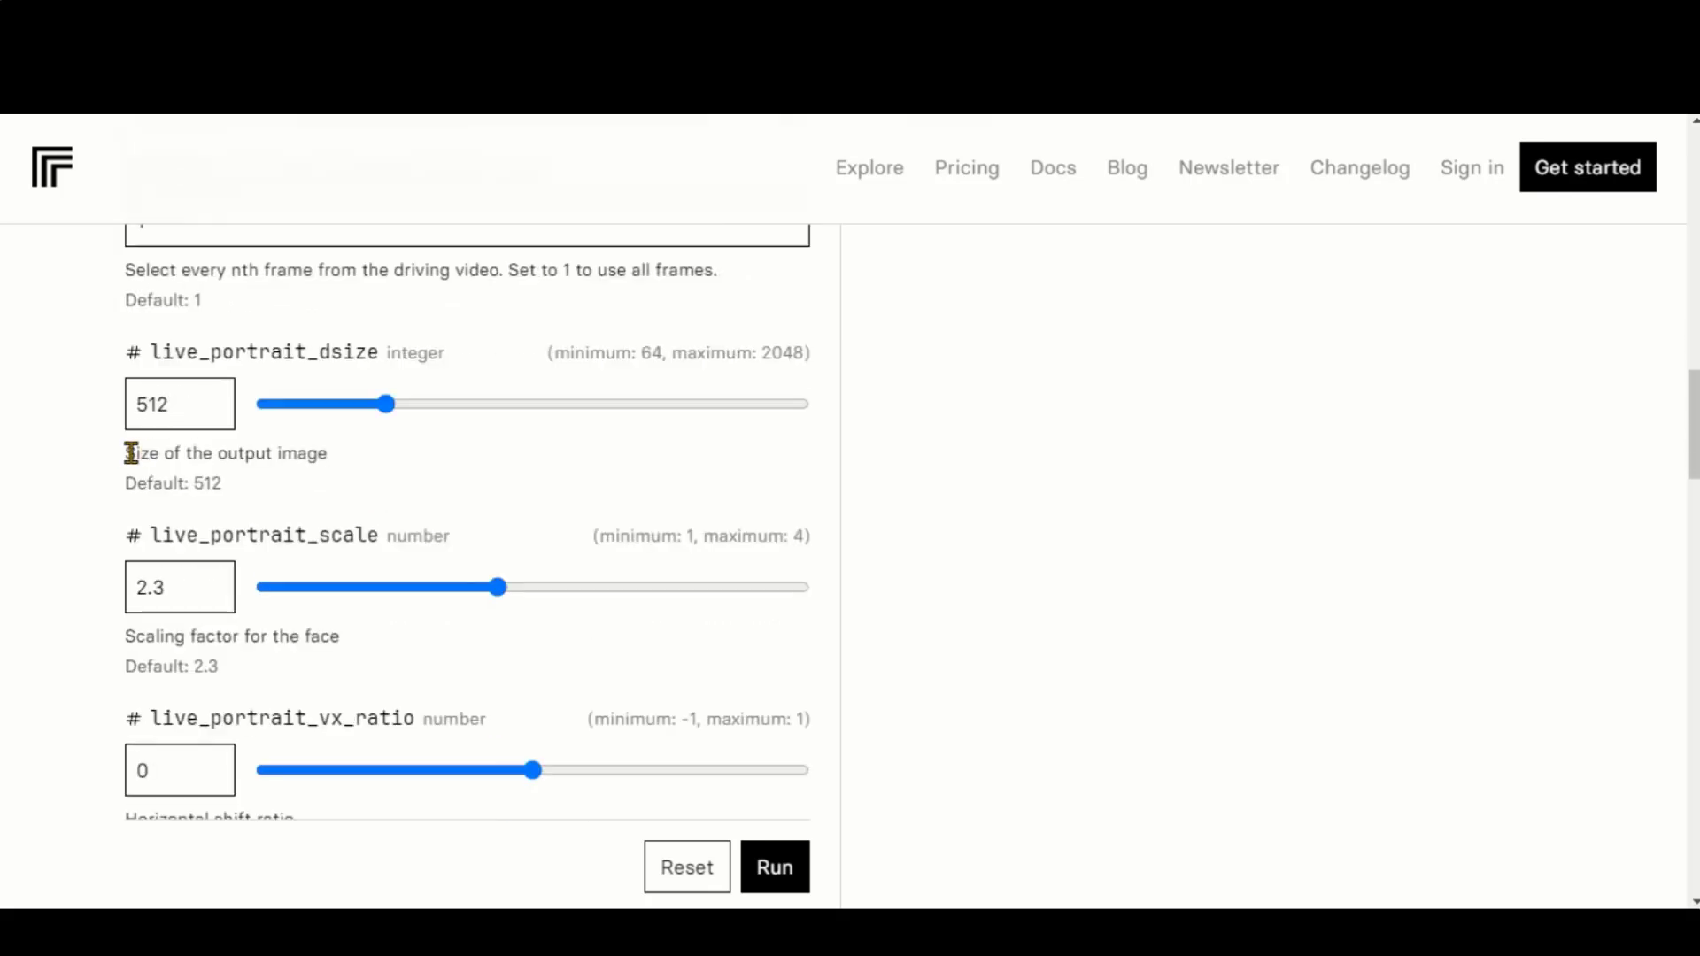
left_click_drag(129, 452, 341, 460)
scroll(144, 462, "down", 3)
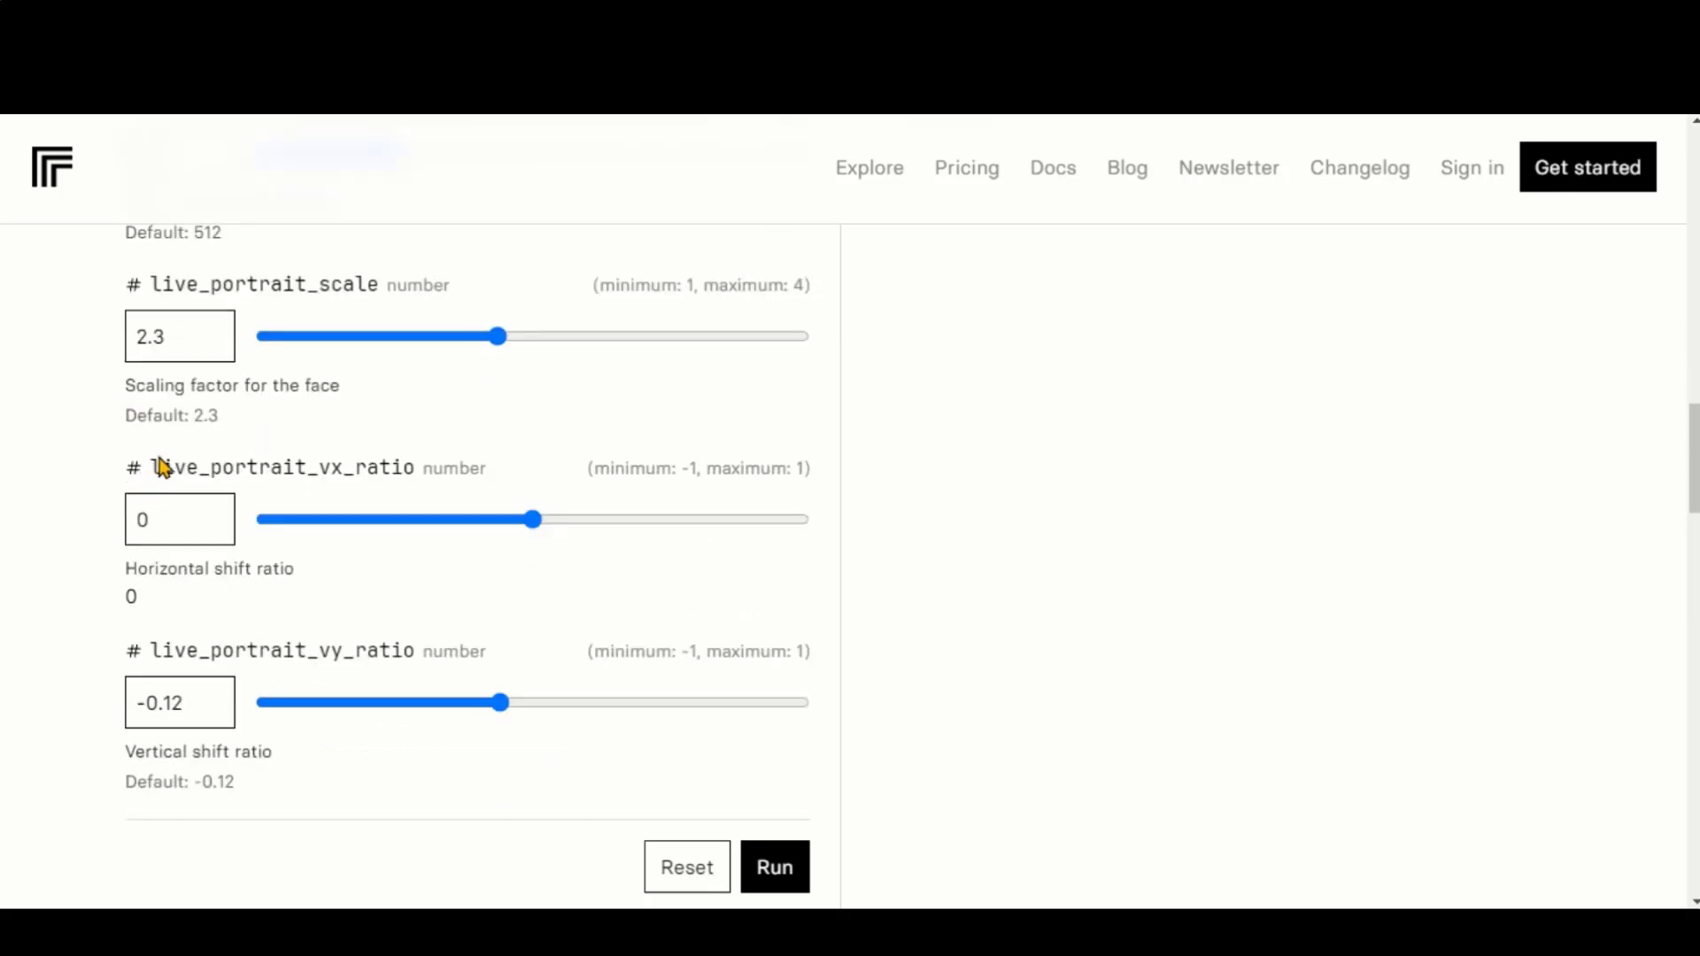
scroll(162, 467, "down", 3)
scroll(34, 391, "down", 13)
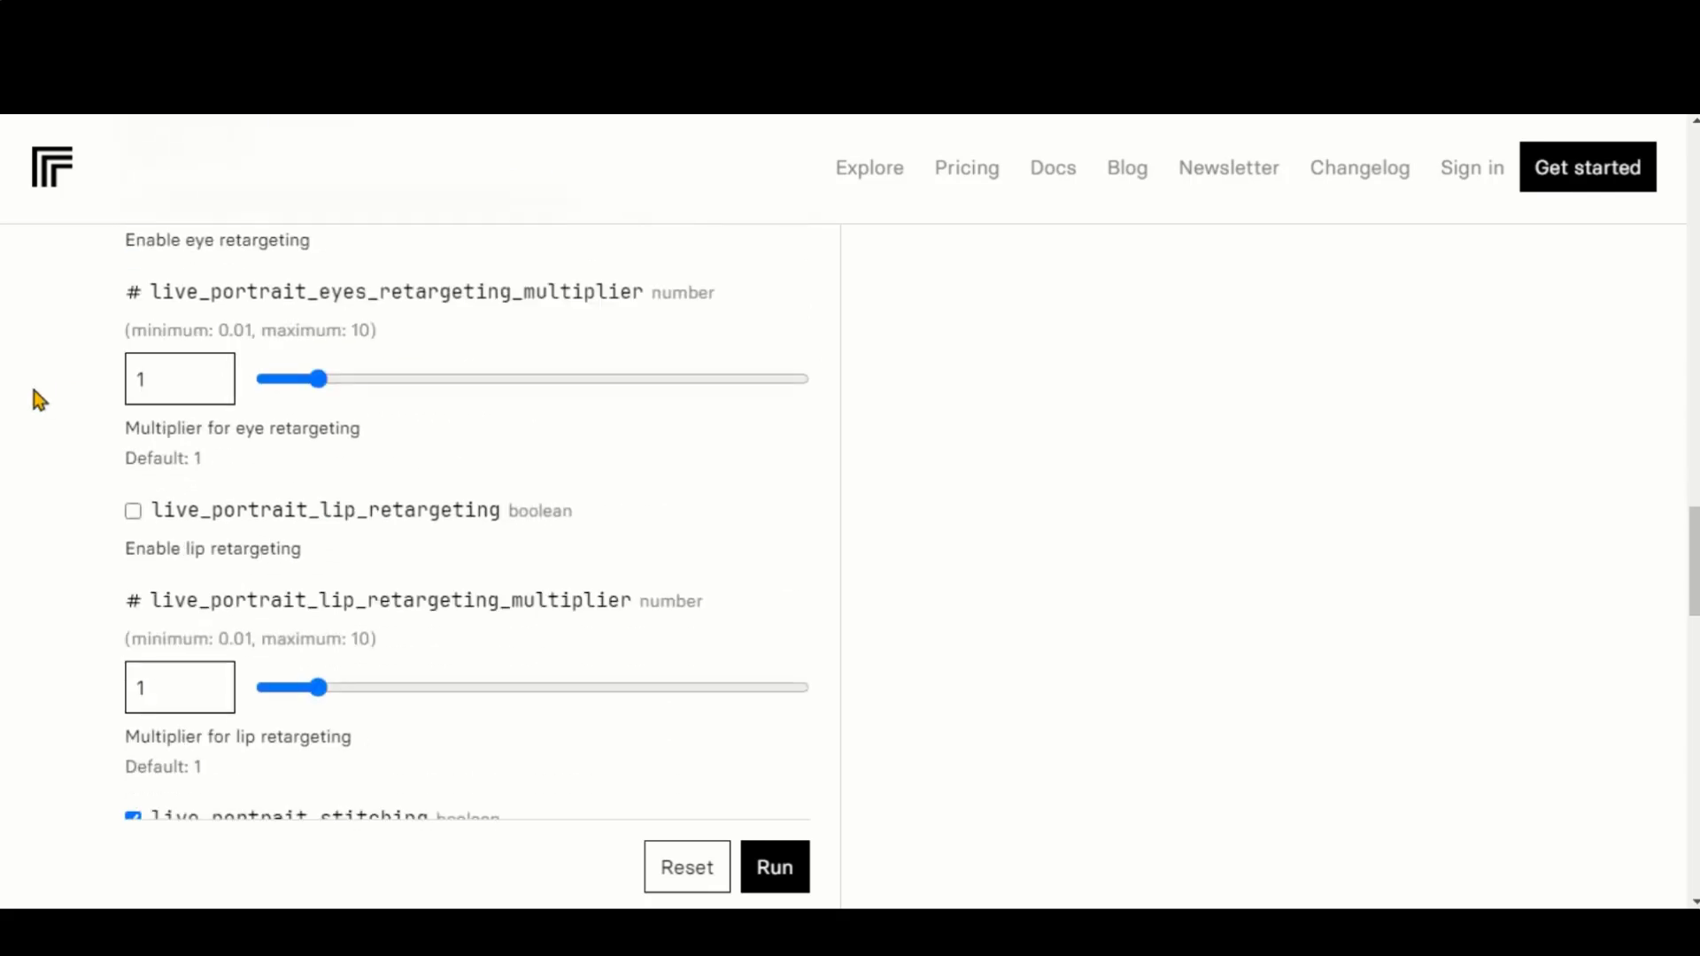
scroll(34, 391, "down", 3)
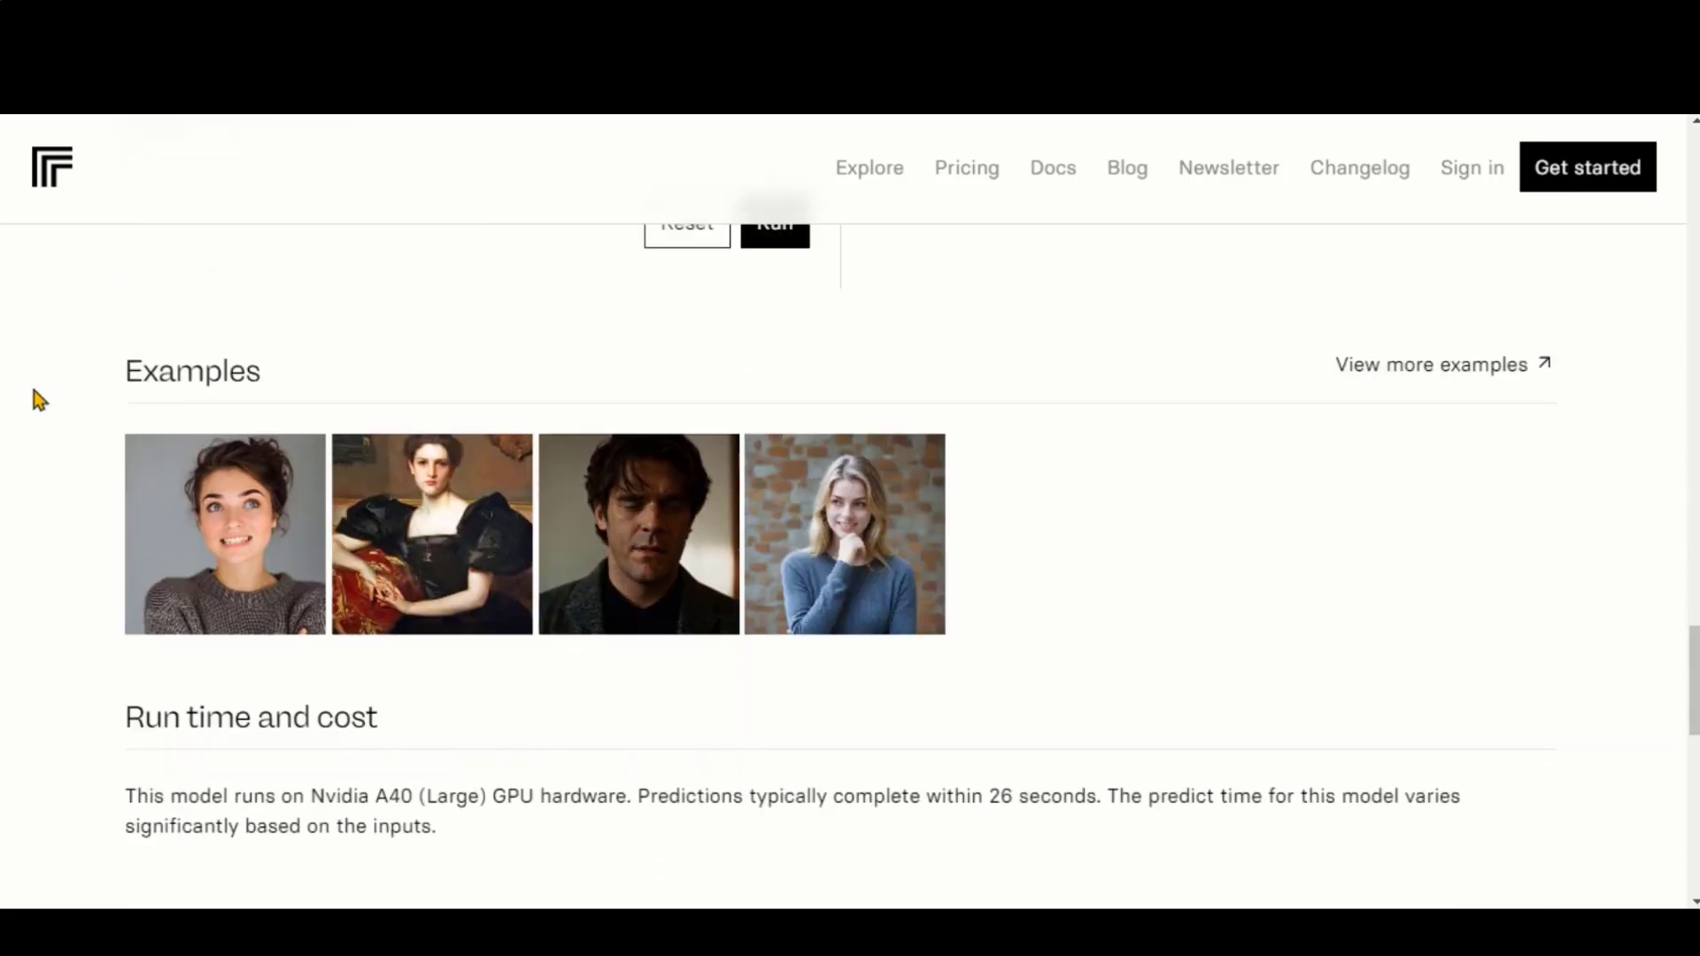
scroll(33, 391, "up", 15)
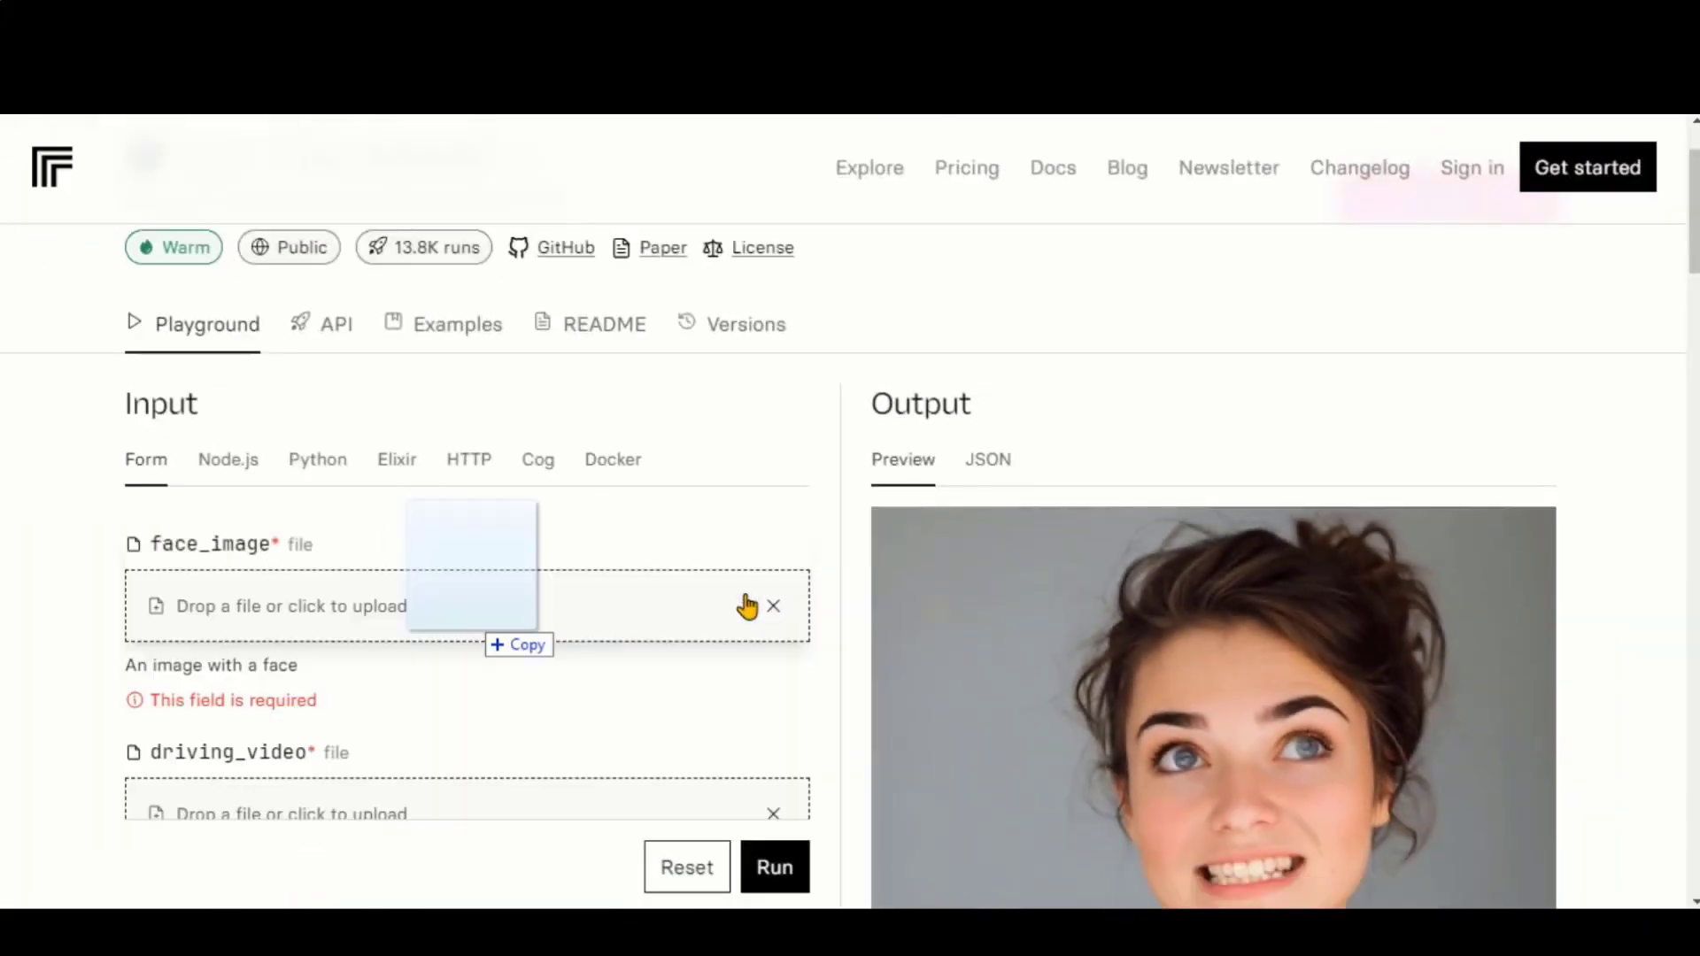
Step: Drop the green-haired shouting portrait into face_image, add the bald bearded man's clip, and run
left_click_drag(740, 588, 664, 611)
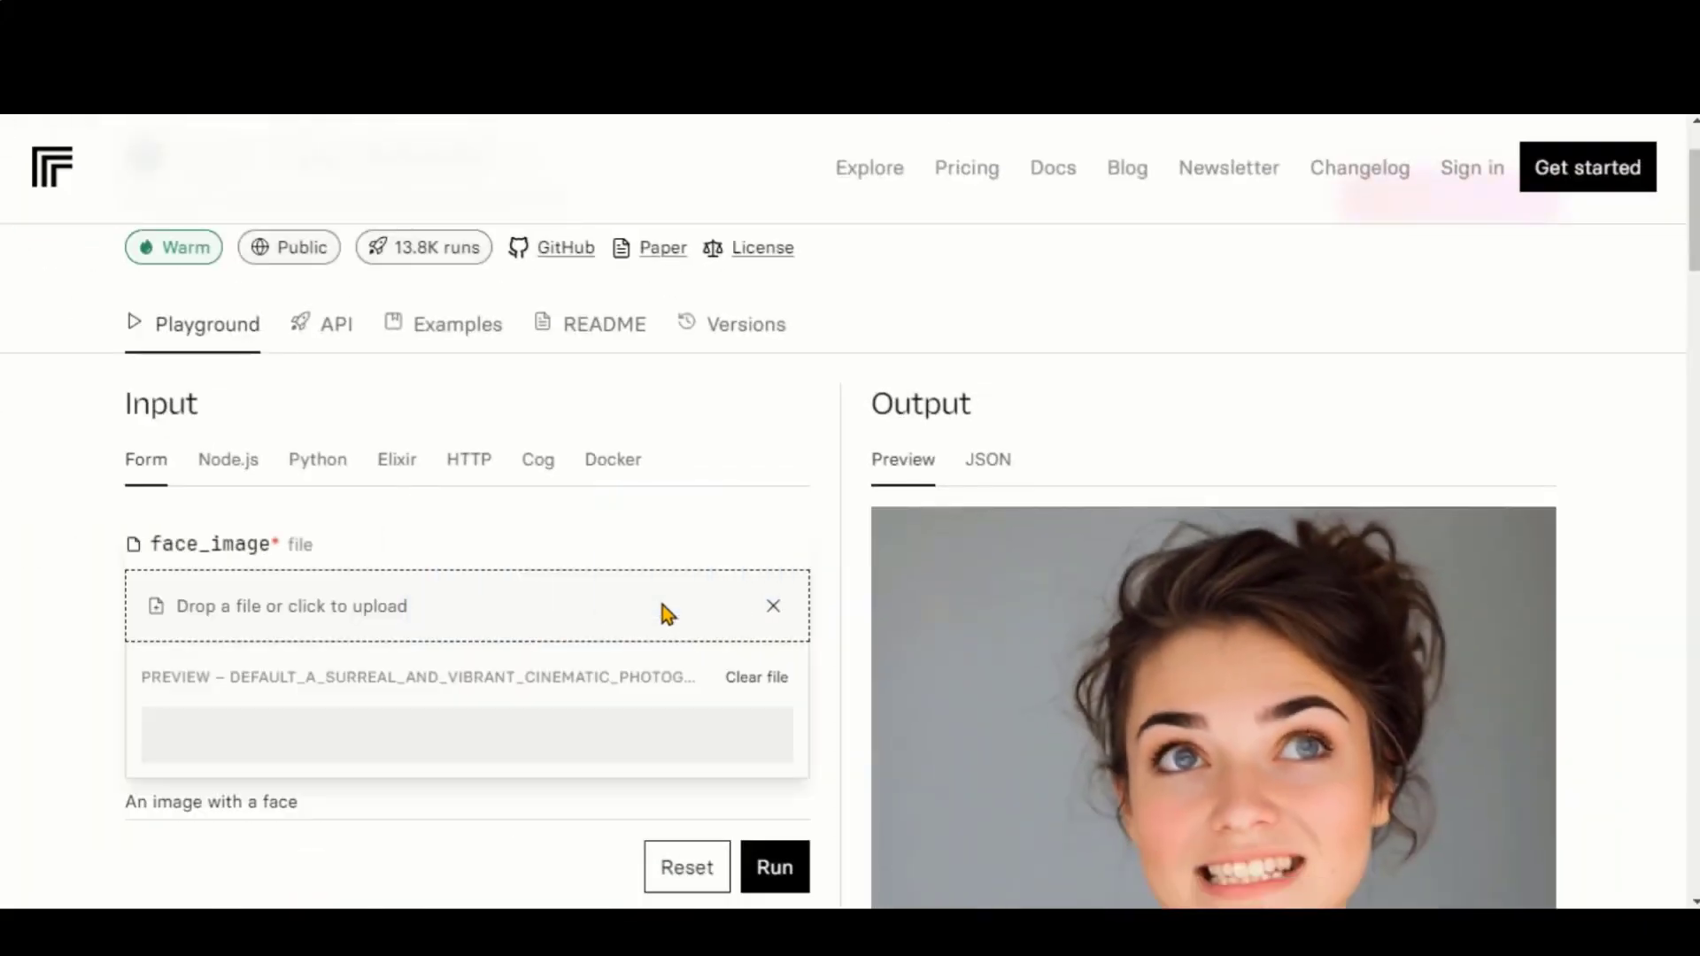
scroll(201, 576, "down", 3)
scroll(151, 558, "down", 3)
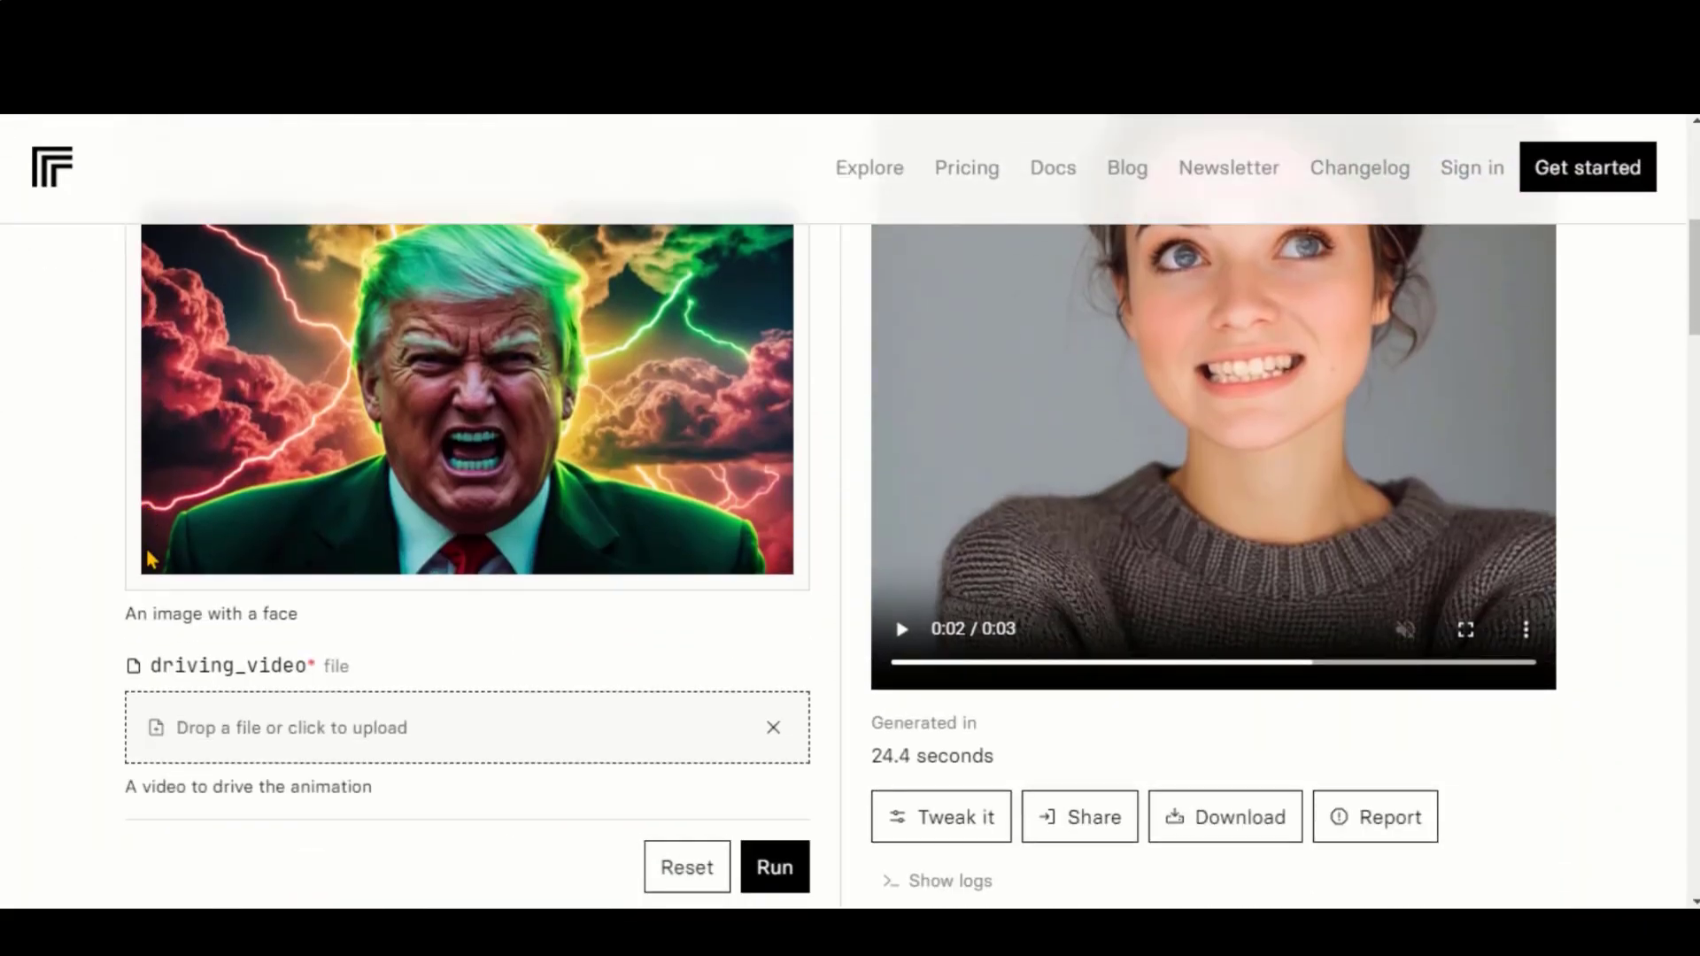
scroll(402, 602, "up", 2)
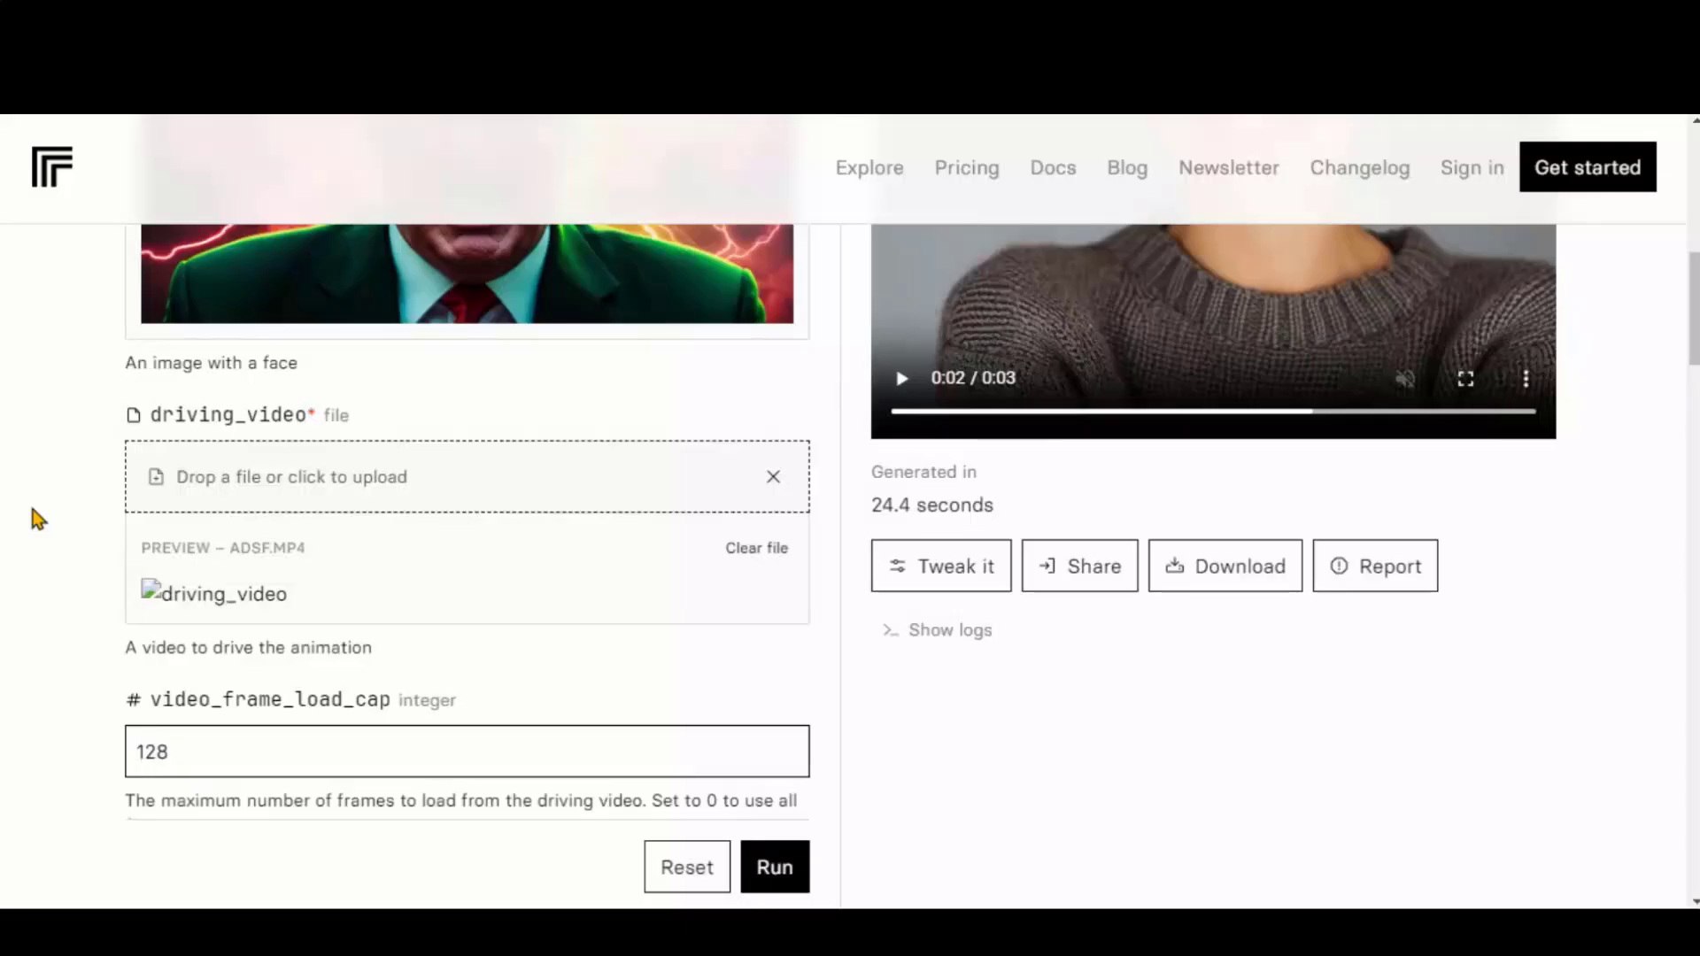
scroll(33, 513, "down", 15)
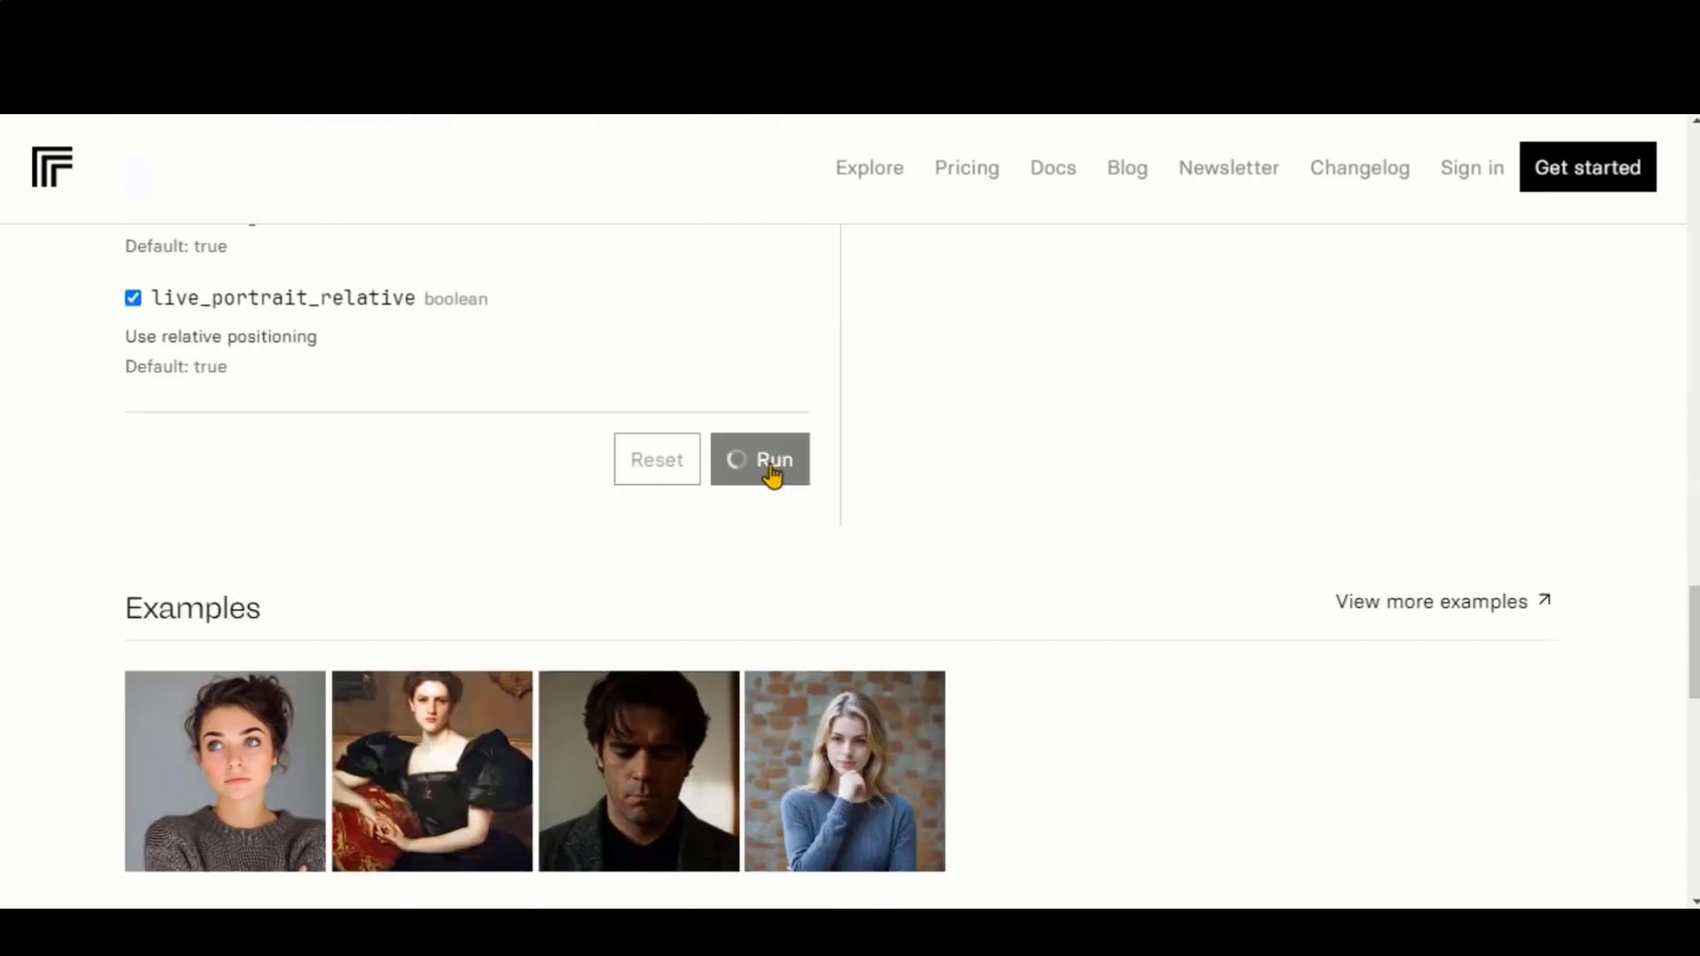
scroll(1075, 499, "up", 15)
scroll(1075, 497, "down", 4)
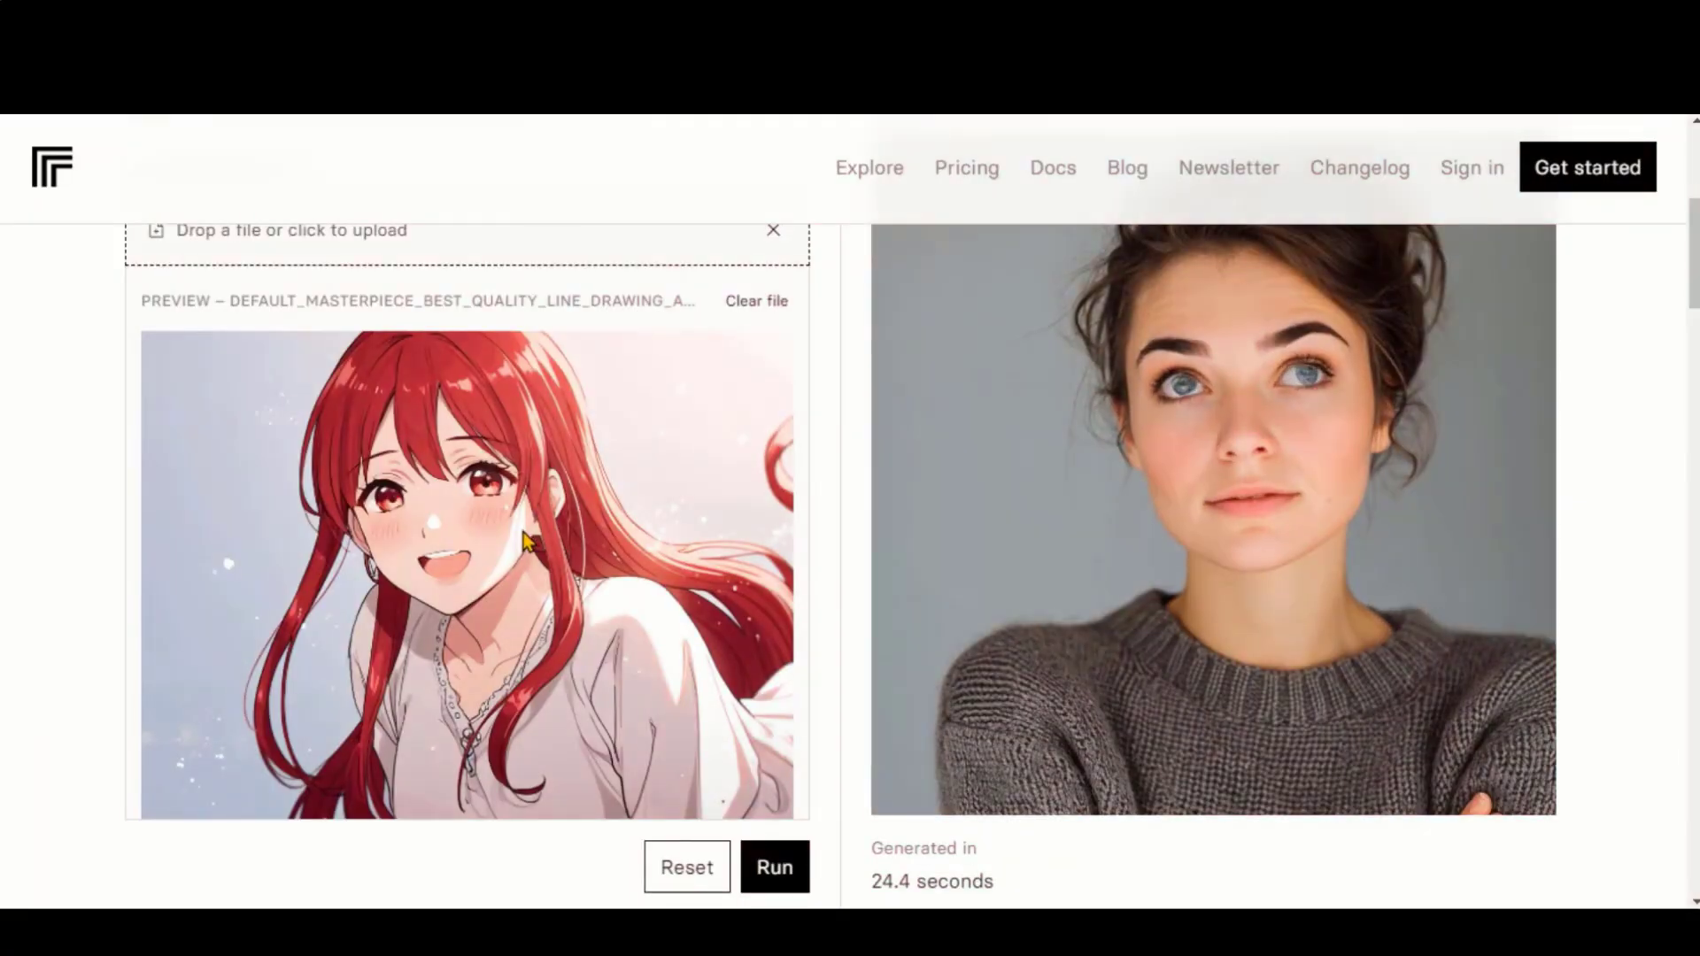
Step: Scroll down to the driving_video field holding D11.MP4 after the 24.4-second run
scroll(520, 653, "down", 6)
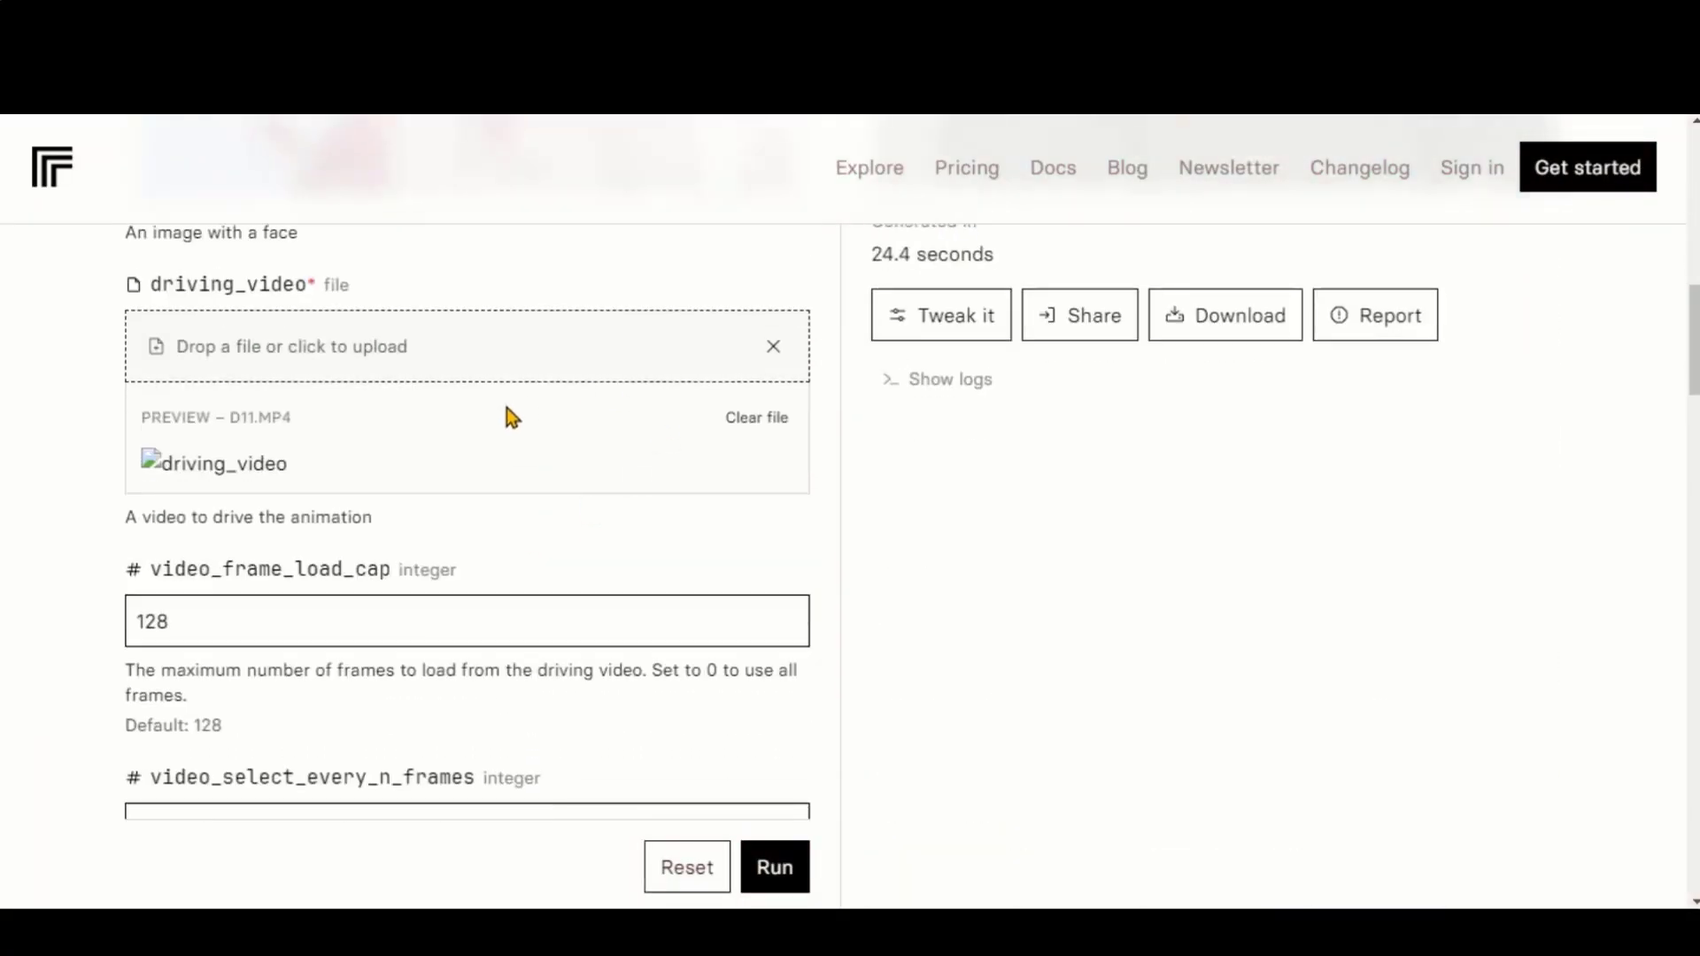
scroll(630, 497, "down", 5)
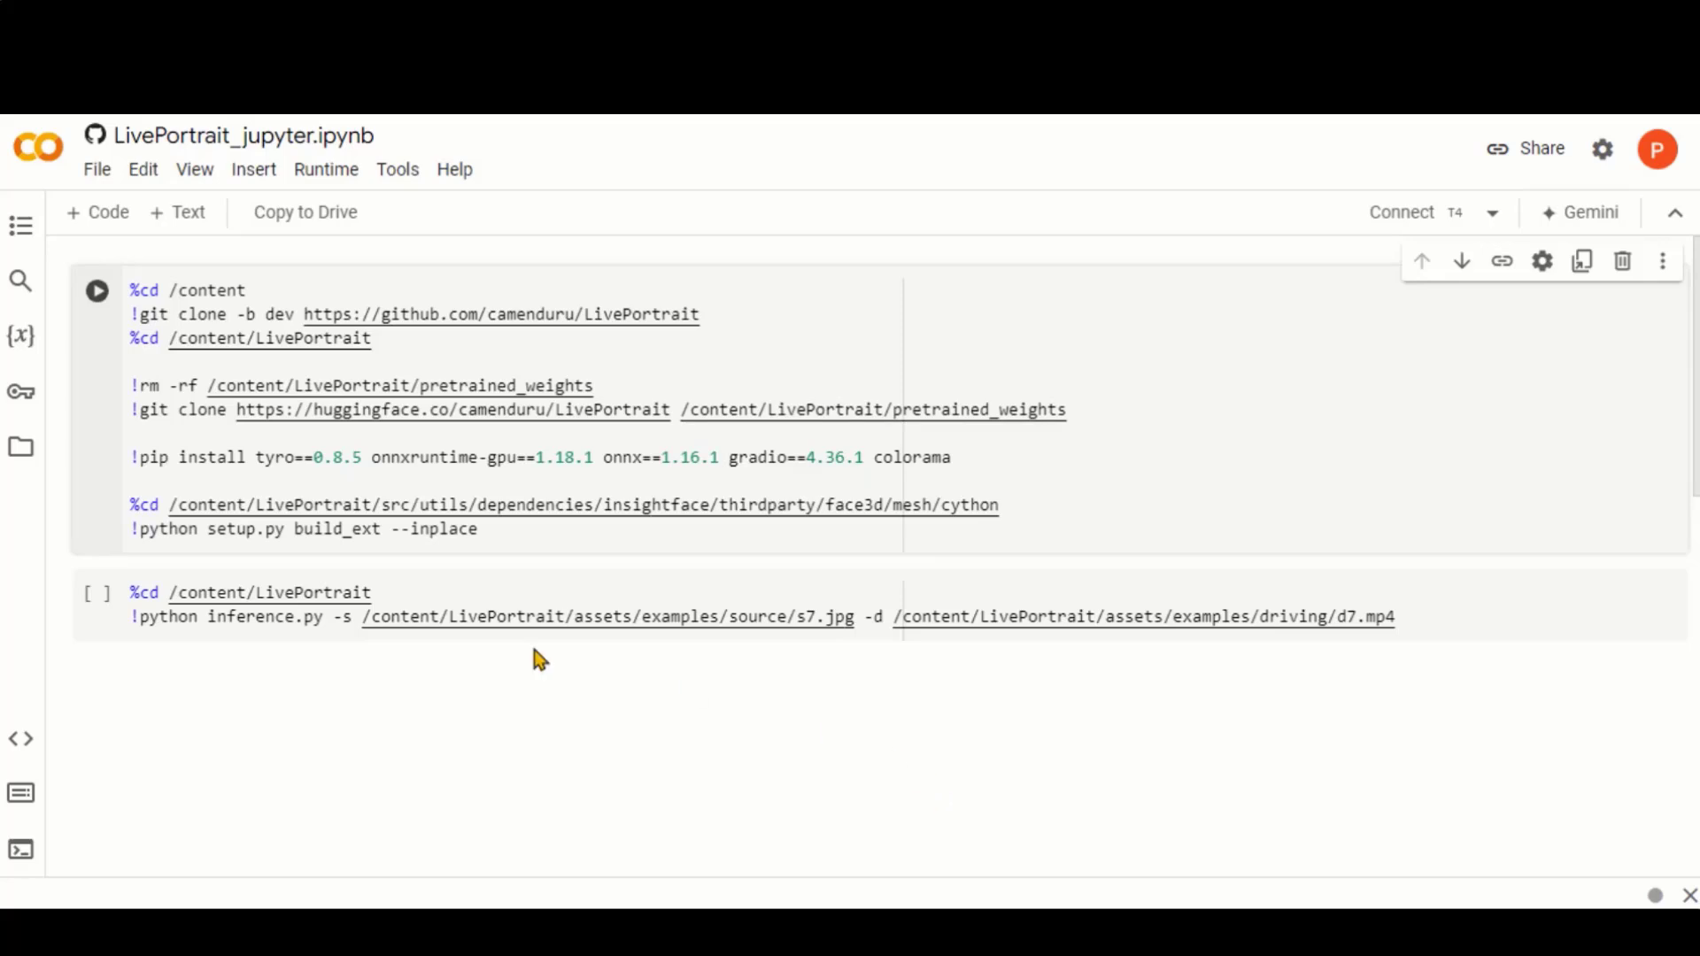
Step: Set the runtime type to T4 GPU, save it, and connect to the GPU backend
left_click(328, 171)
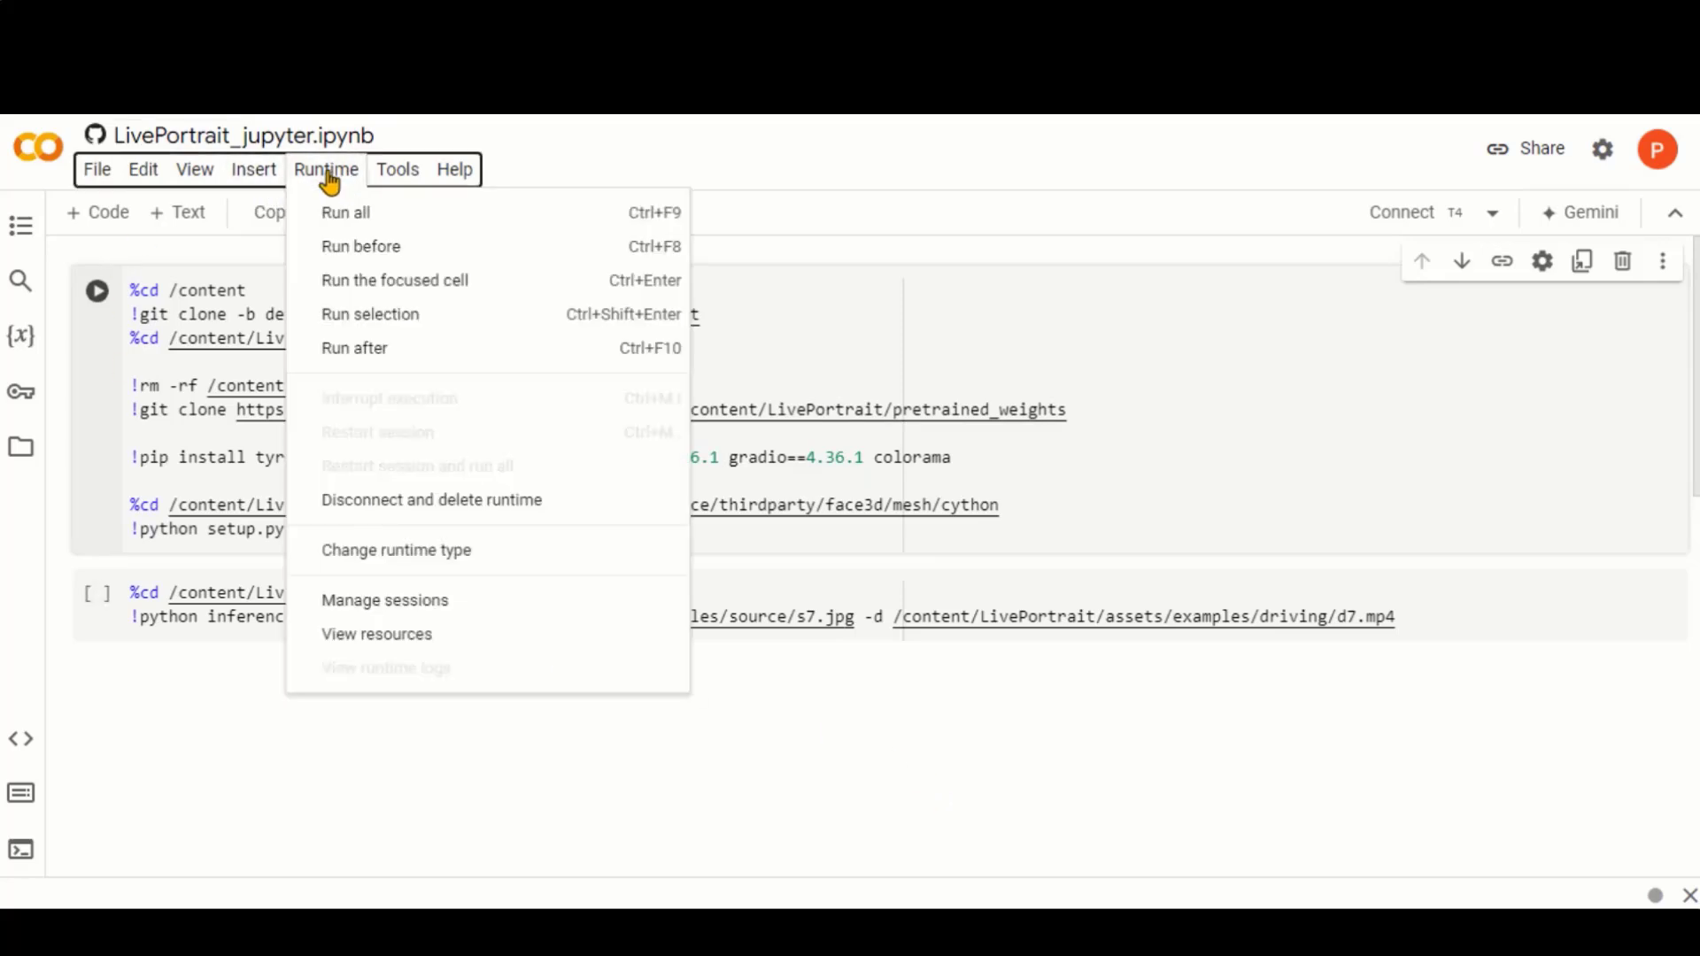
left_click(381, 552)
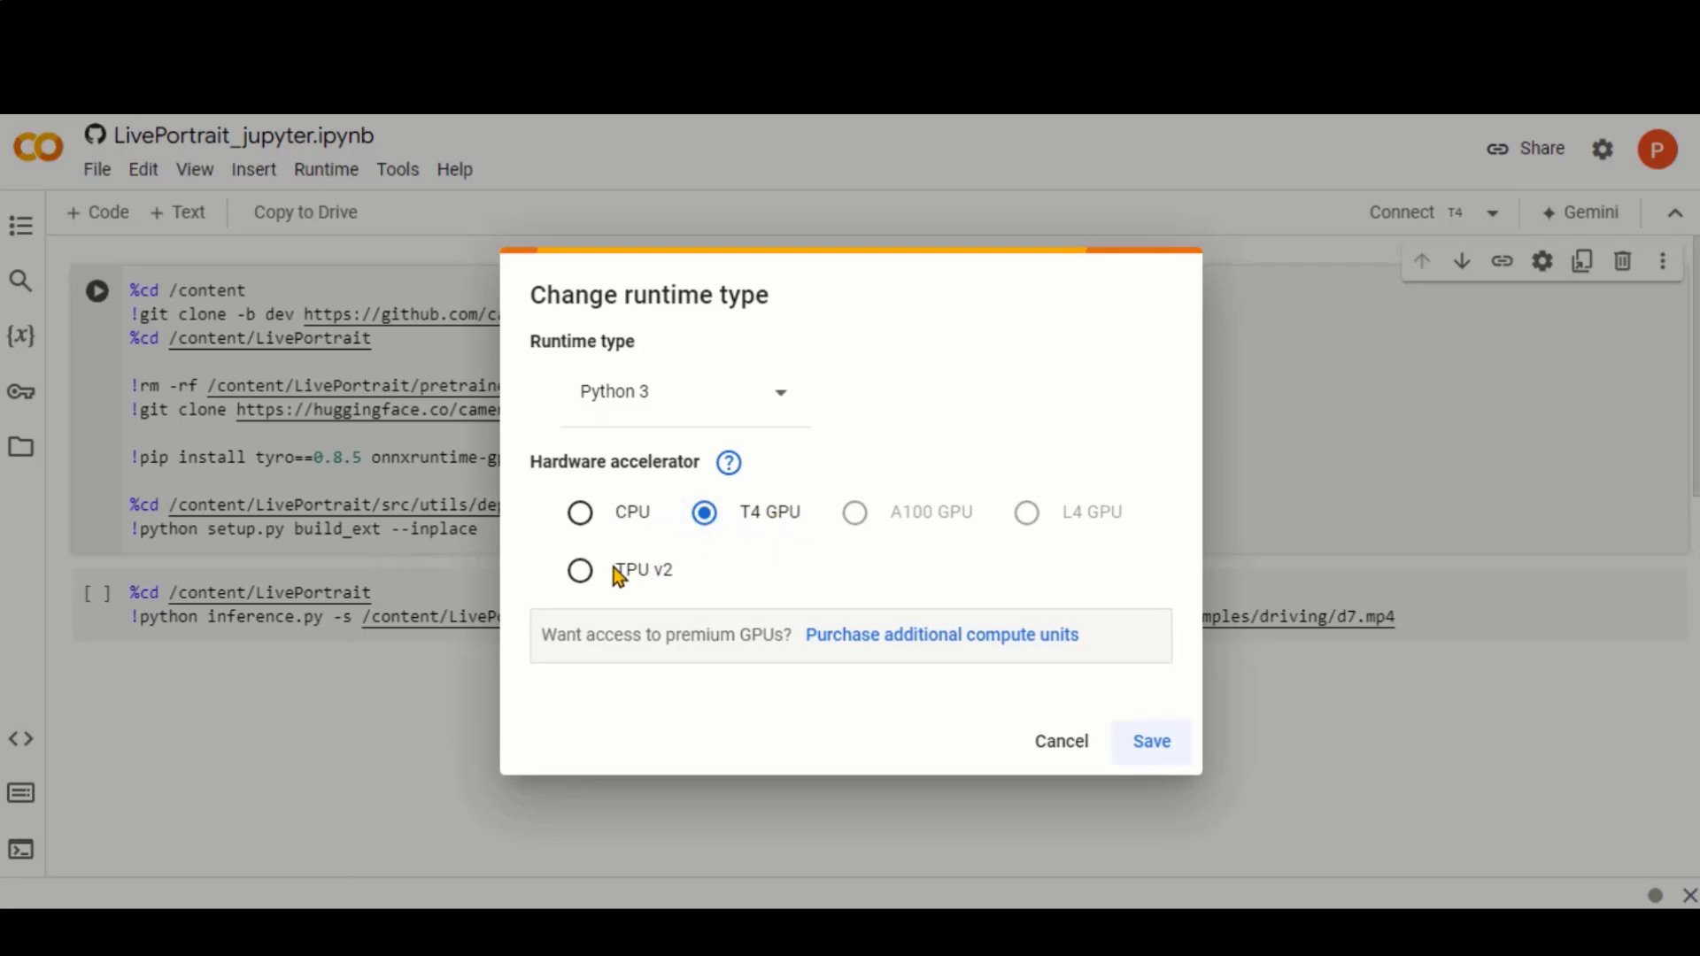
left_click(1151, 742)
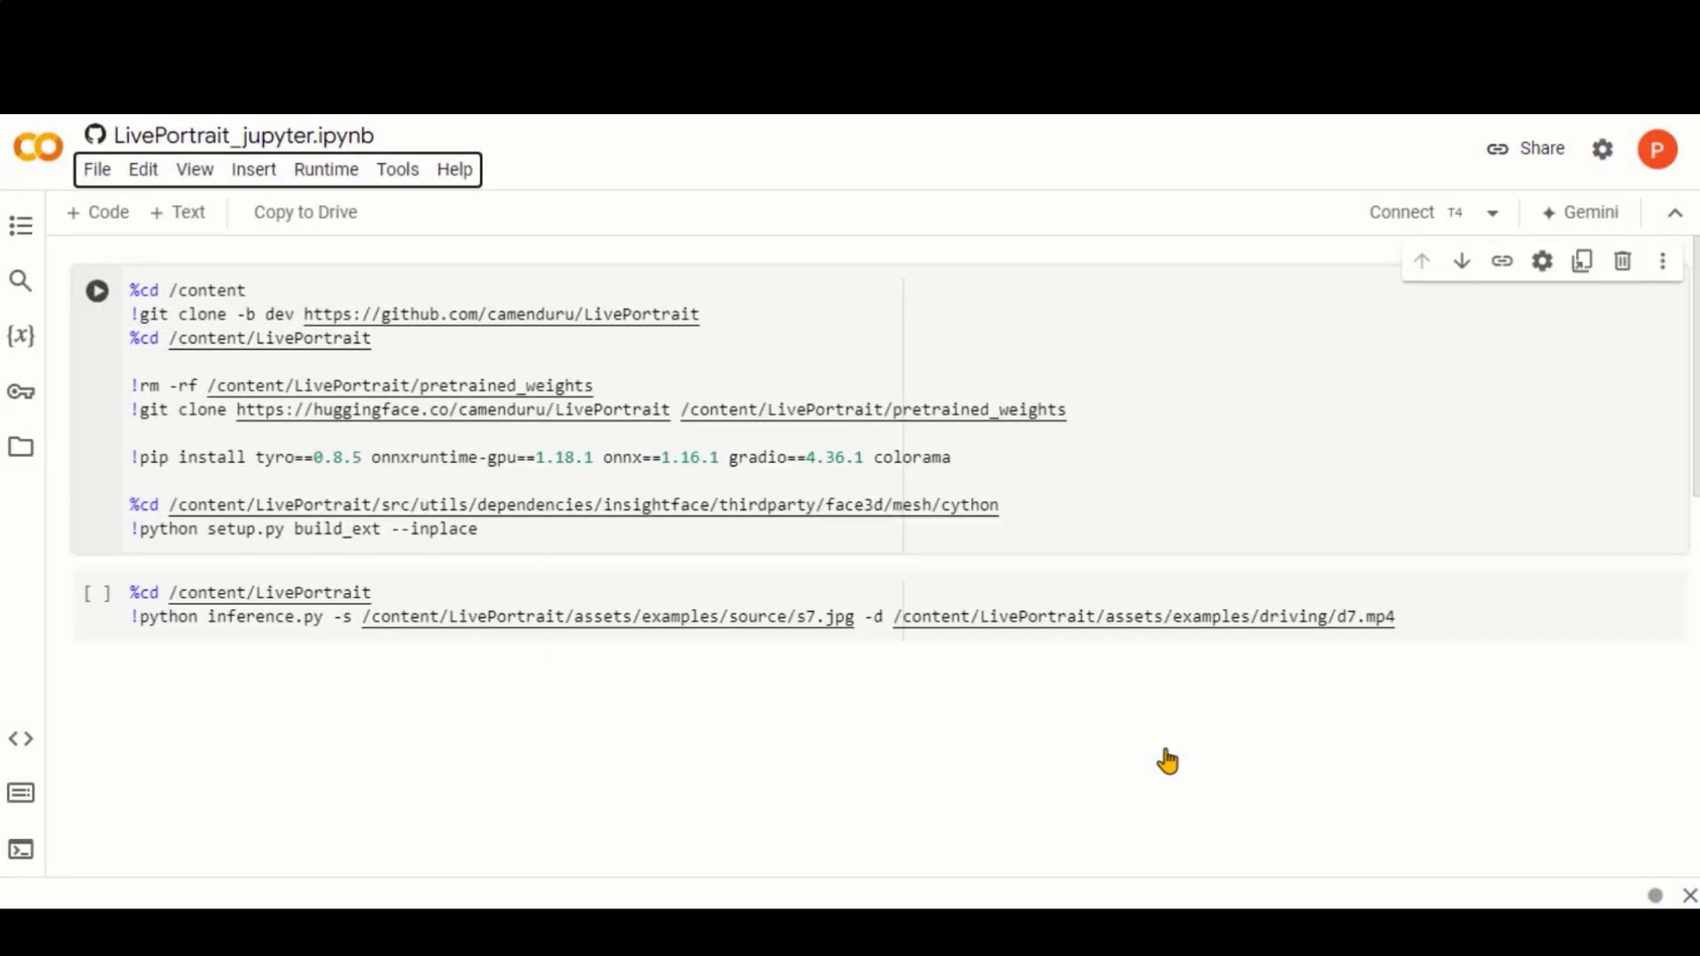
left_click(1382, 218)
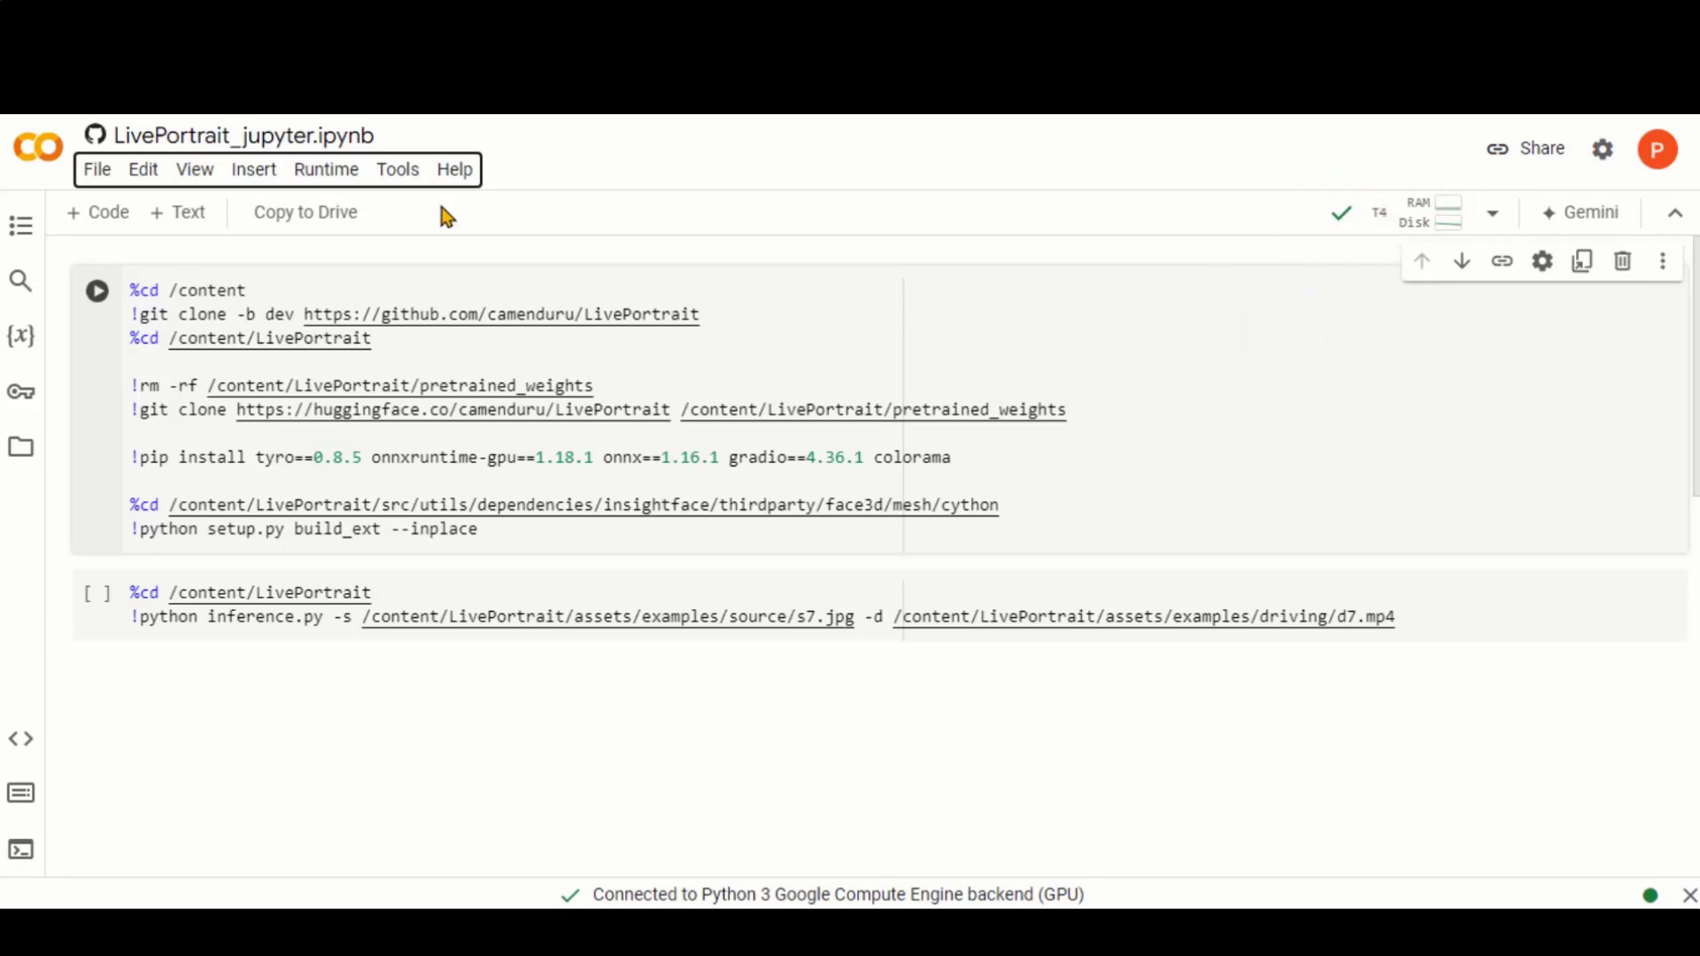
Step: Run the LivePortrait setup cell despite the GitHub notebook warning, then show the runtime's Files panel
left_click(97, 293)
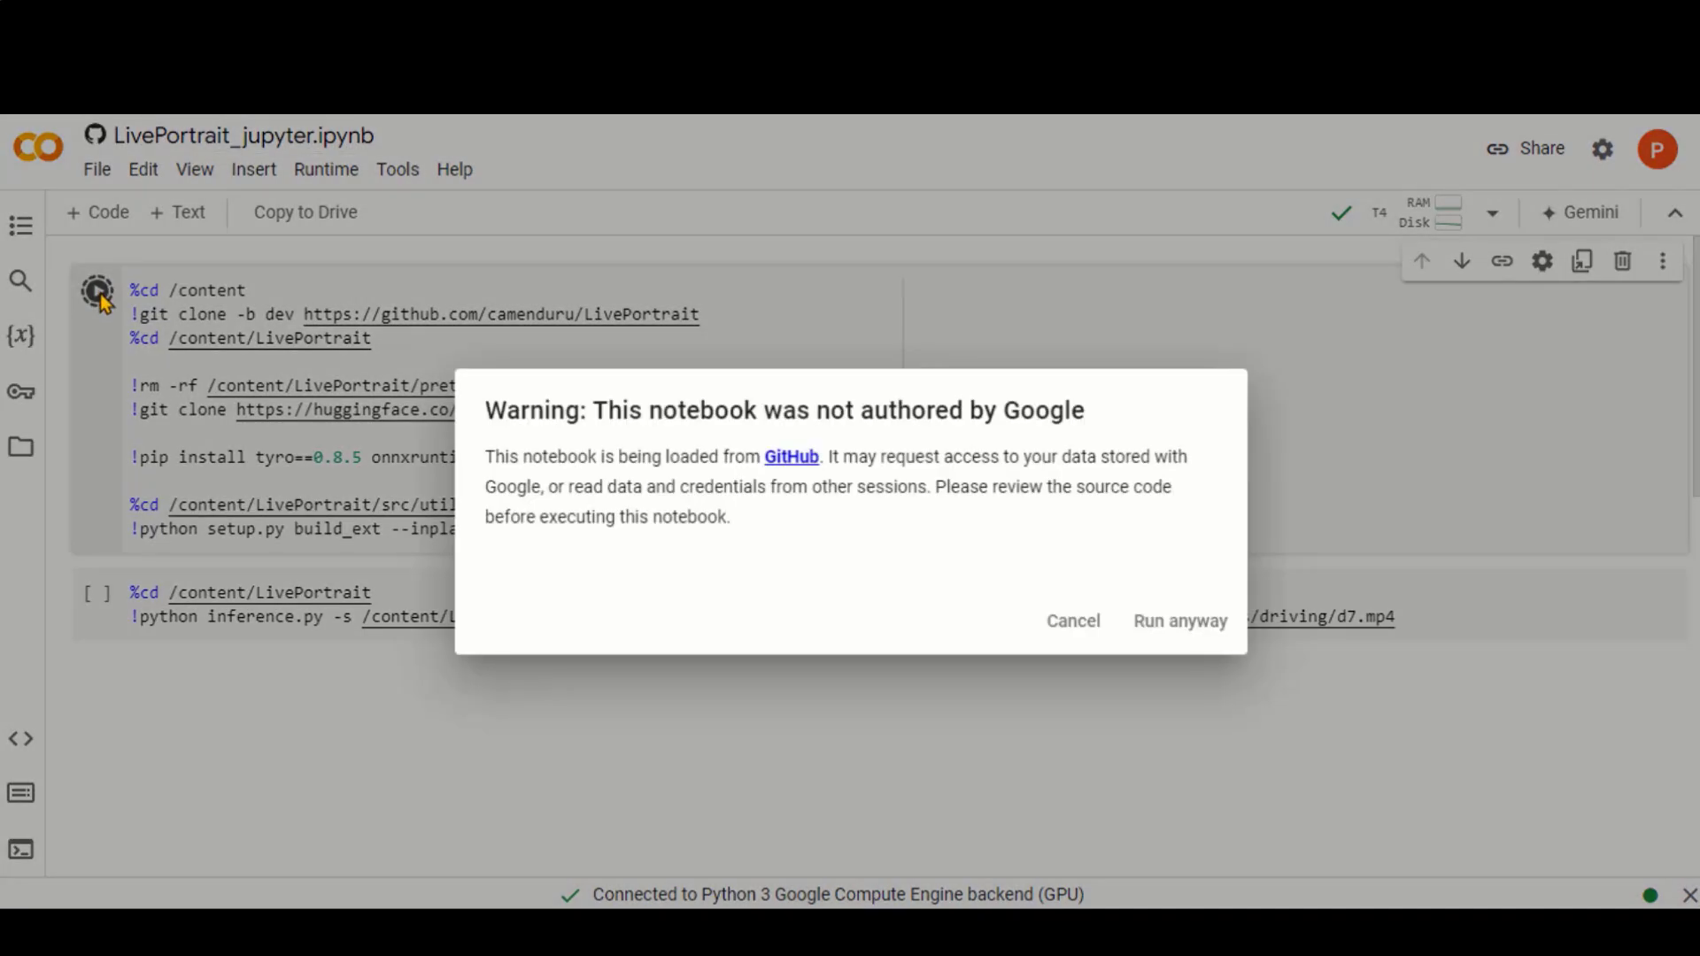
left_click(1169, 625)
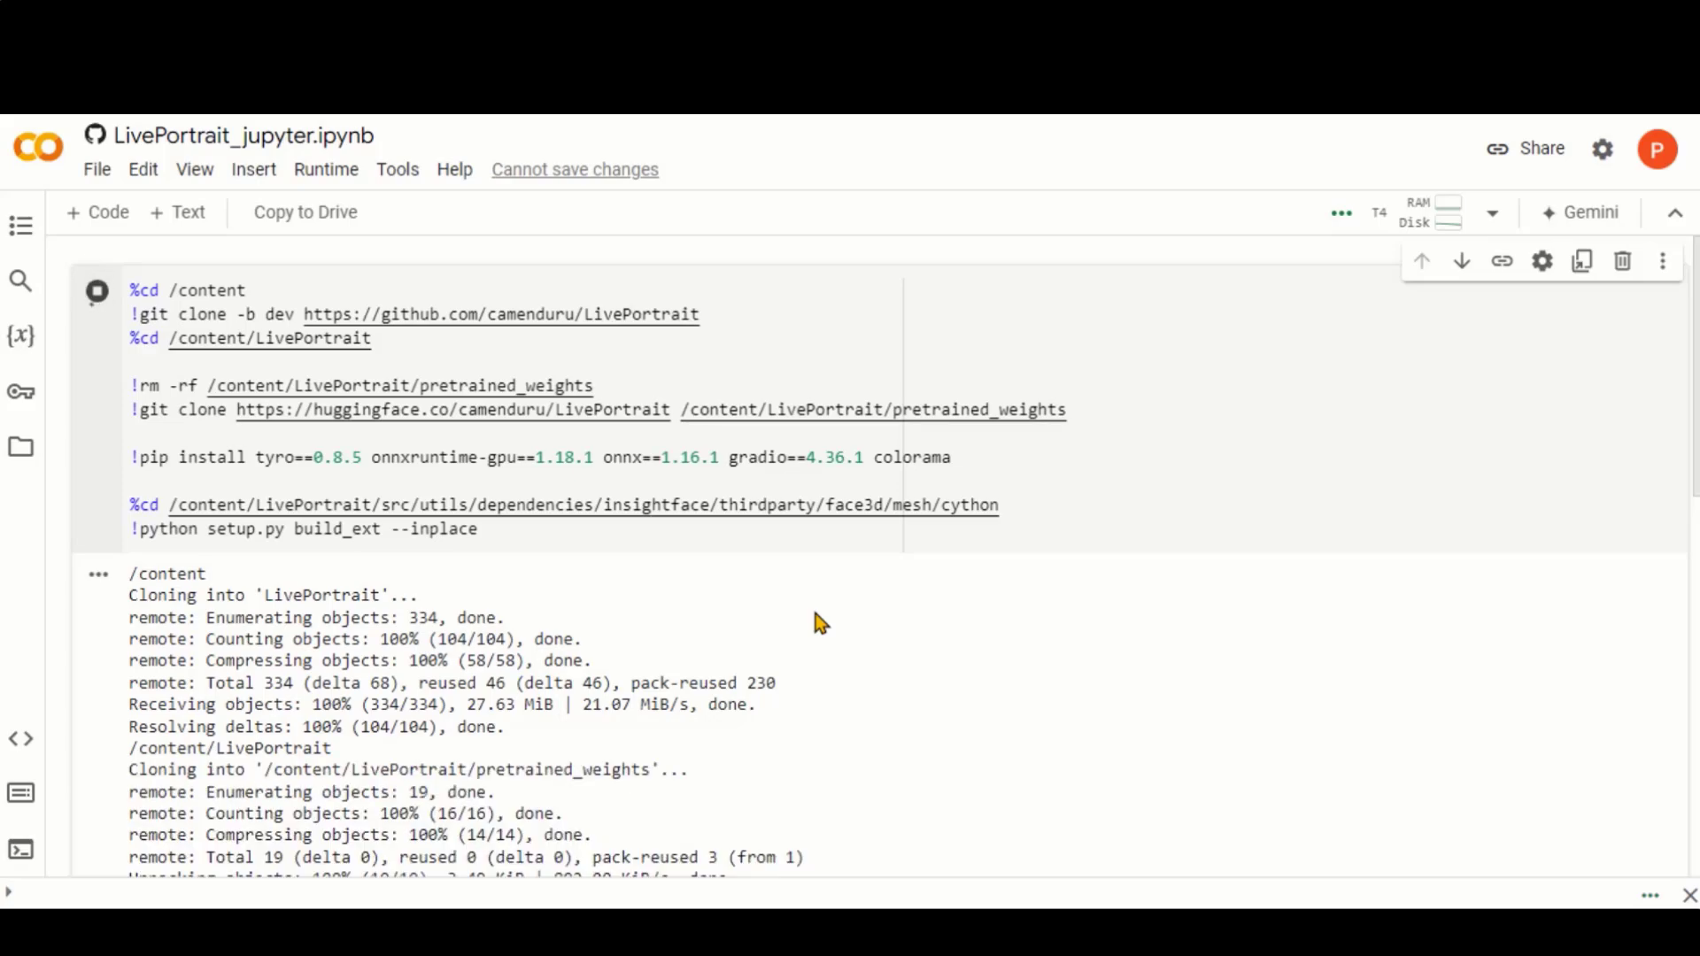
scroll(808, 580, "down", 3)
scroll(1393, 641, "up", 2)
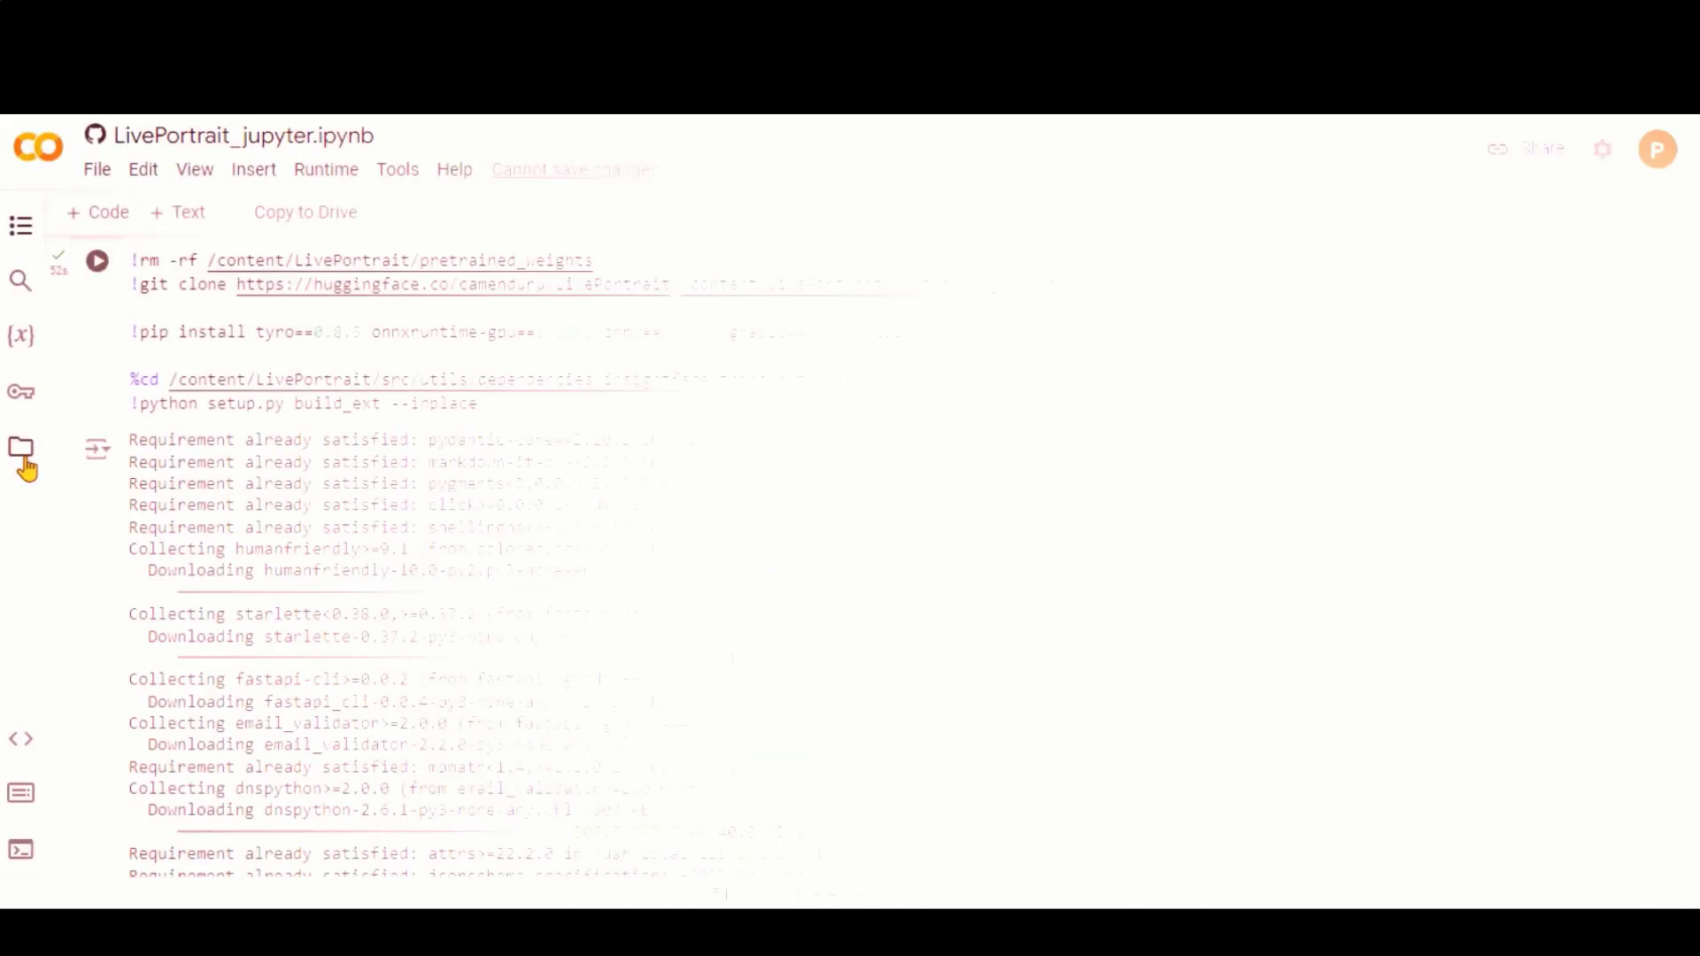
left_click(20, 453)
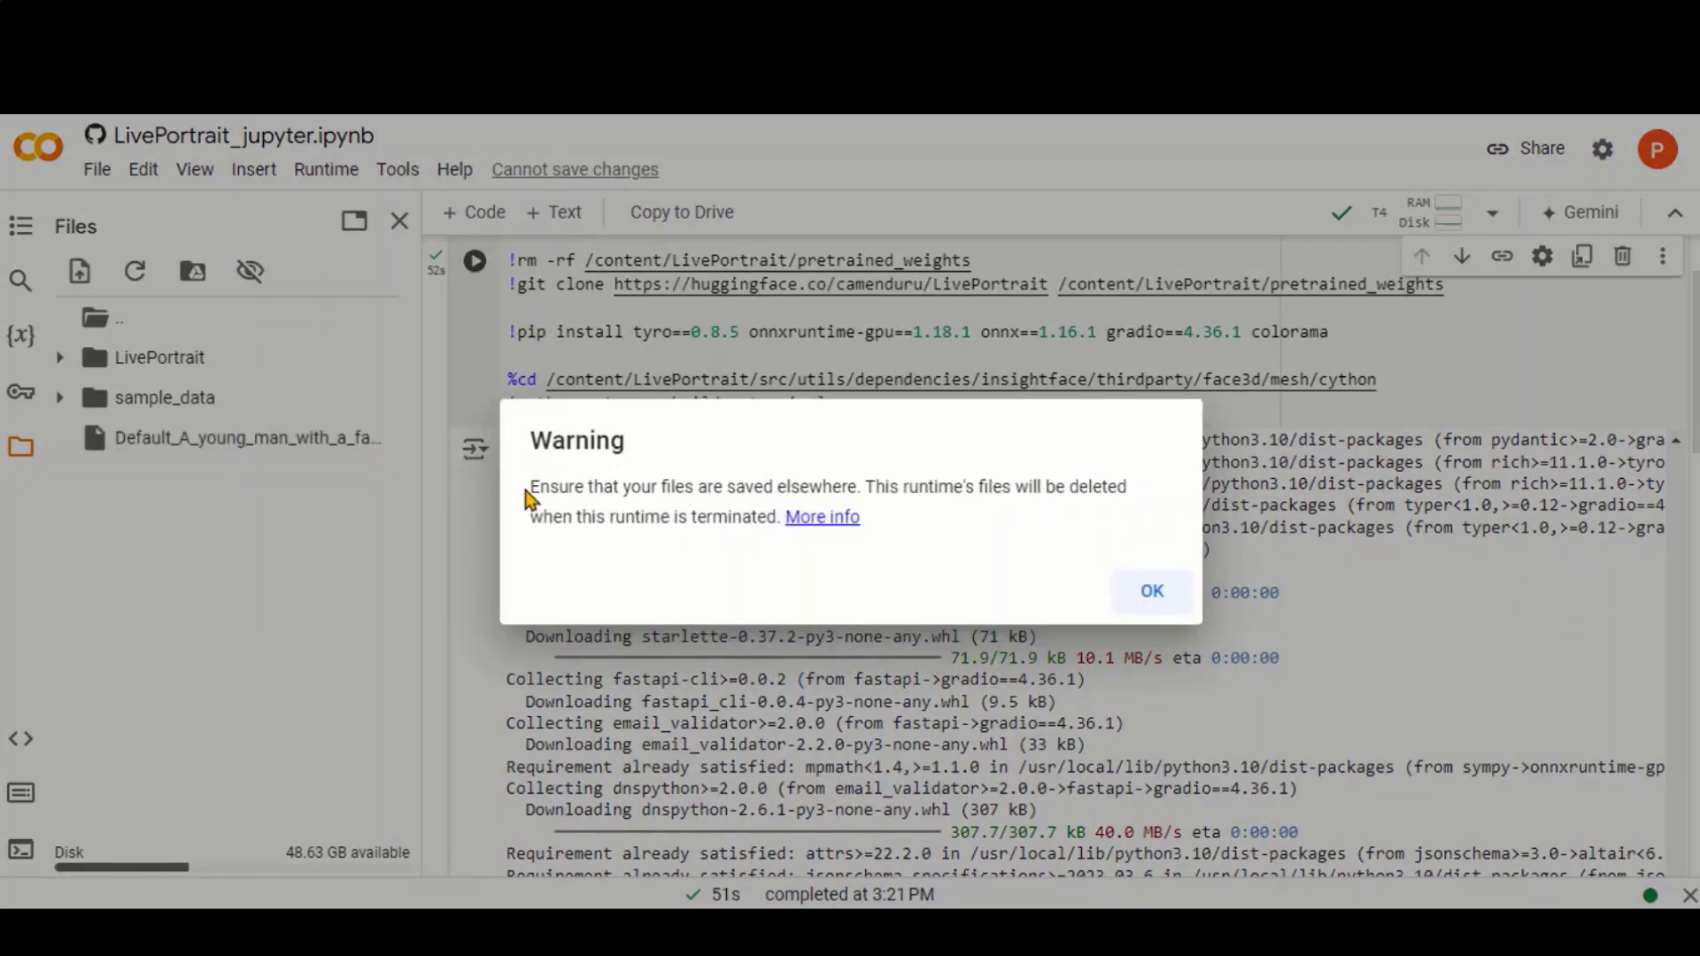
Step: Dismiss the file-deletion warning and copy the uploaded young-man portrait's file path
left_click_drag(529, 487, 781, 517)
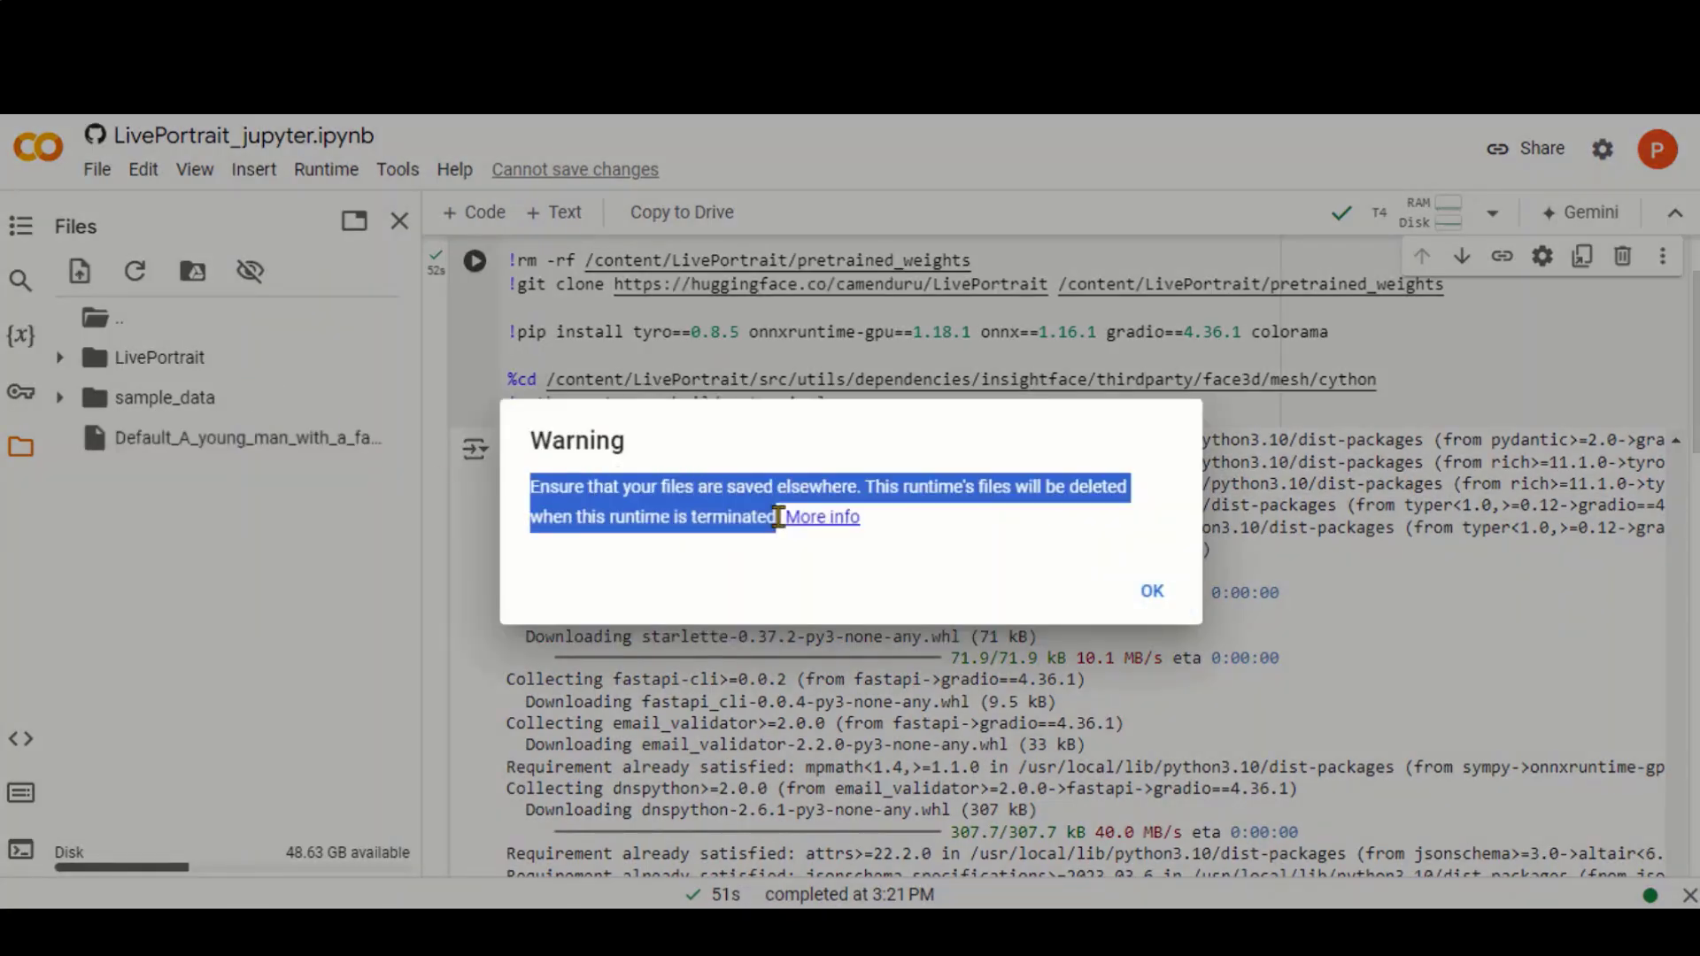
left_click(1150, 592)
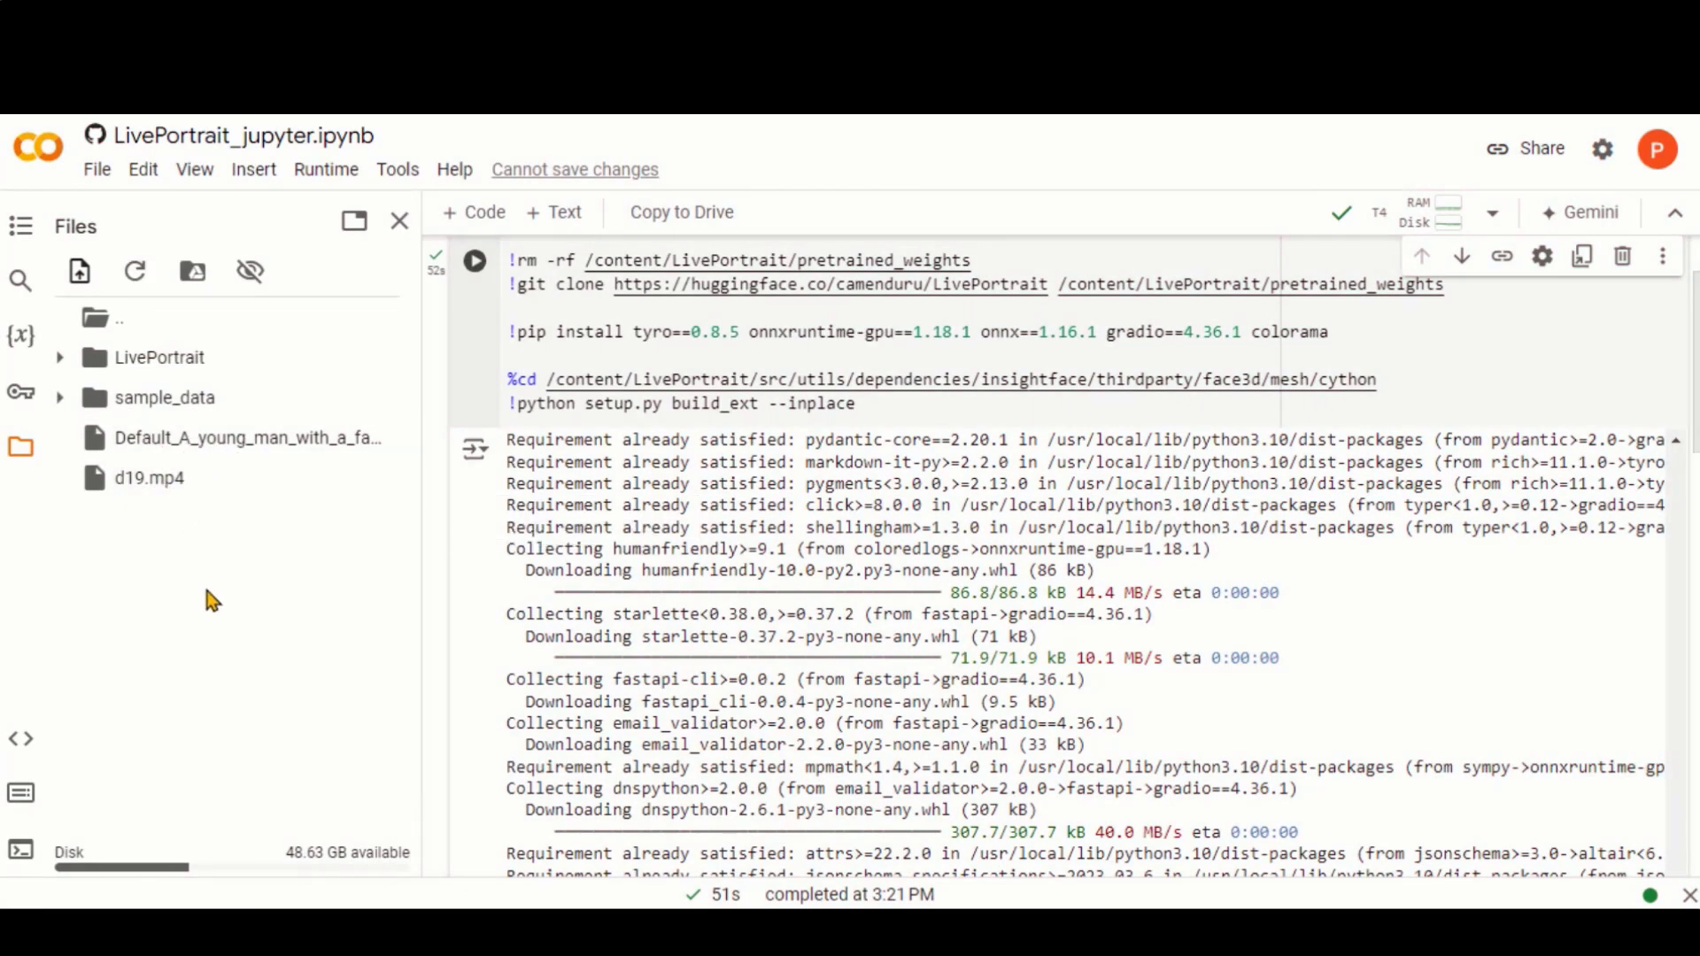
left_click(402, 450)
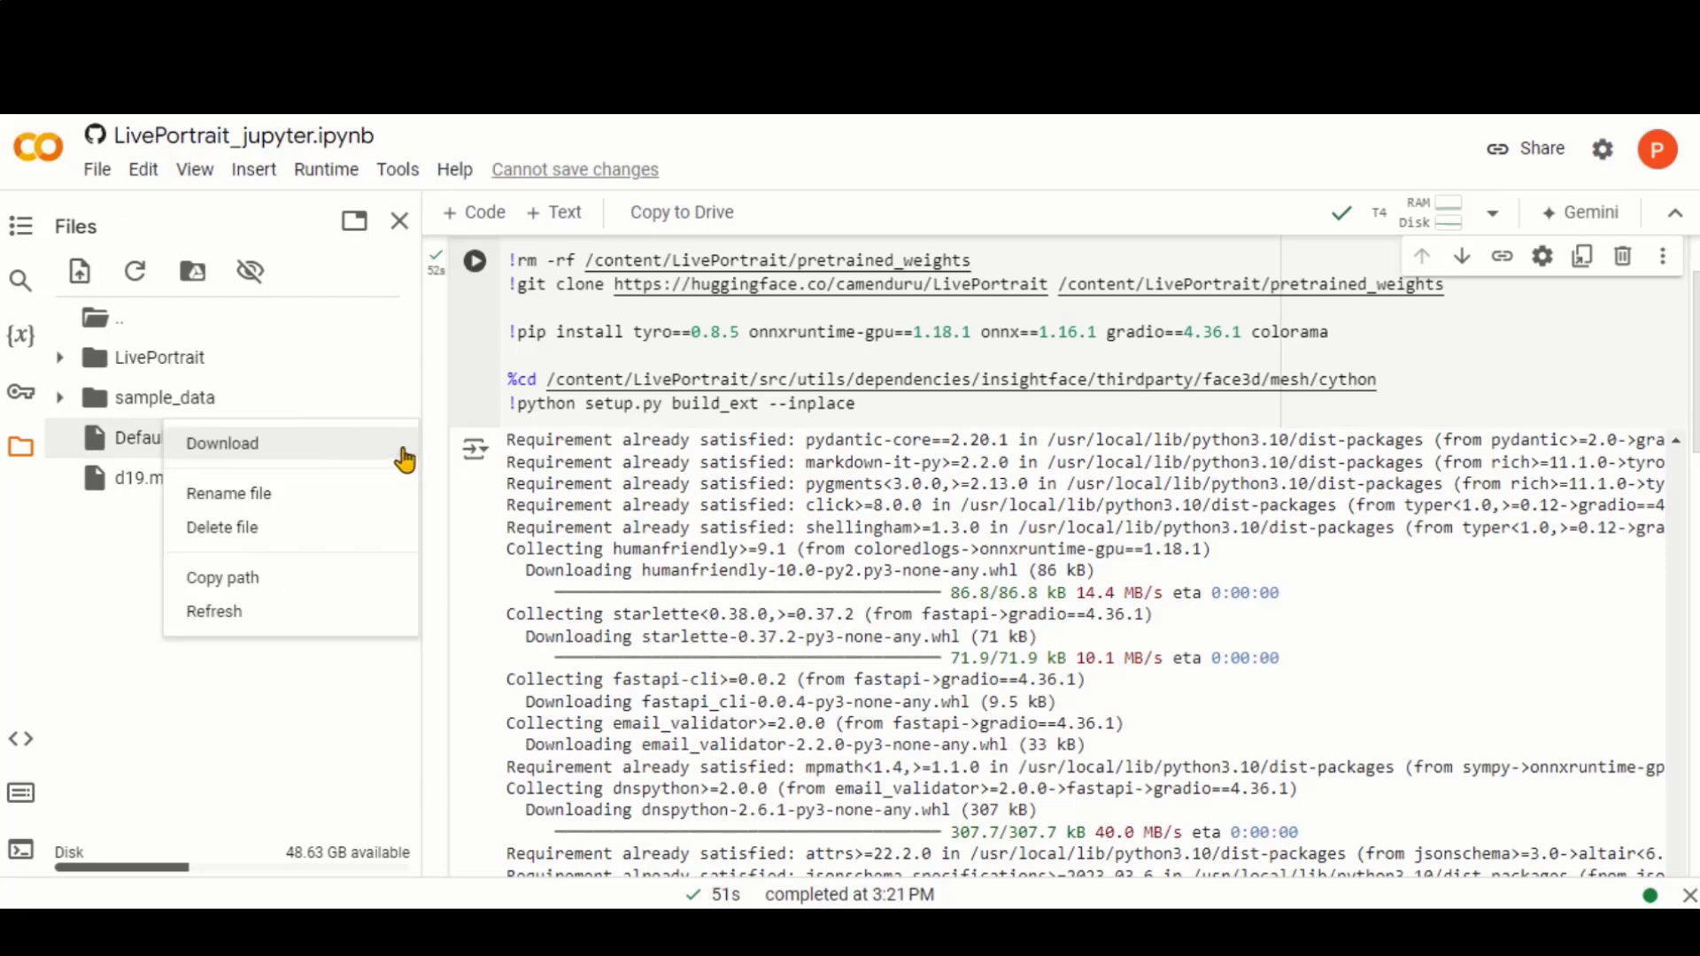
left_click(235, 580)
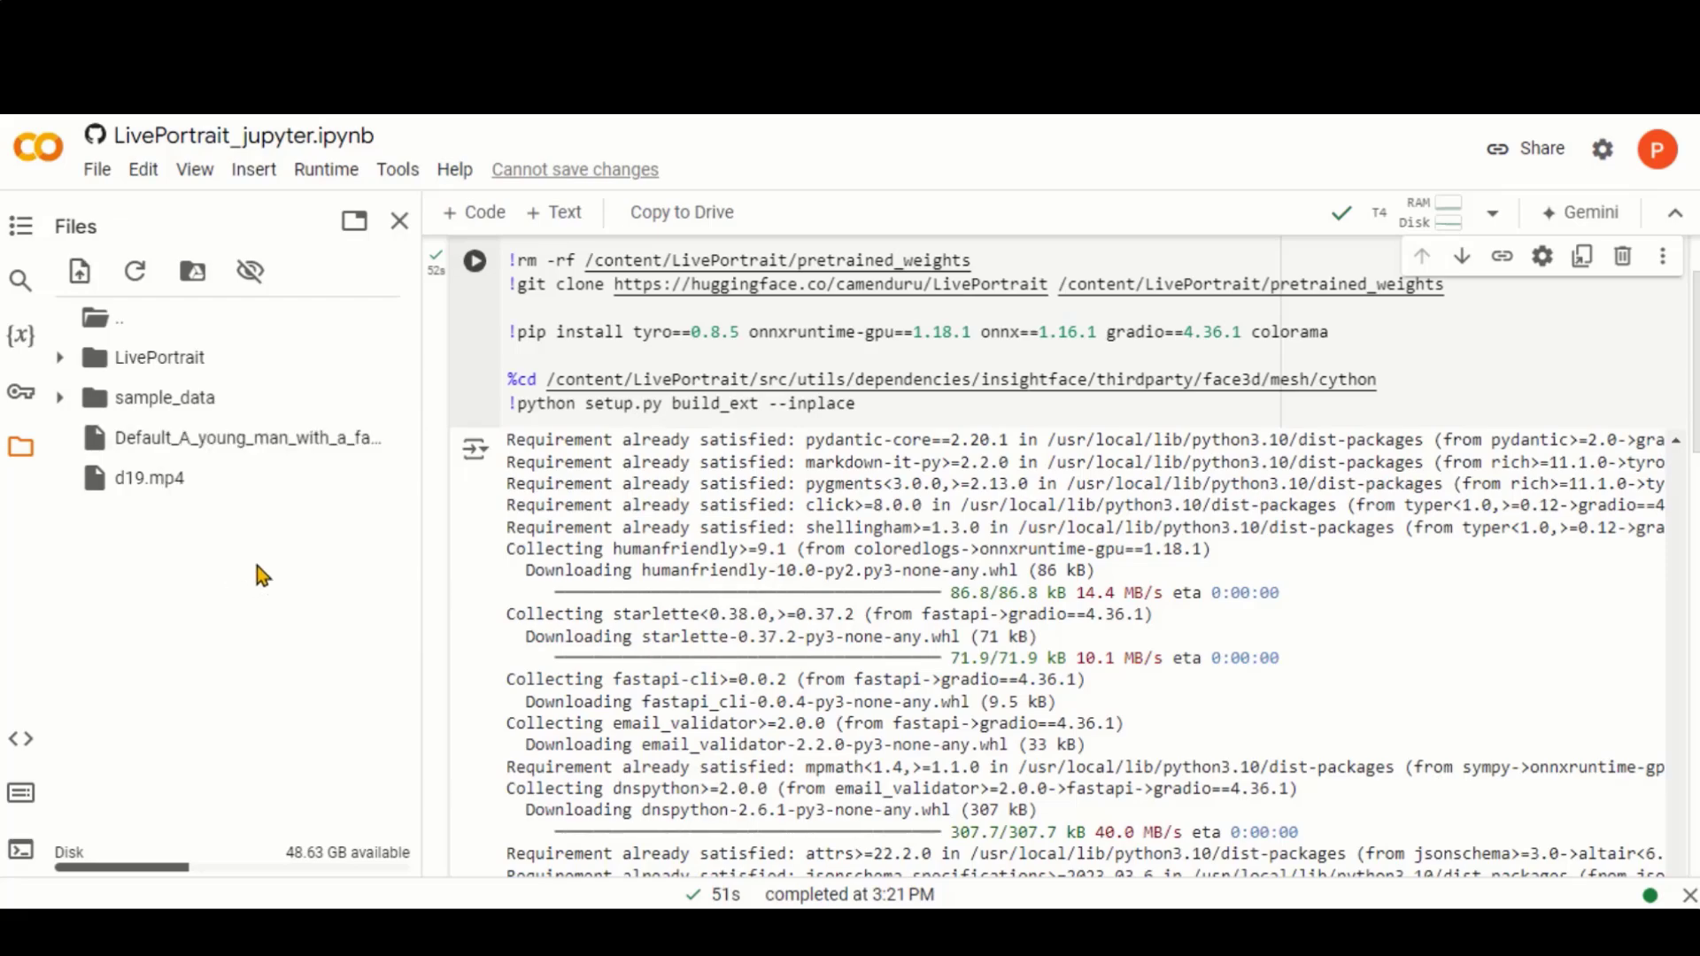
scroll(535, 600, "down", 10)
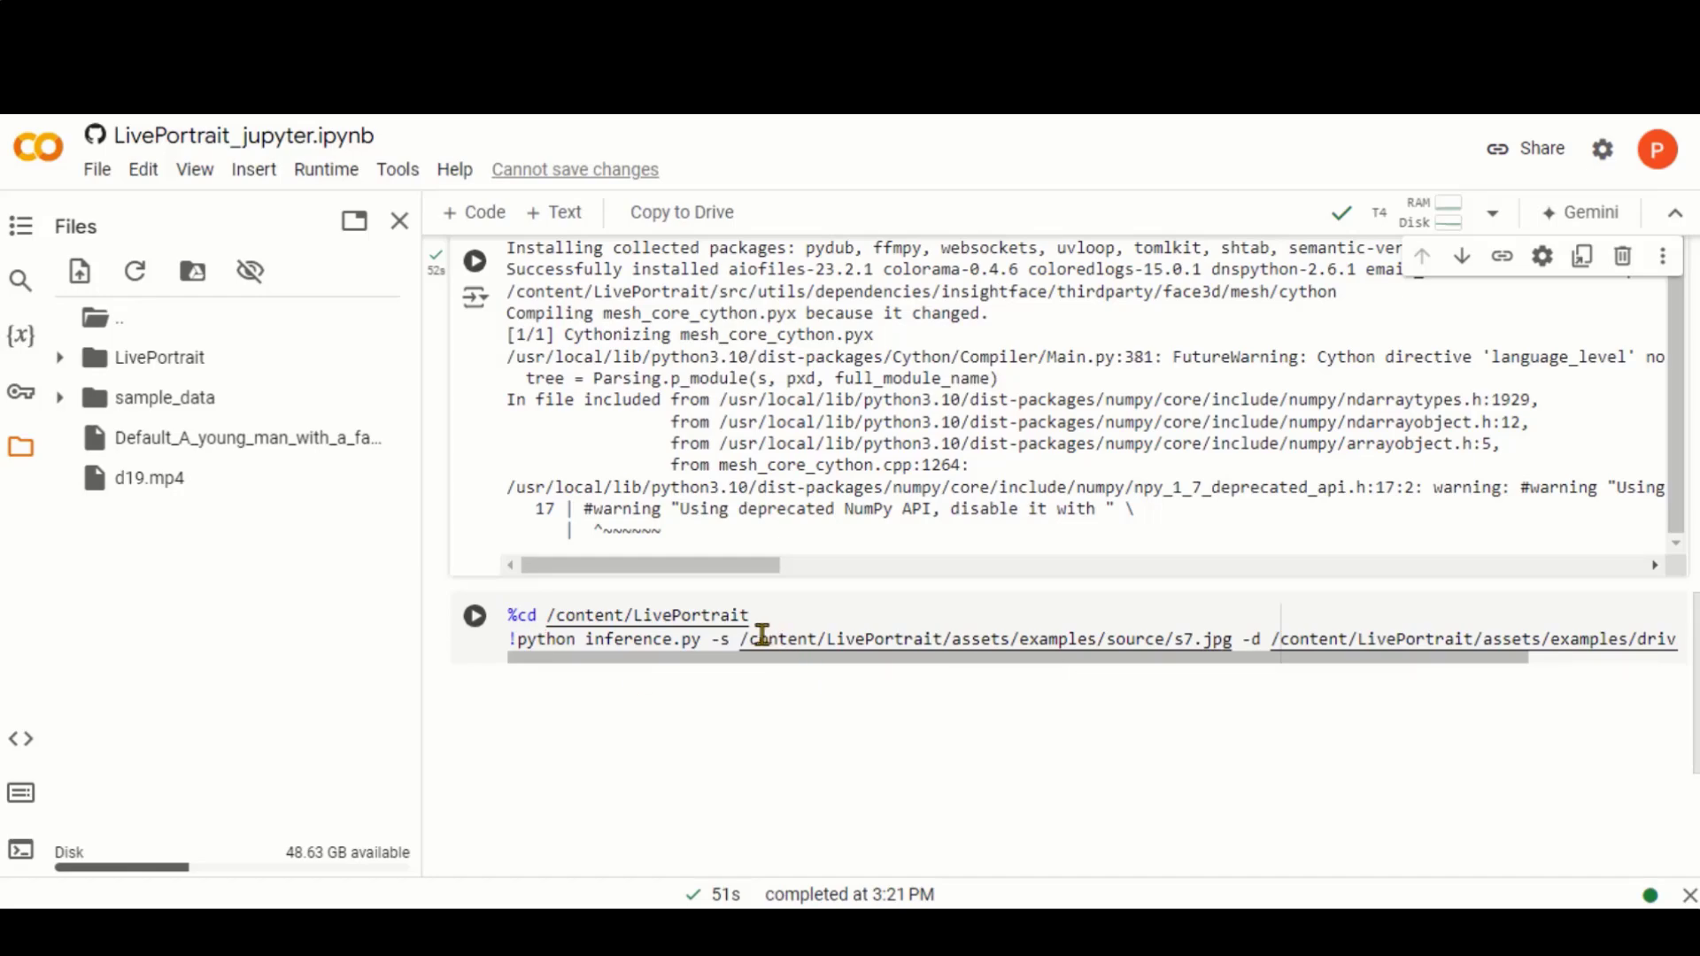
Step: Point the inference cell's -s at the uploaded portrait and -d at /content/d19.mp4, then run it
left_click_drag(749, 638, 1148, 637)
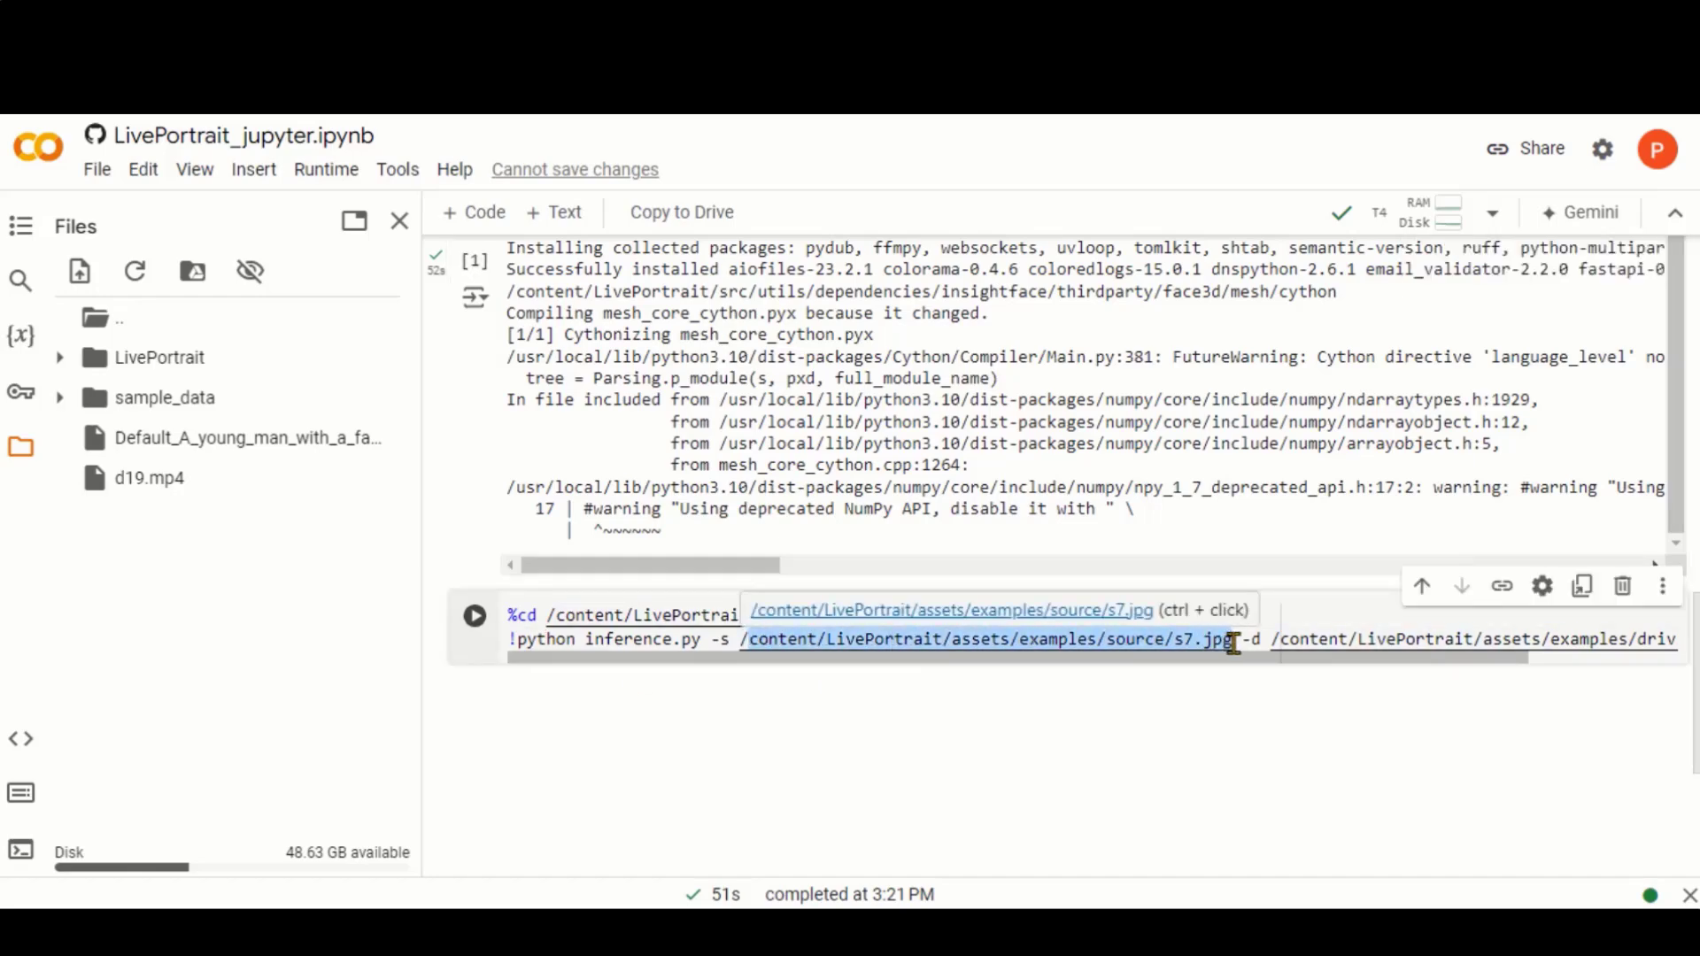
key("ctrl+v")
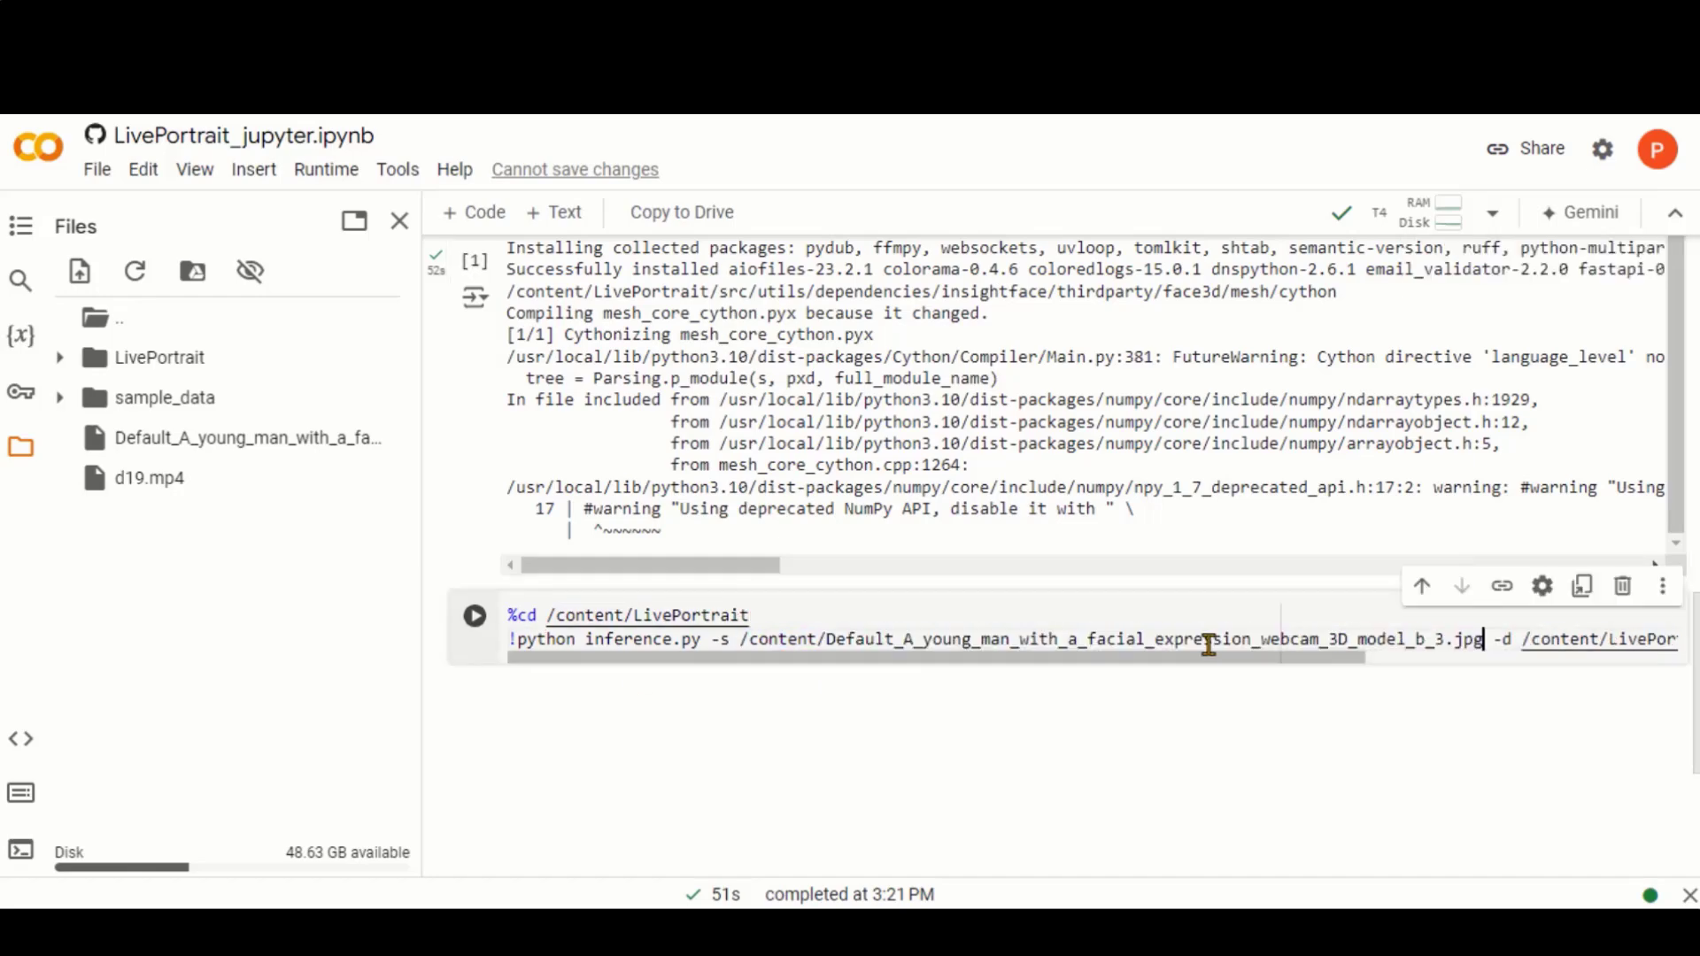
scroll(1234, 667, "right", 5)
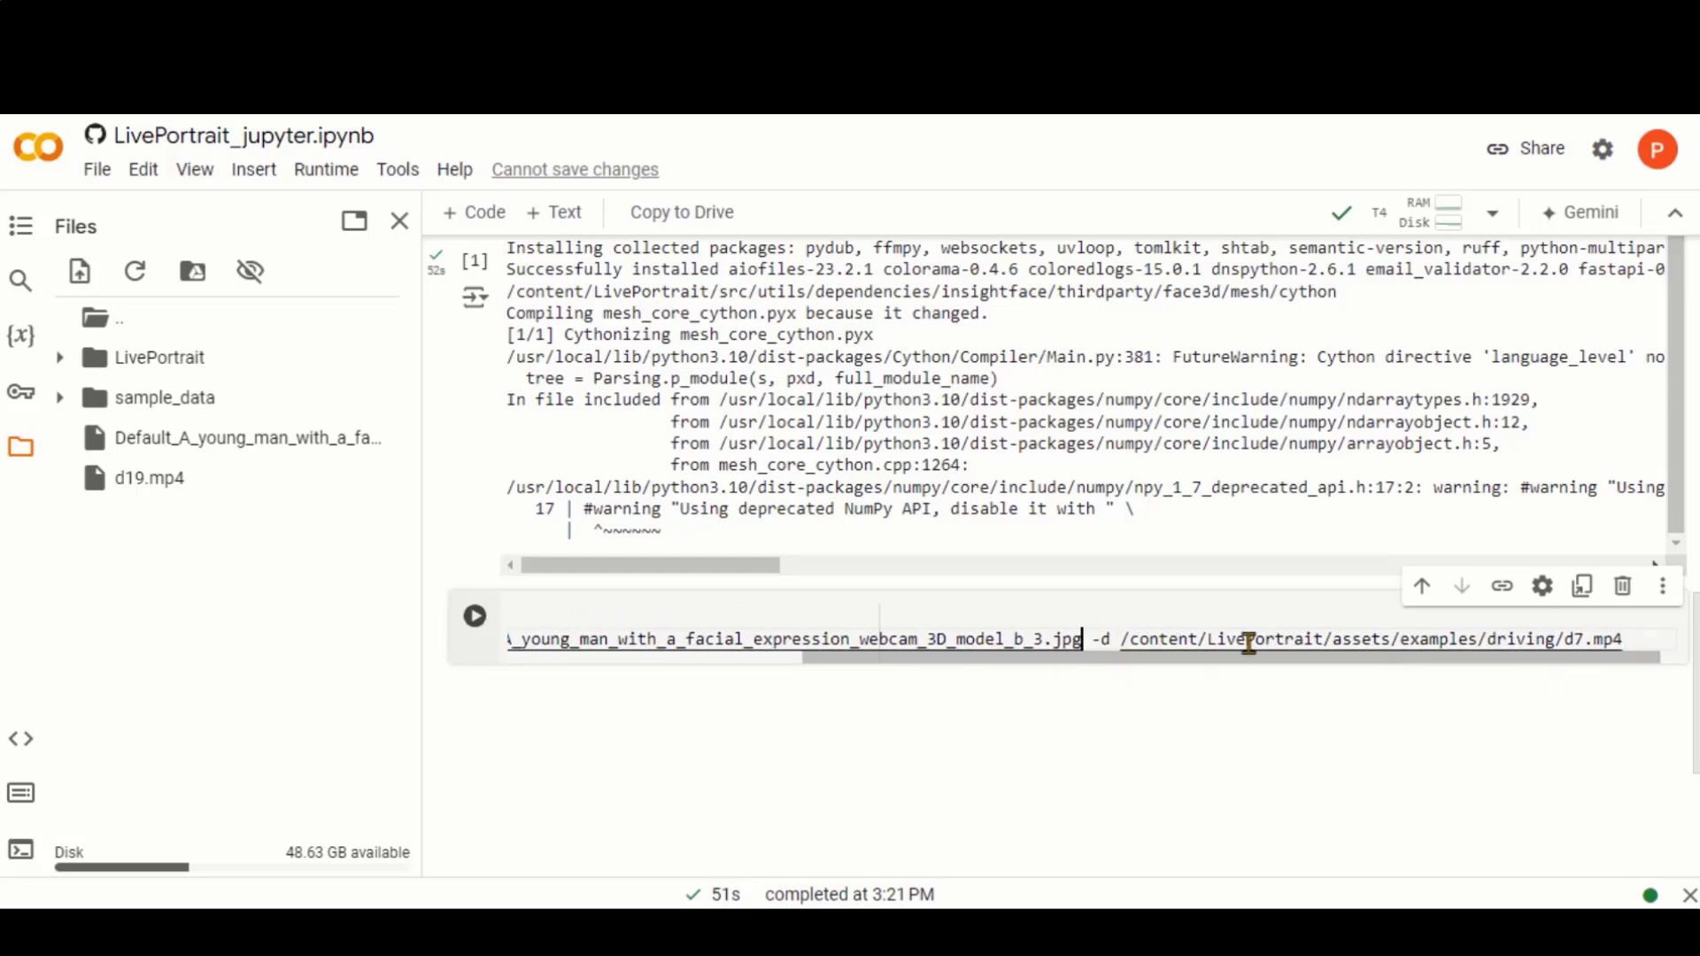
left_click_drag(1438, 636, 1622, 639)
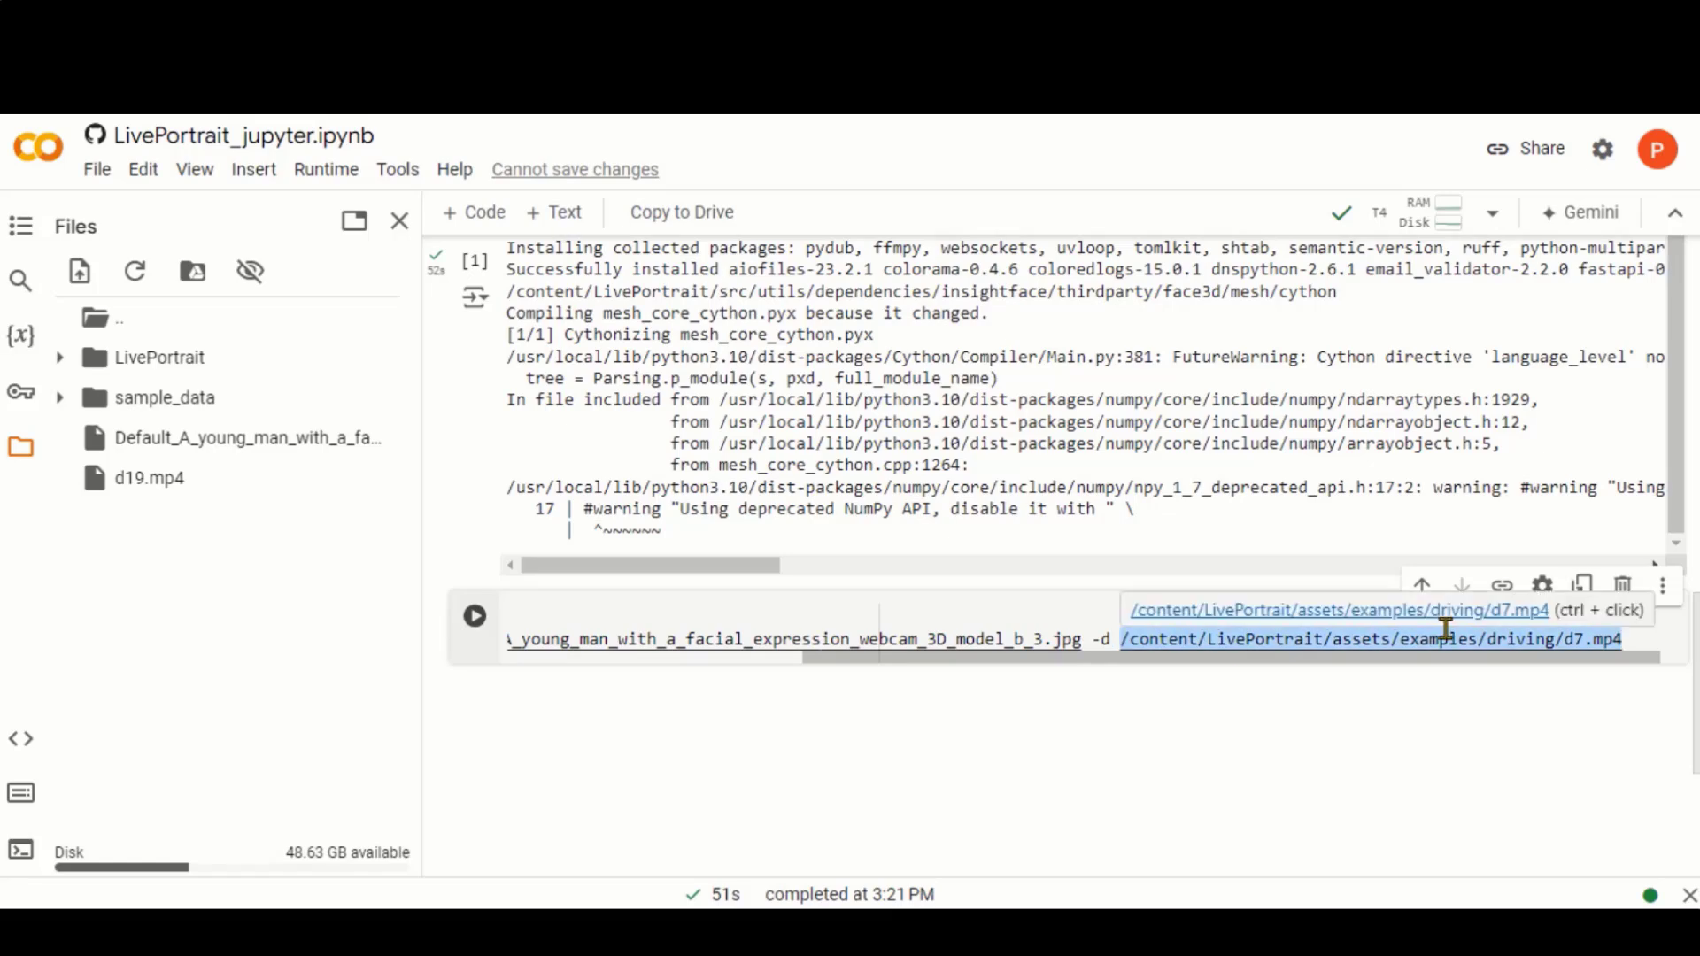
key("ctrl+v")
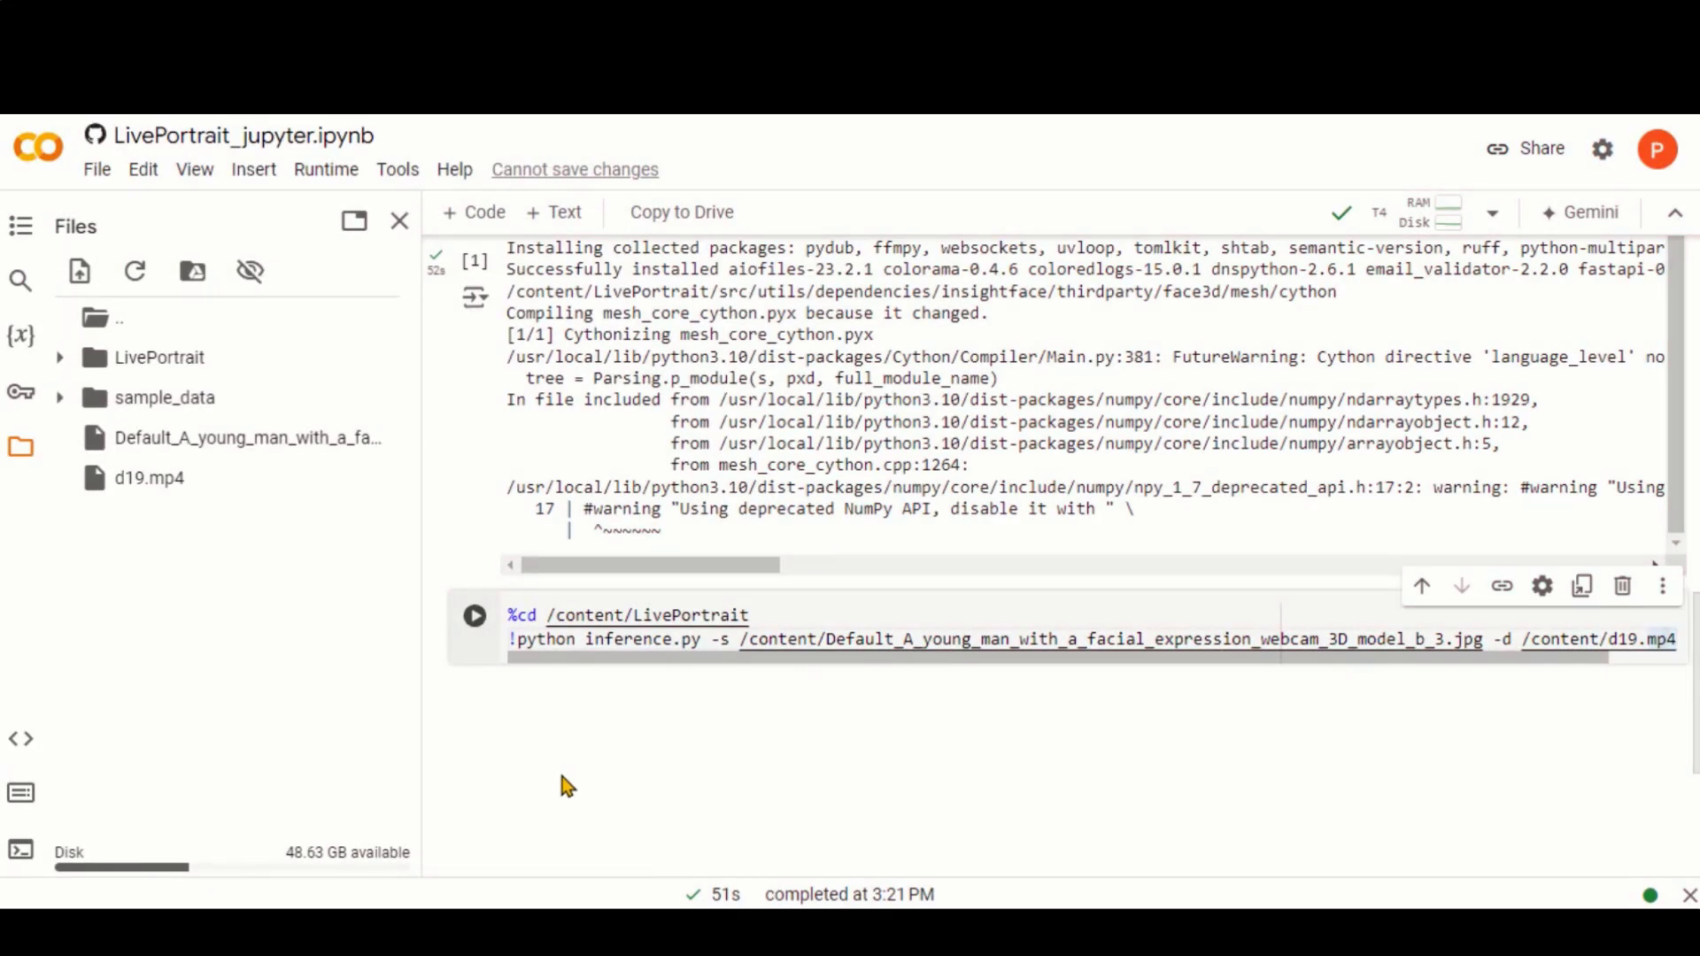
left_click(475, 617)
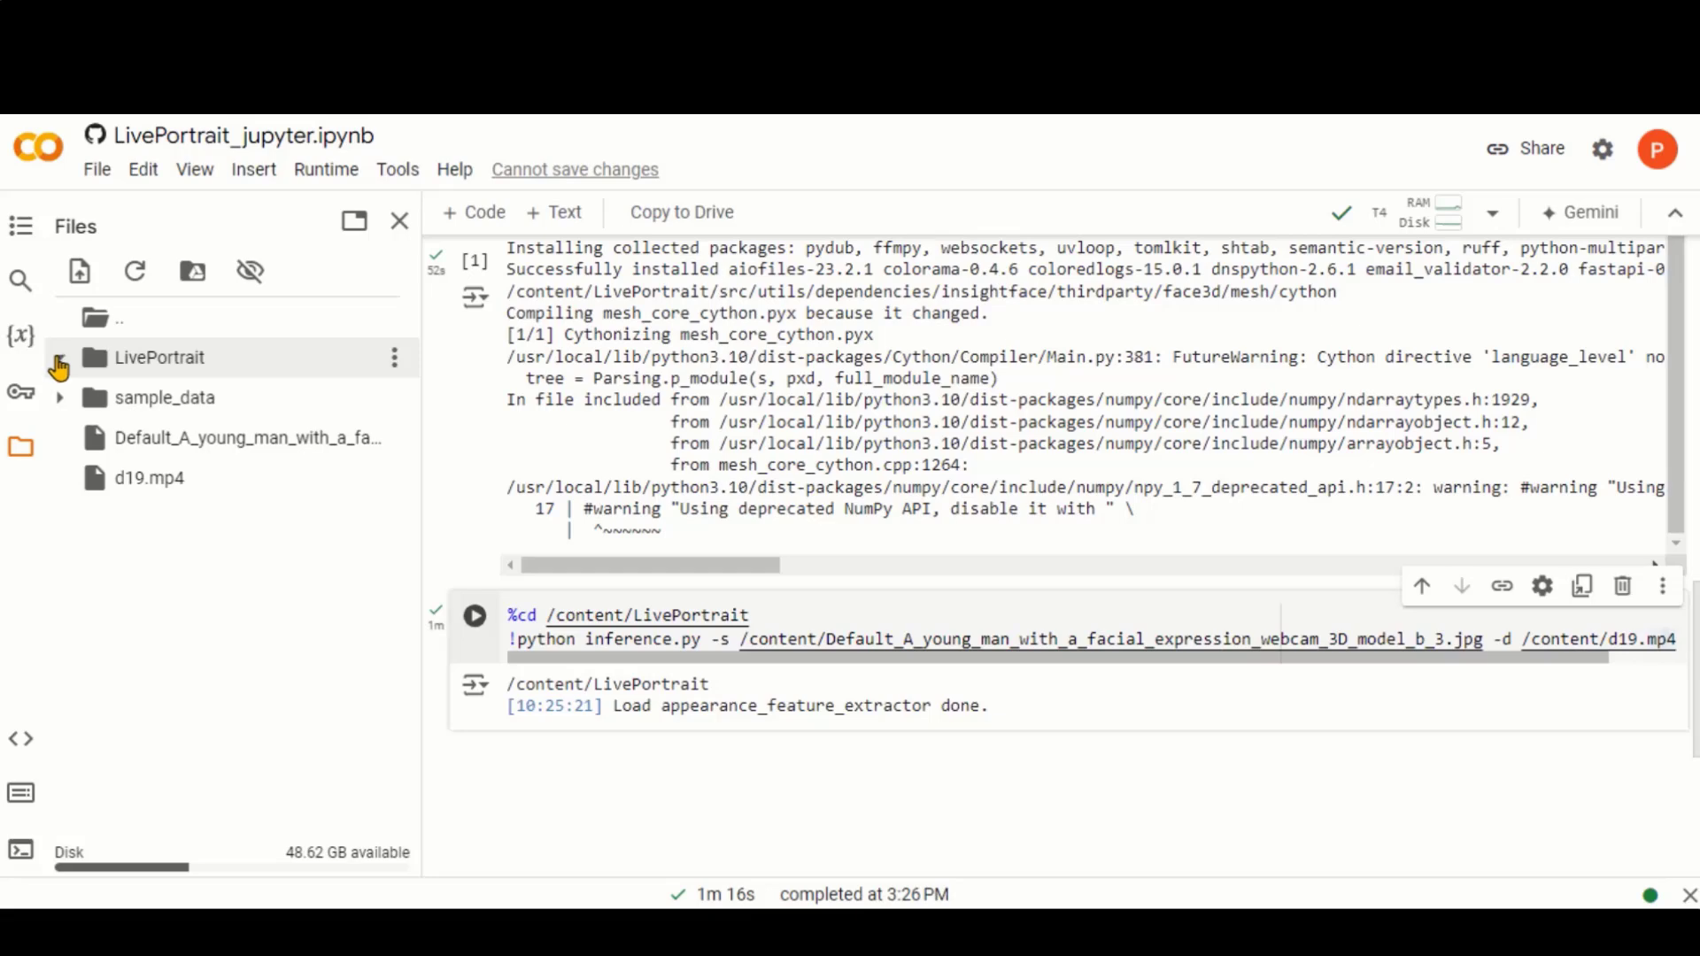
Step: Download both generated animations from the LivePortrait animations folder
left_click(58, 361)
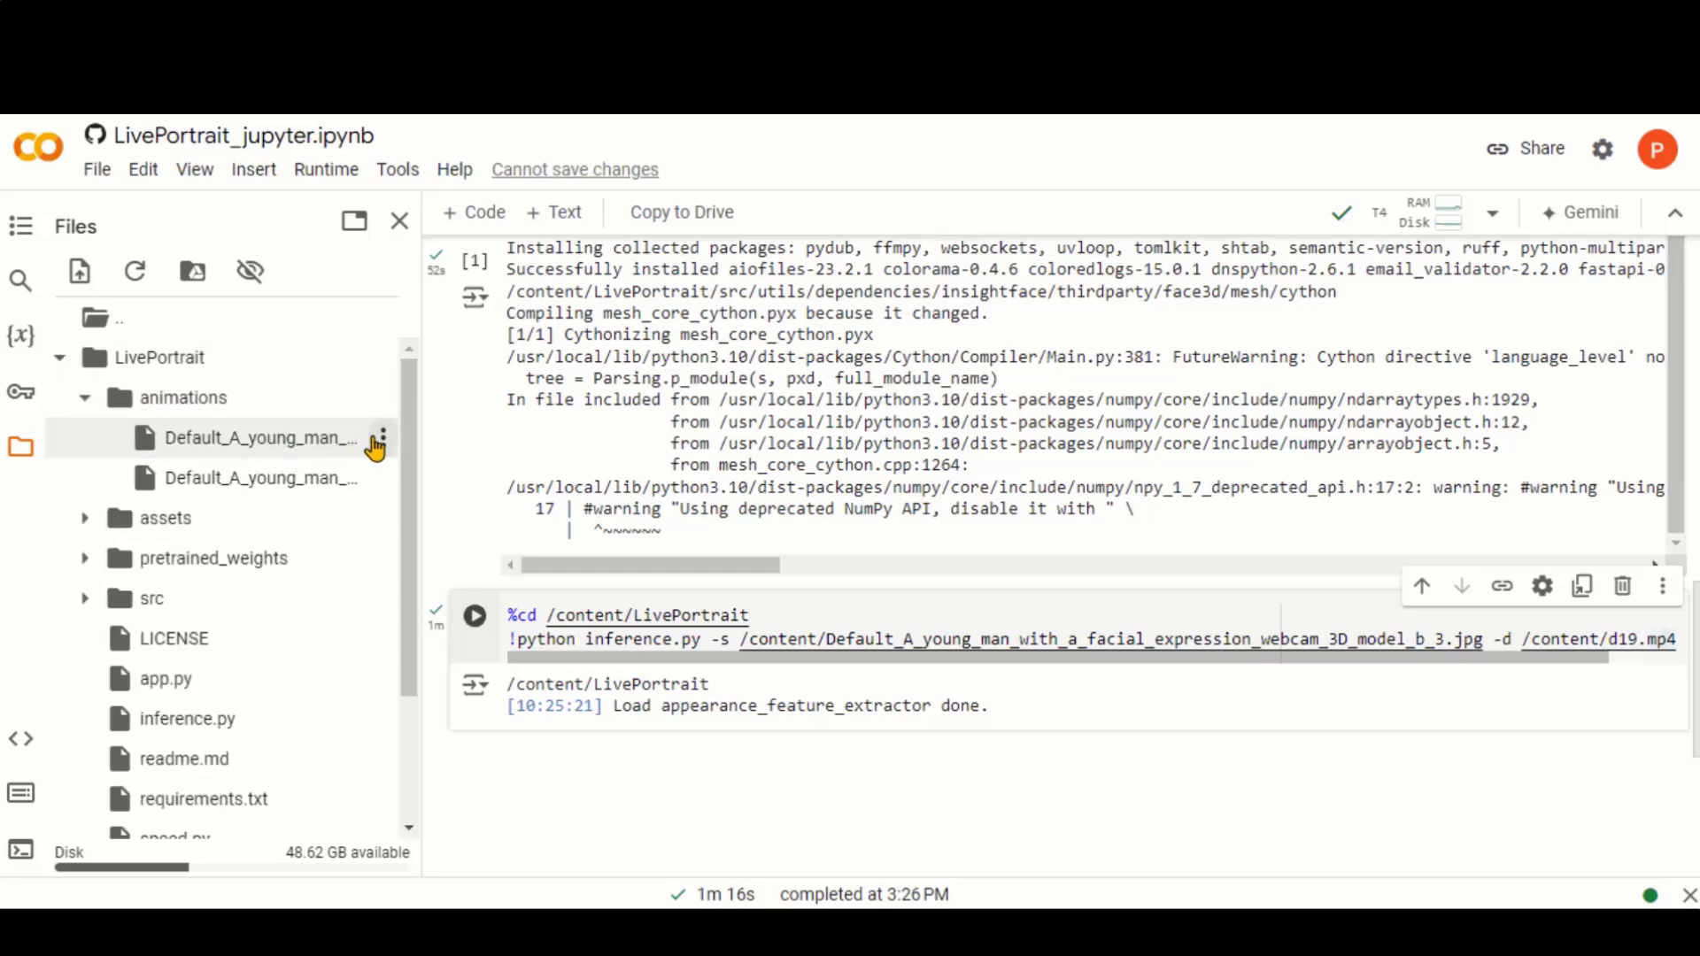
left_click(384, 439)
left_click(218, 446)
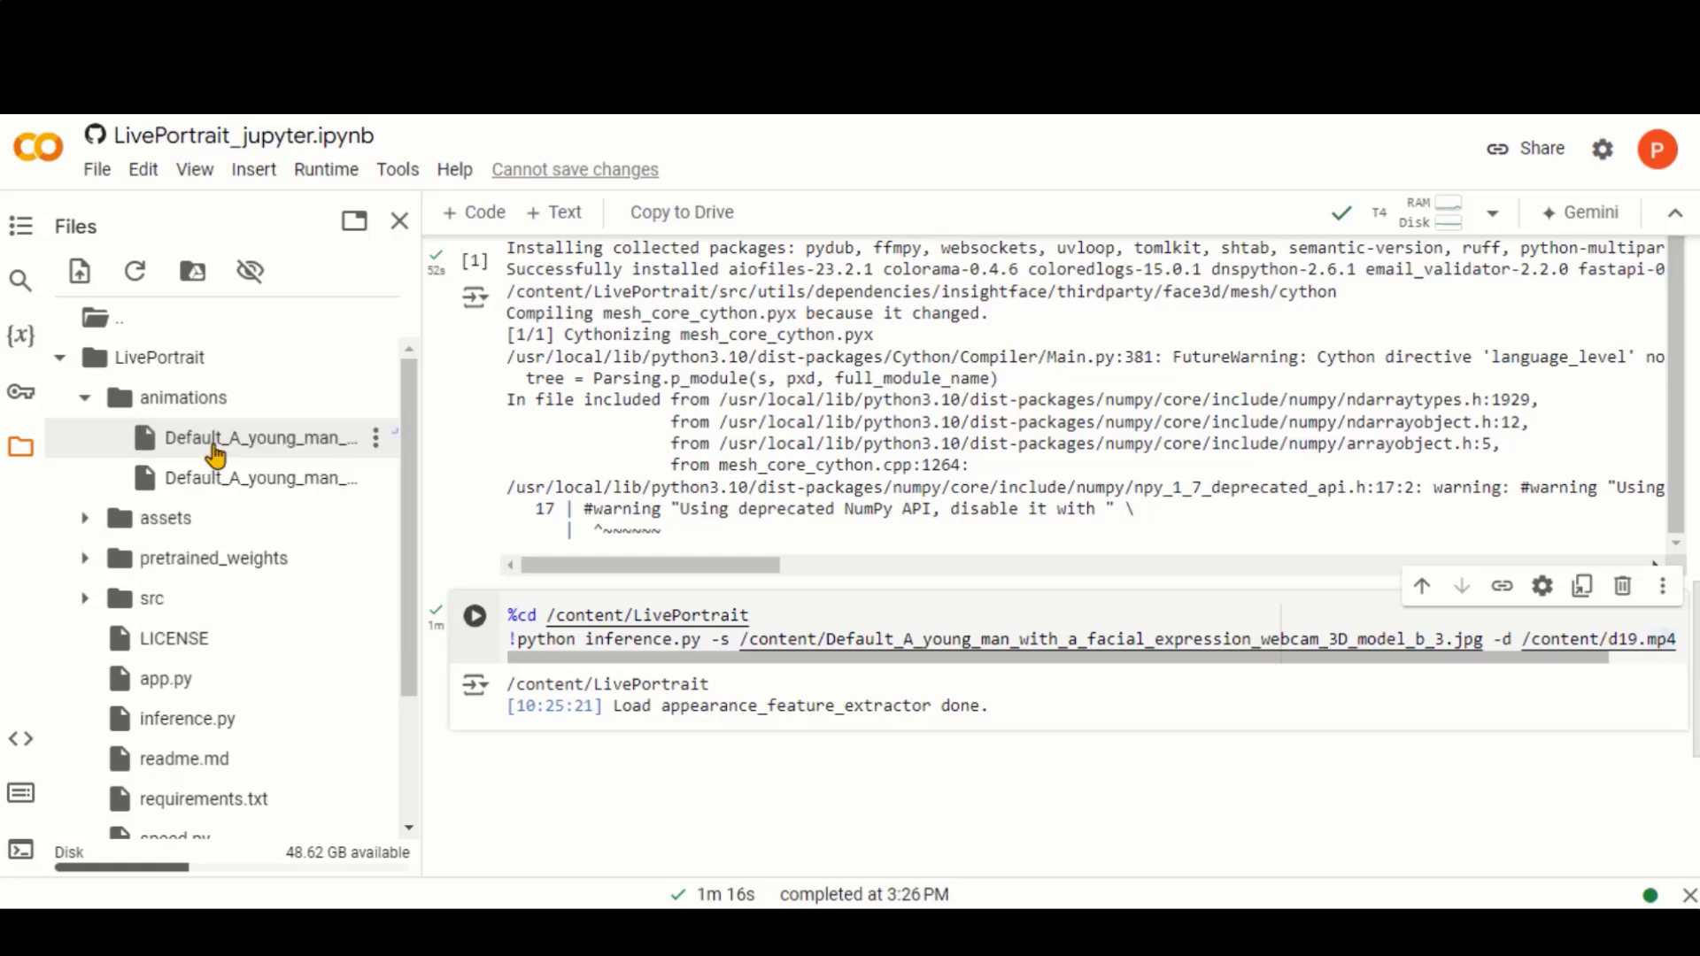
left_click(383, 481)
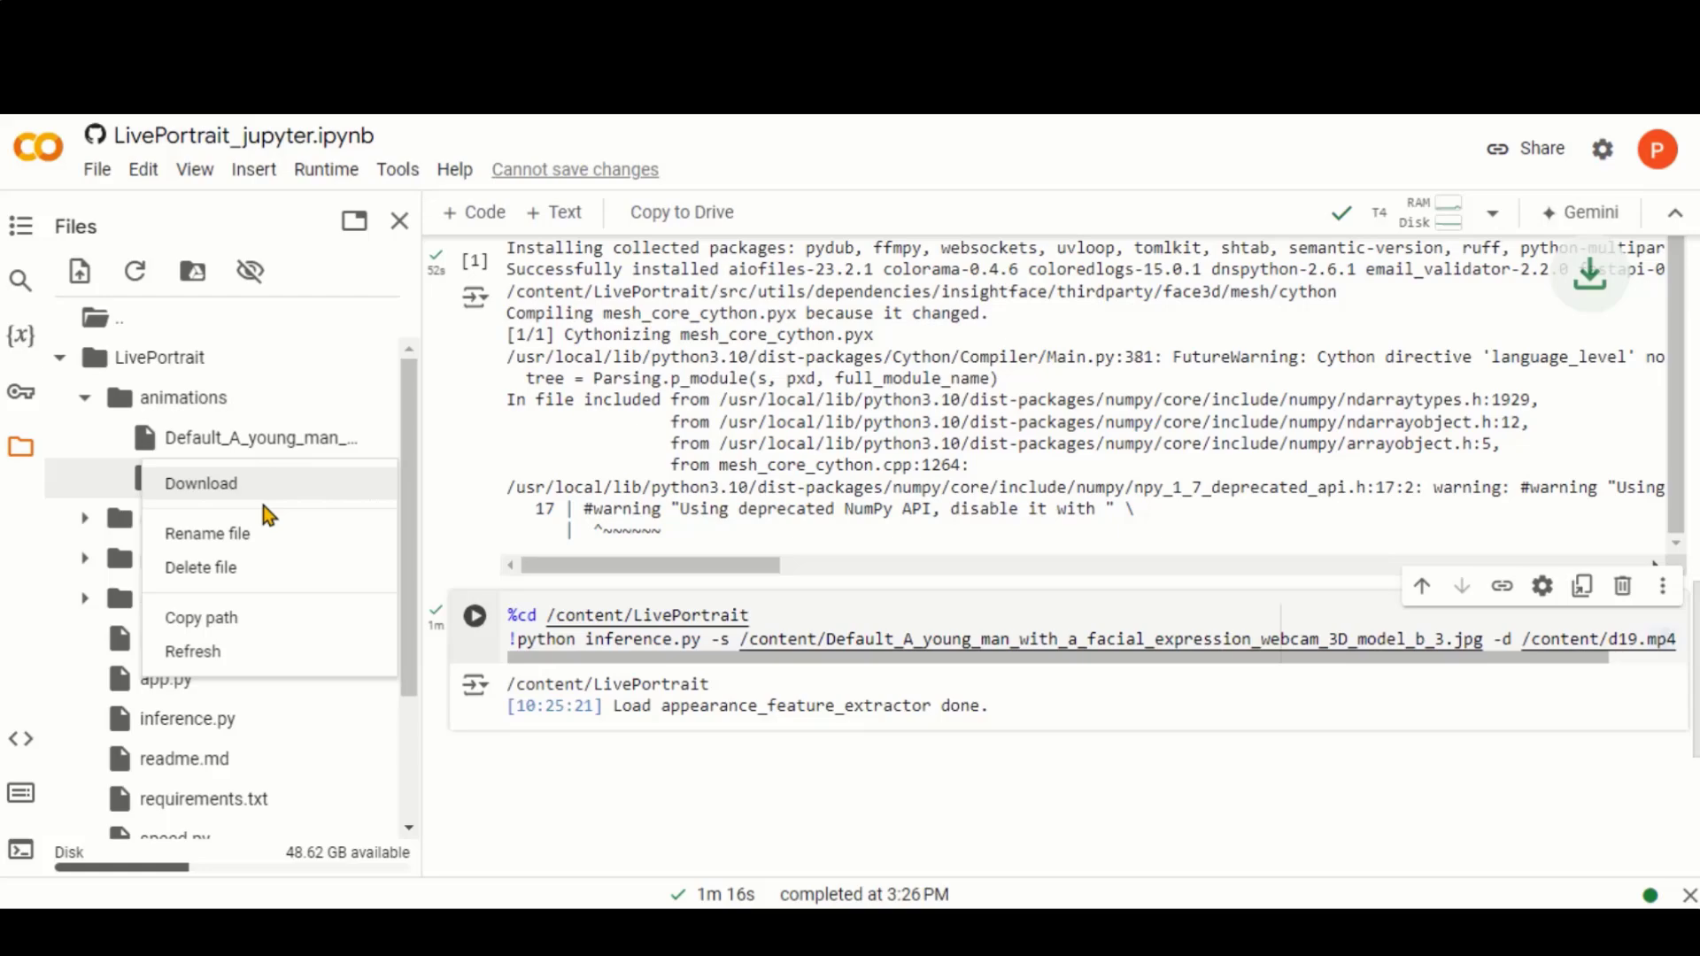
left_click(209, 485)
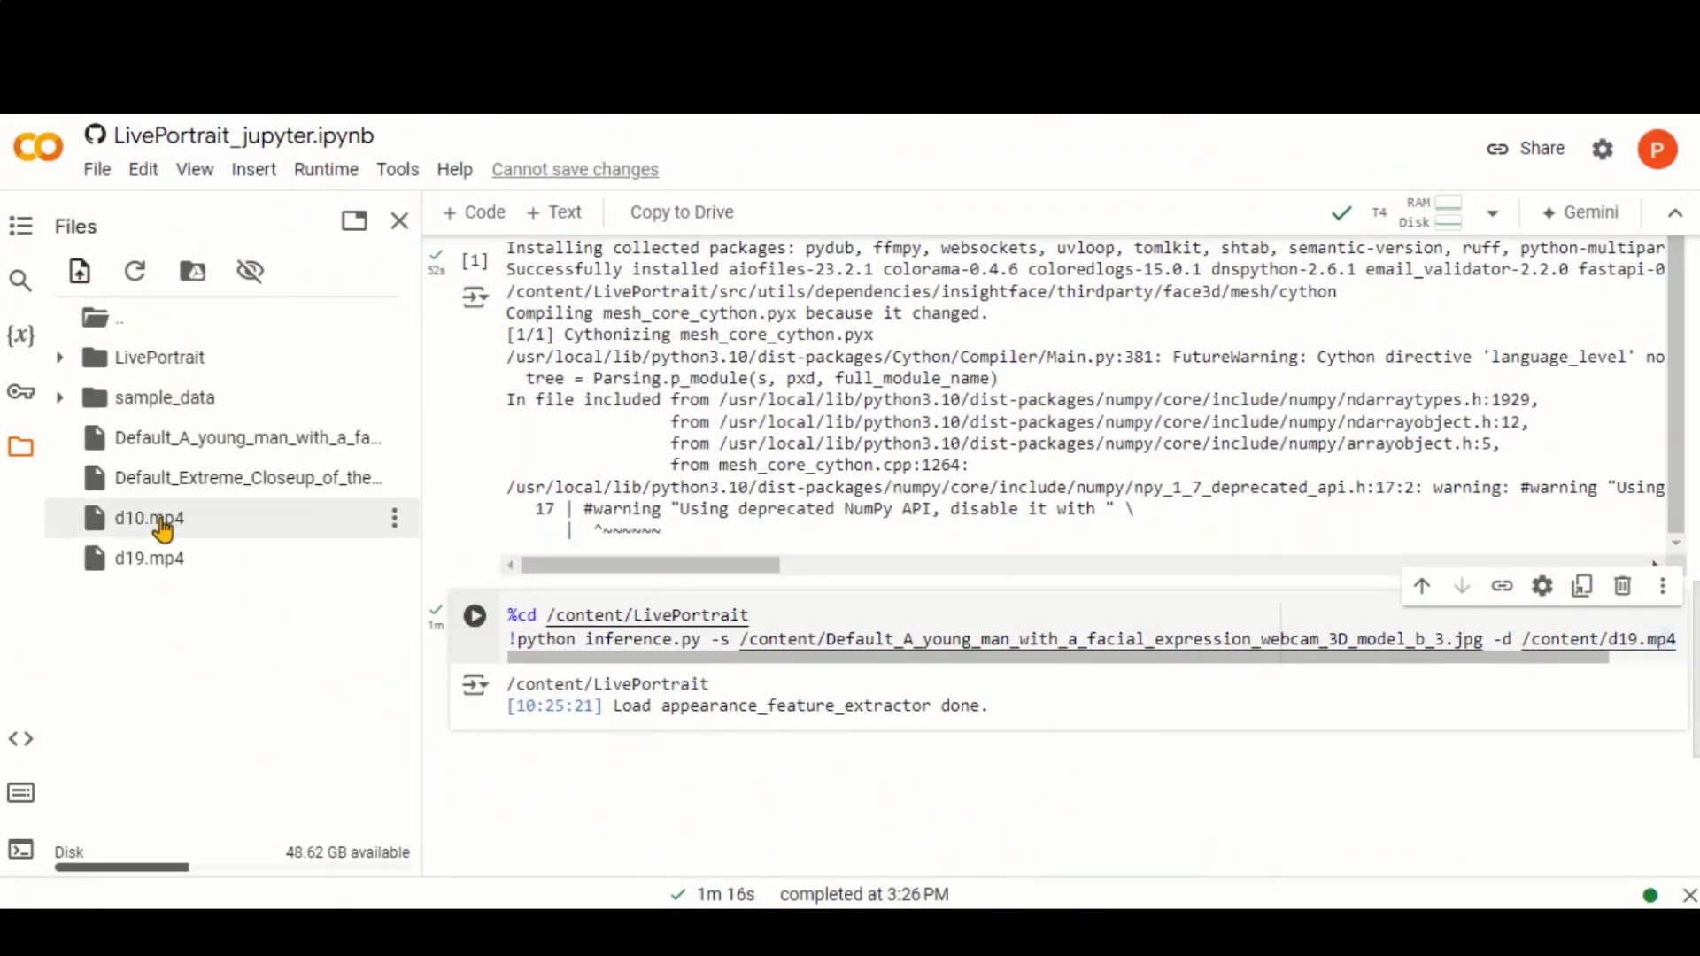
Step: Replace the inference cell's source path with the extreme close-up portrait's path
left_click(403, 479)
left_click(241, 618)
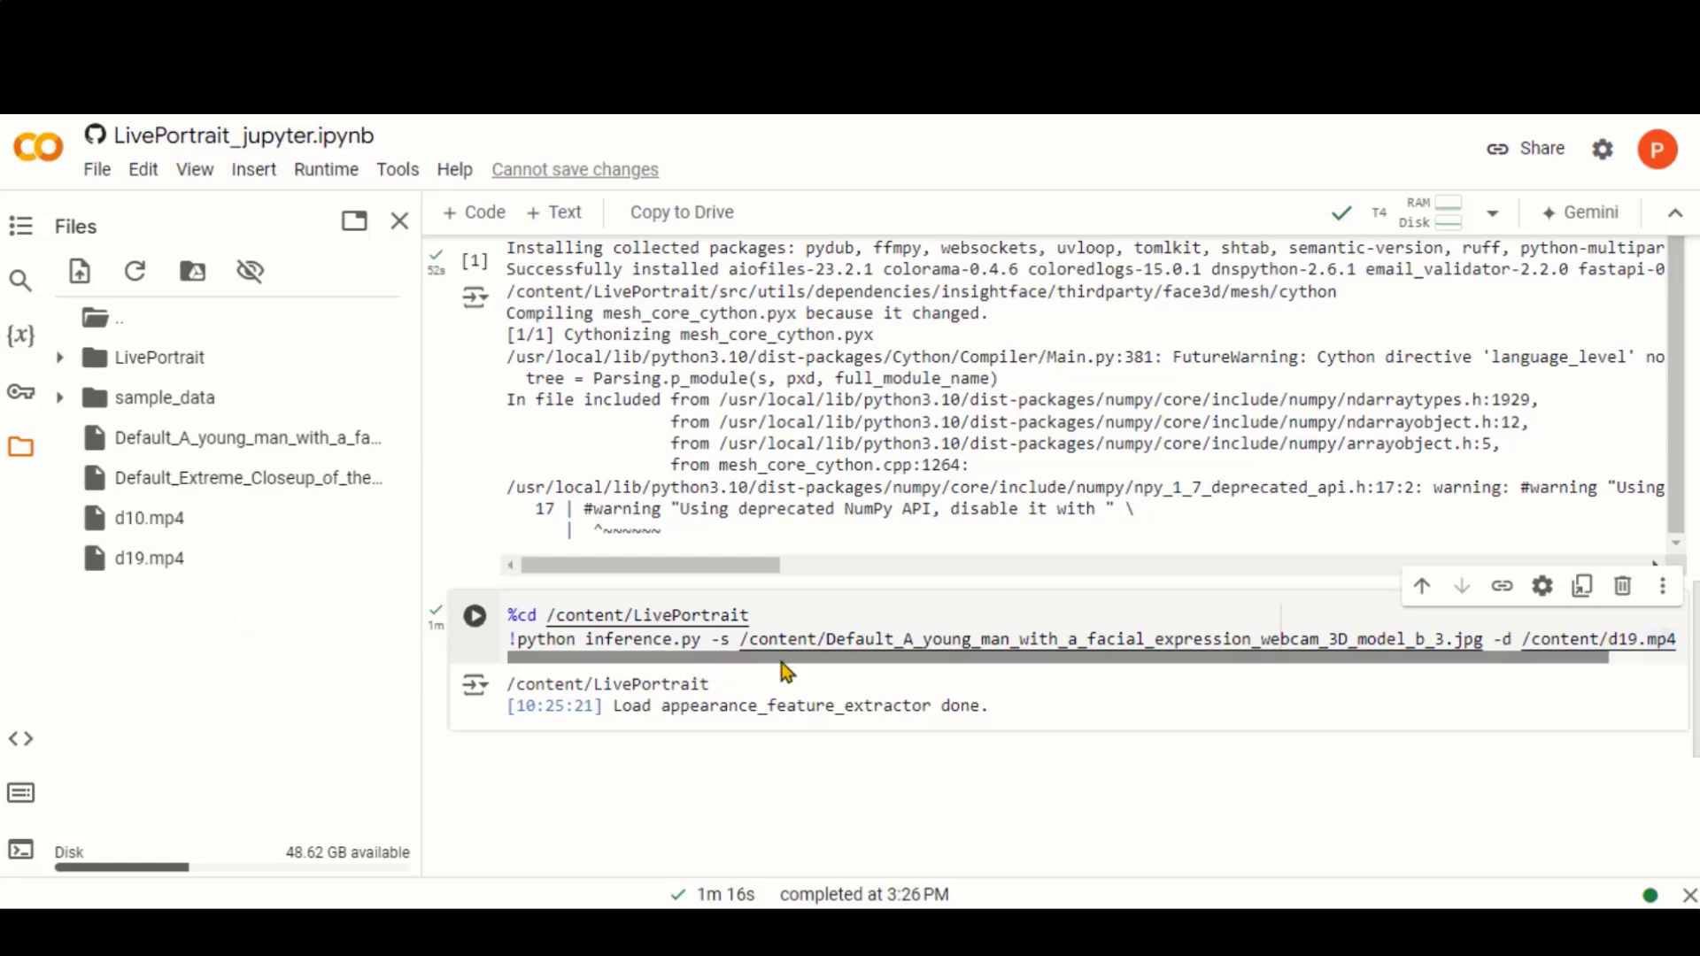
left_click_drag(742, 639, 1461, 638)
key("ctrl+v")
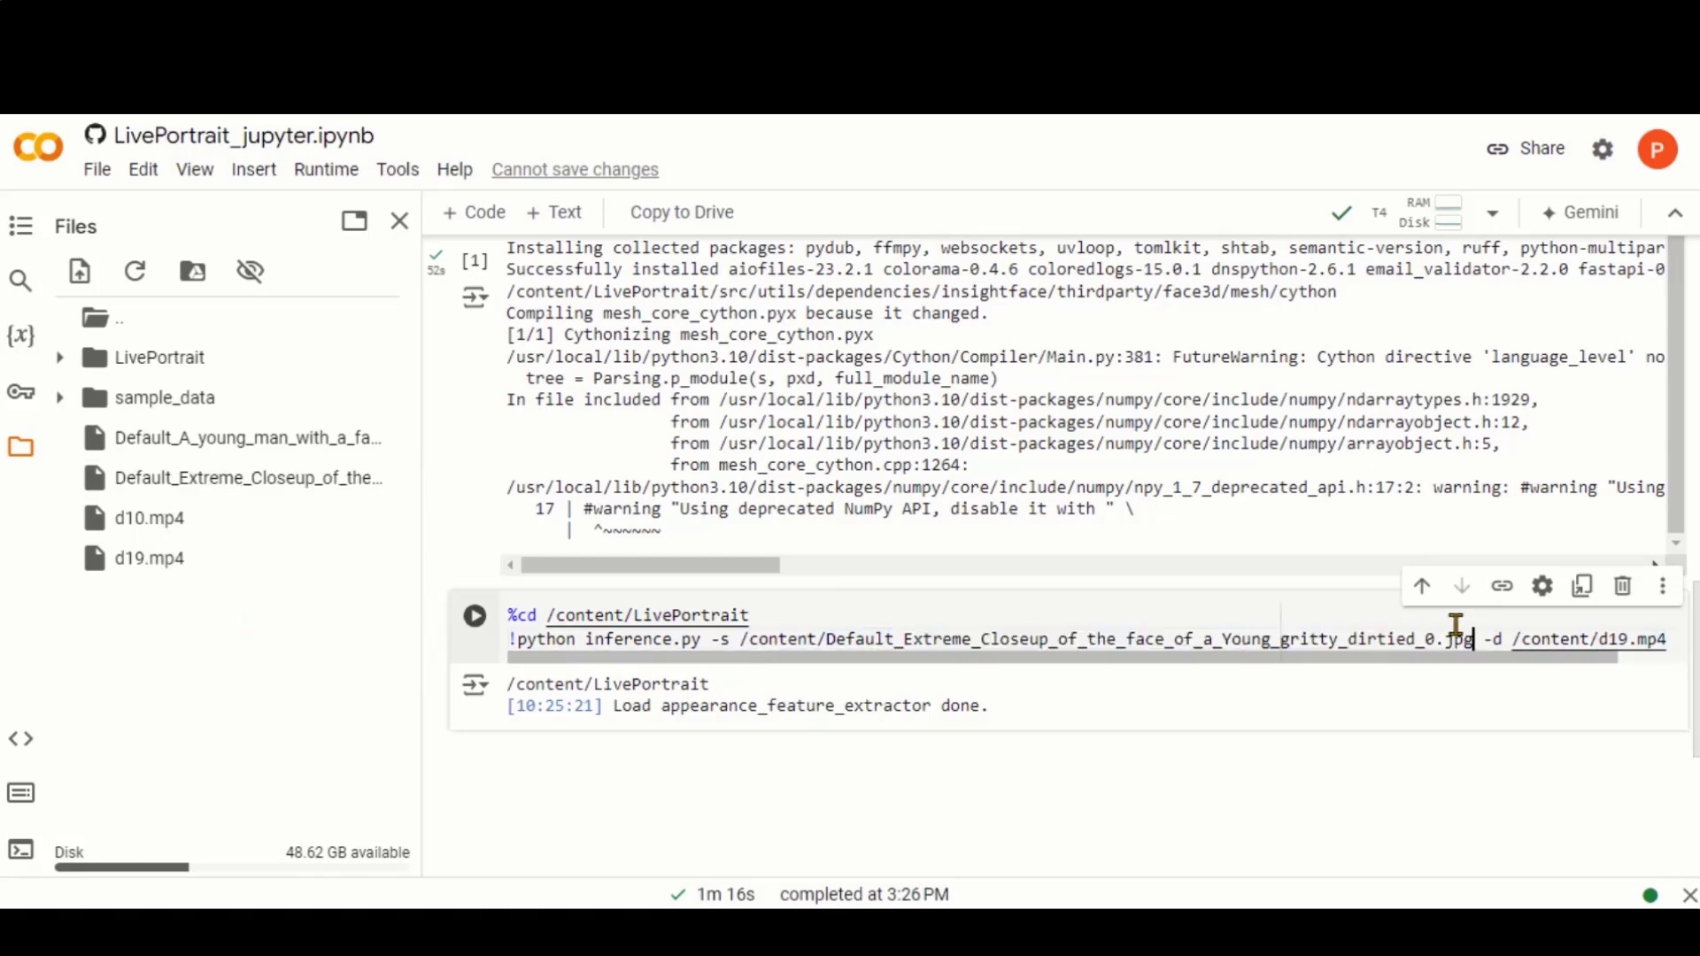
Step: Set the driving video to /content/d10.mp4 and rerun inference
left_click(395, 559)
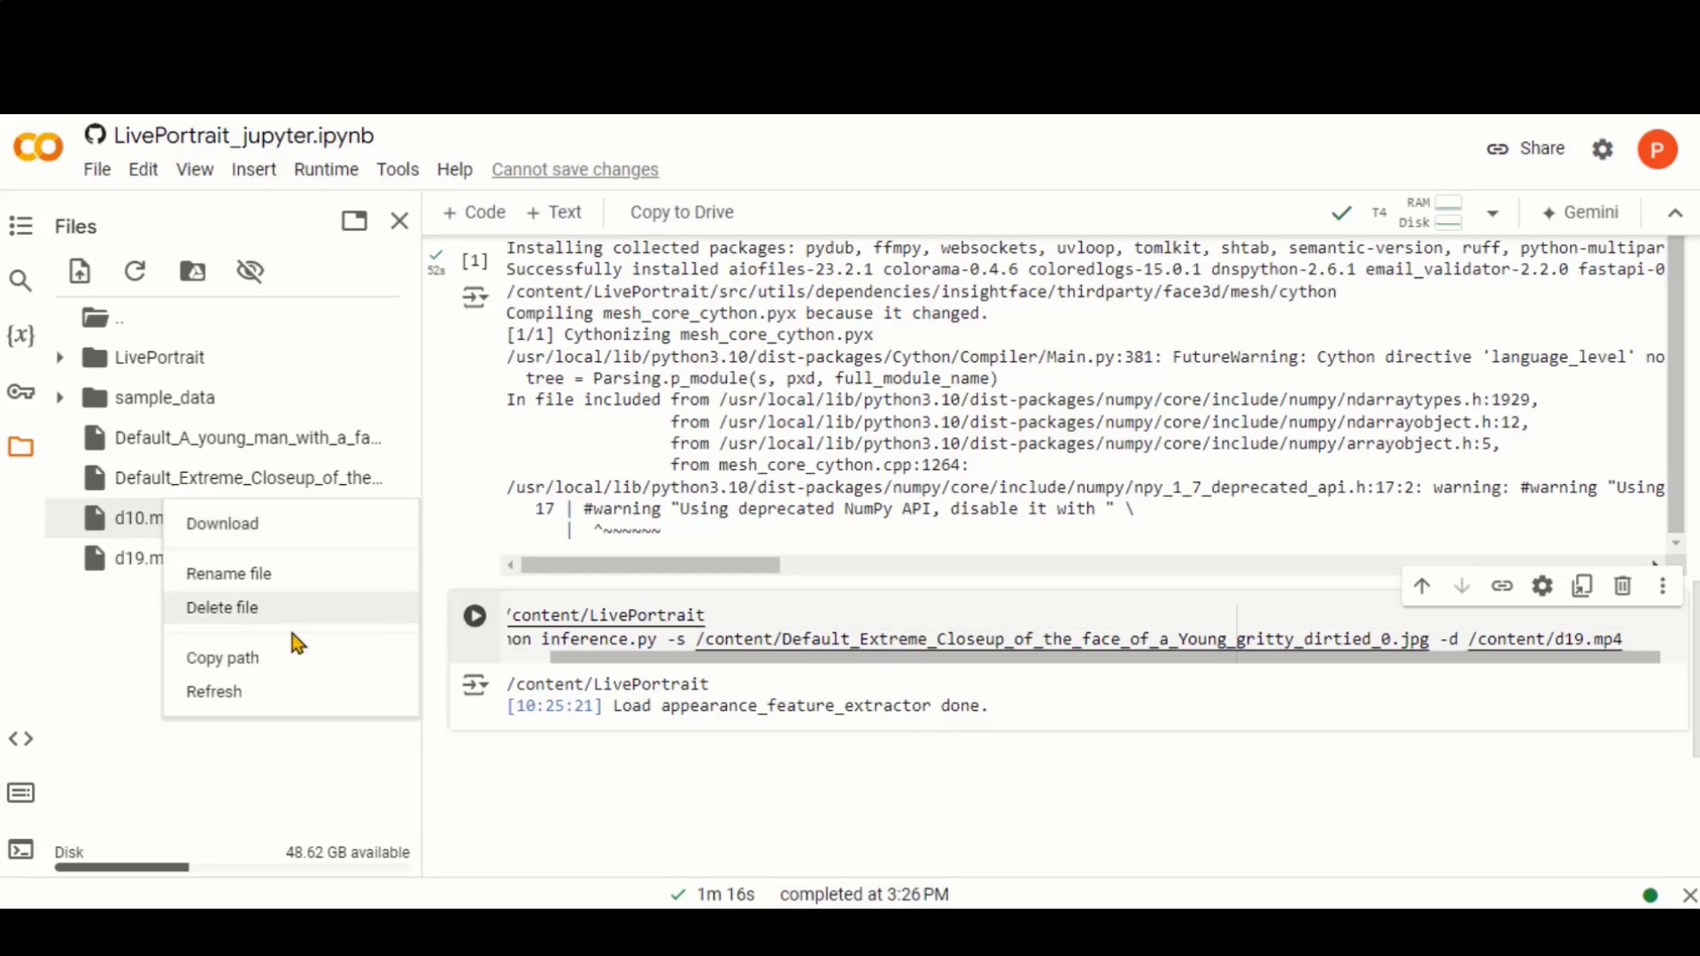
left_click(293, 659)
left_click_drag(1469, 638, 1565, 638)
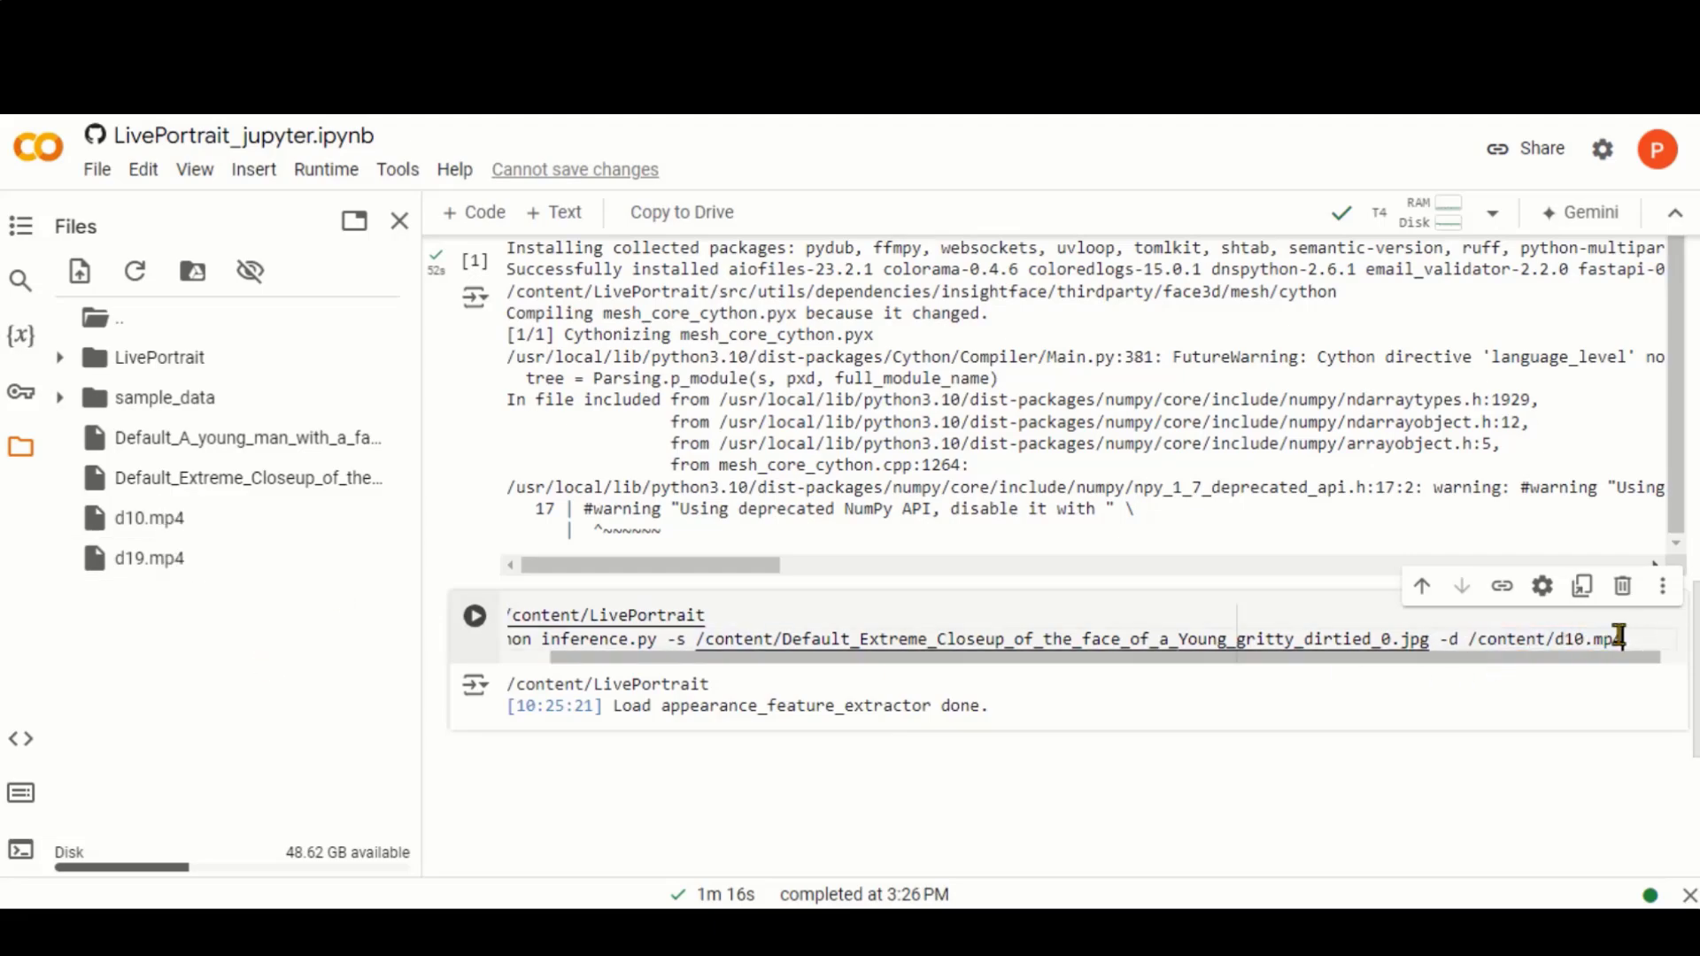
key("ctrl+Return")
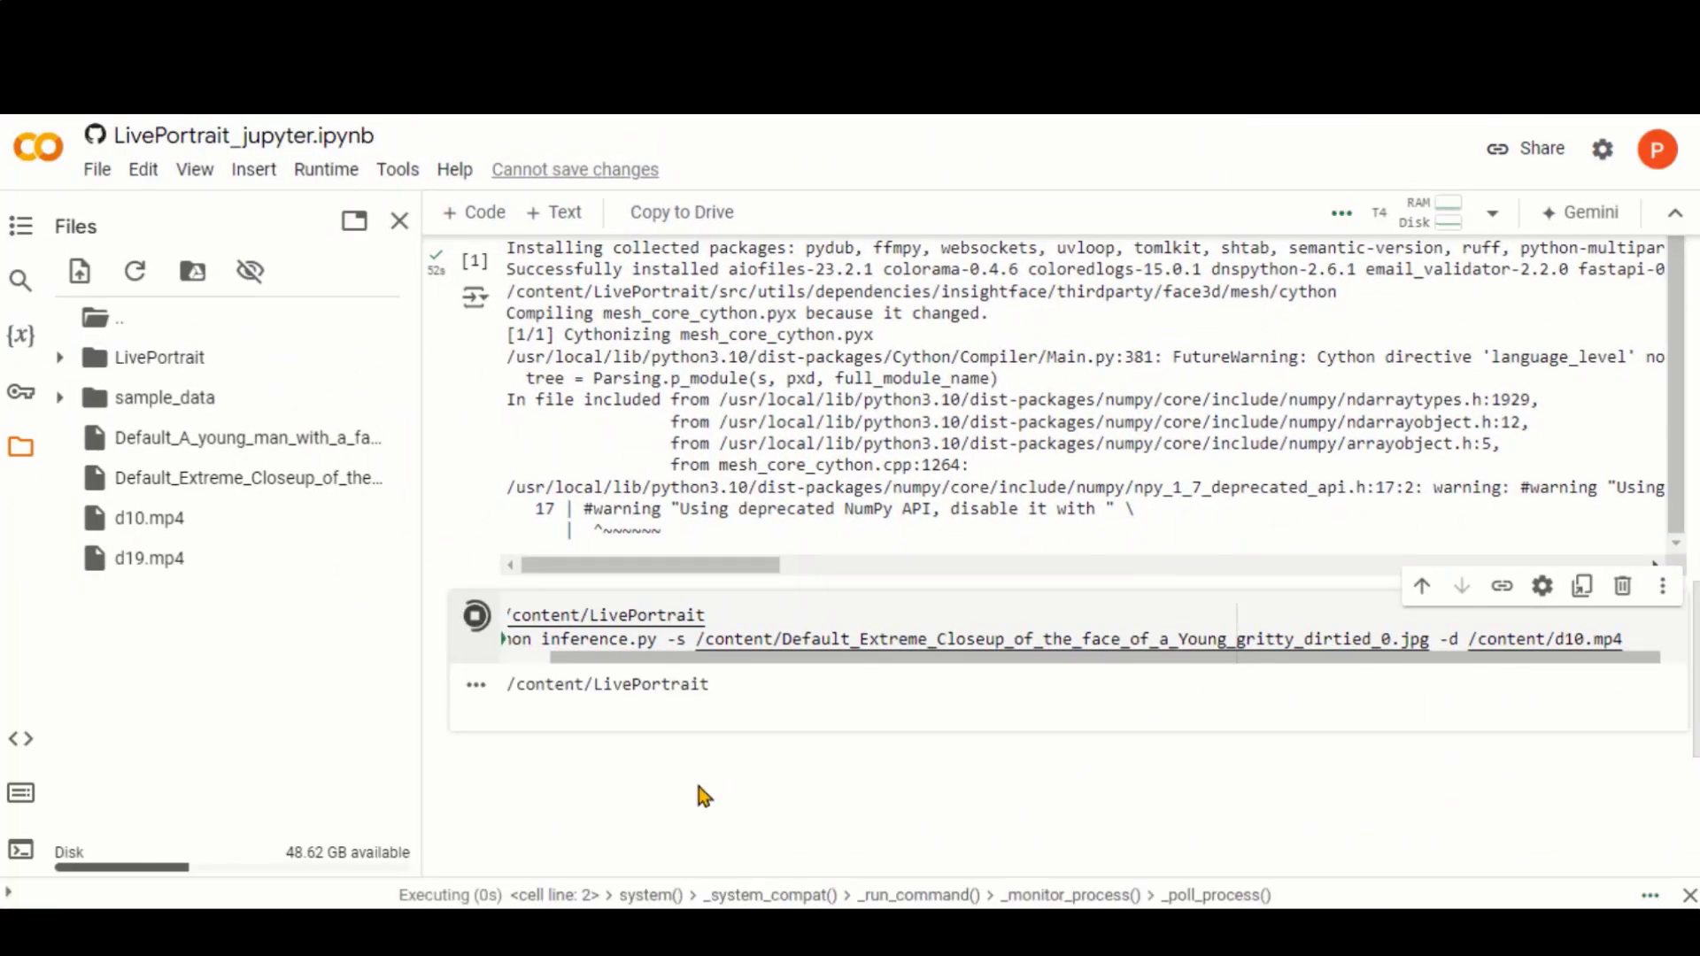